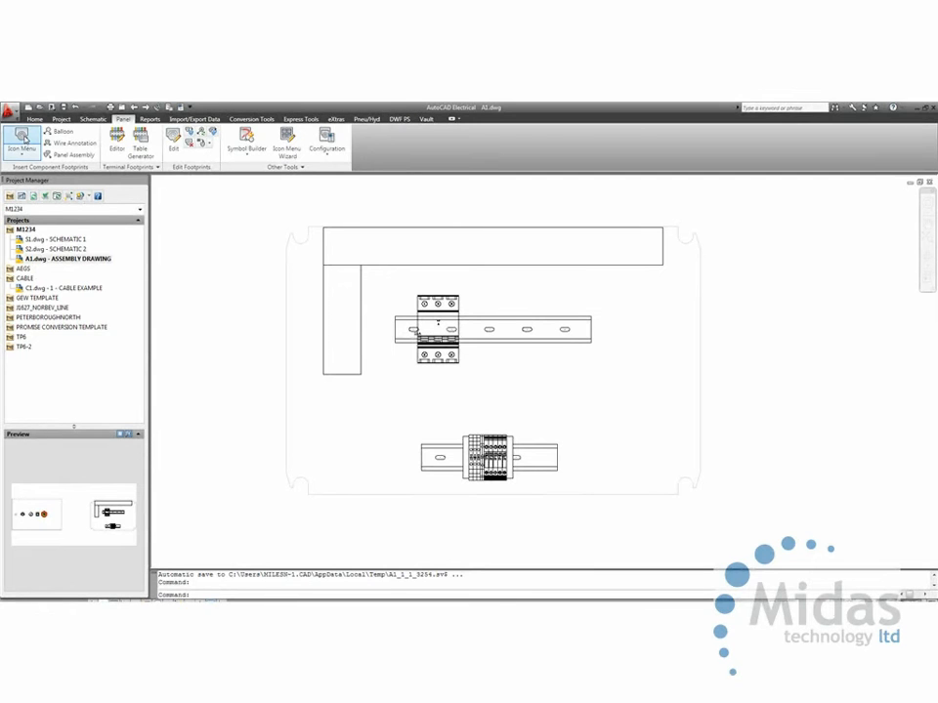
Step: Insert a circuit breaker footprint from the panel symbols as a drawn rectangle on the upper DIN rail, beside the existing breaker
click(23, 157)
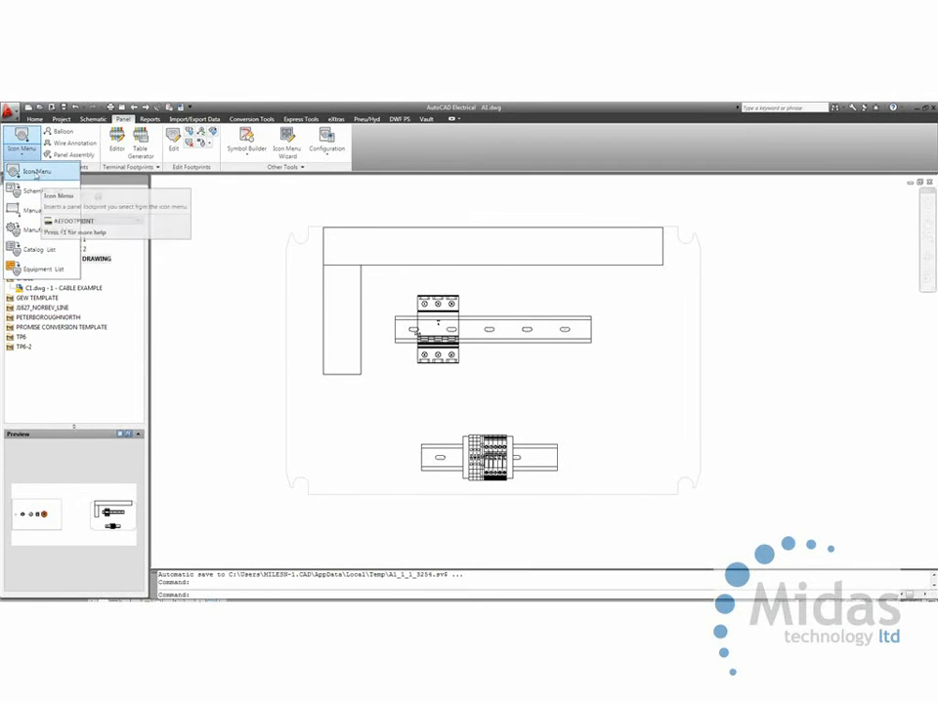
click(35, 175)
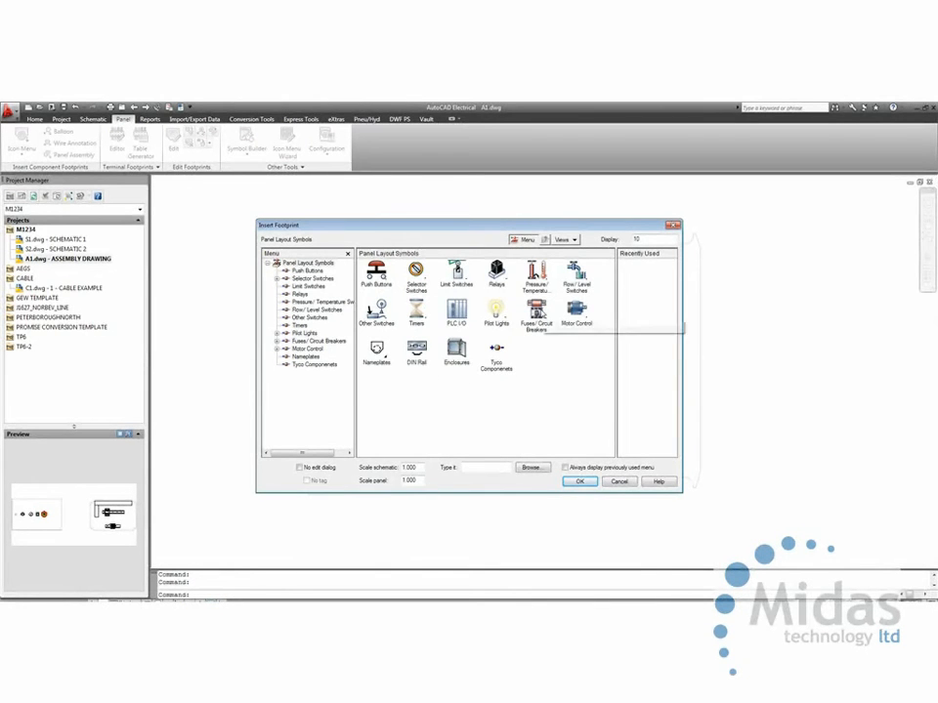
click(536, 310)
click(412, 279)
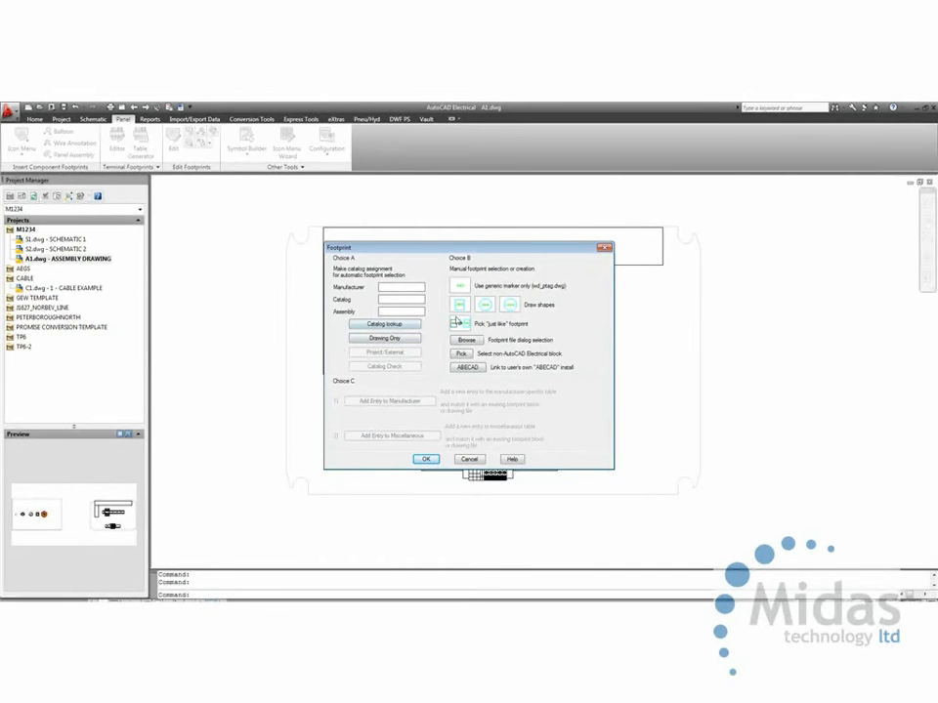
click(461, 308)
click(470, 307)
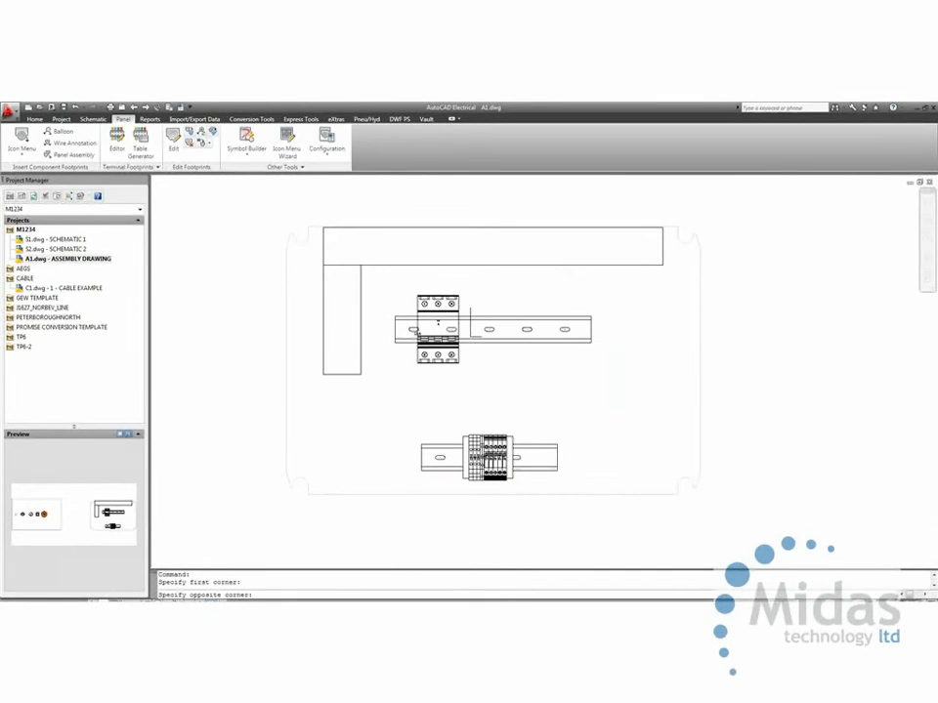
click(485, 352)
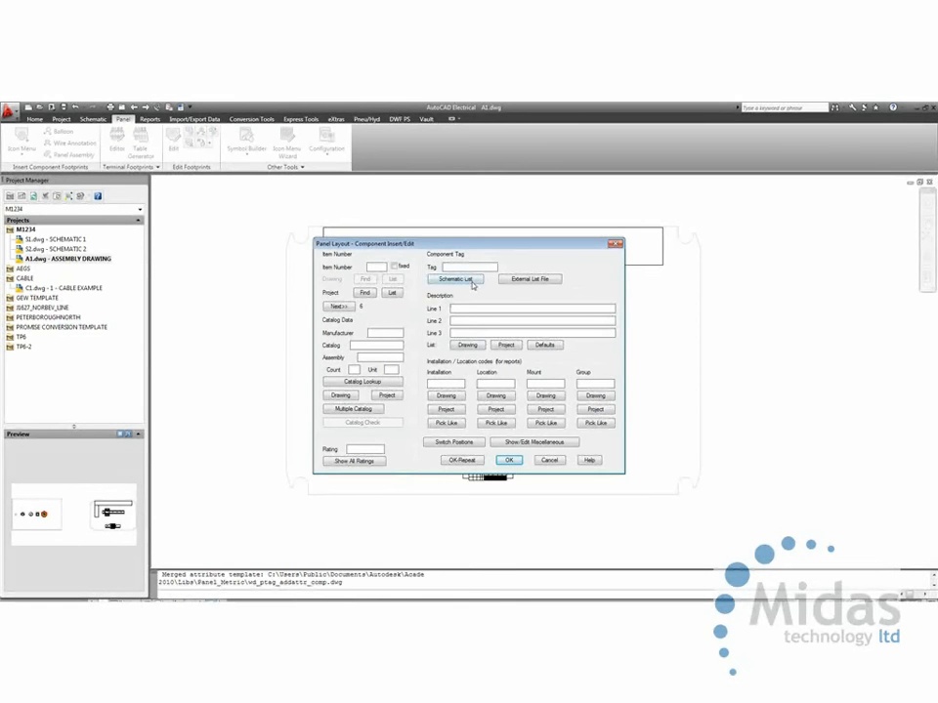
Step: Check the schematic tag list without picking from it, and tag the new footprint Q50
click(456, 278)
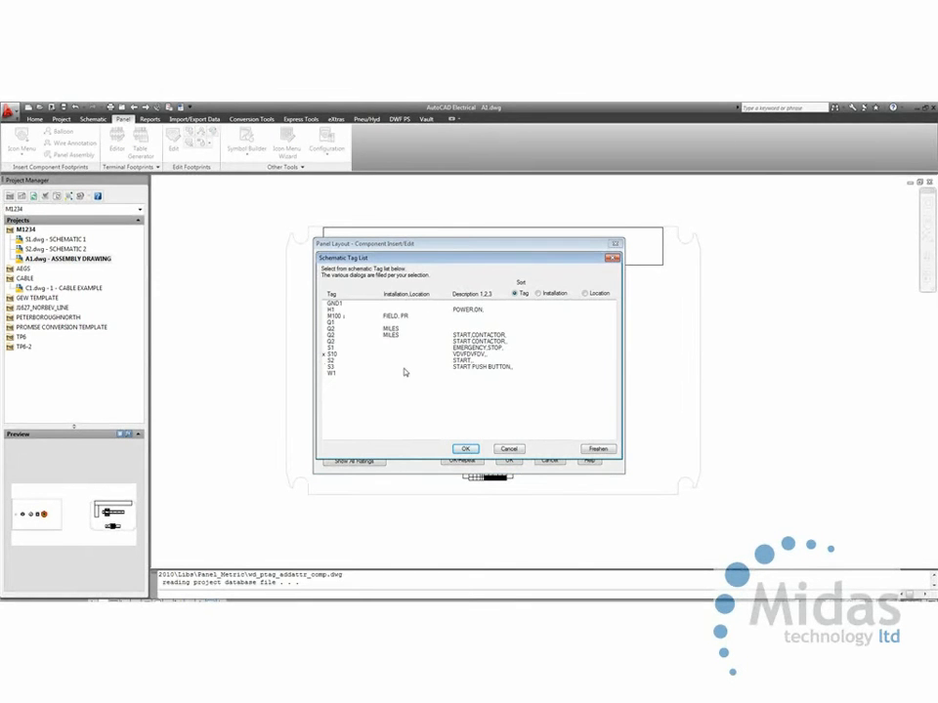
click(508, 450)
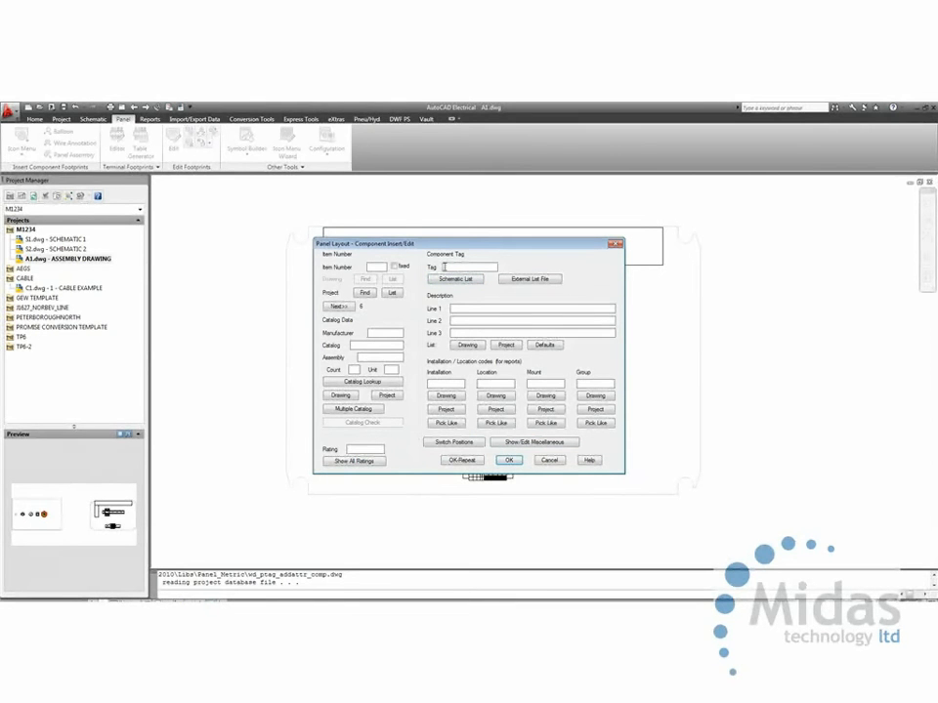
text(Q50)
key(Tab)
click(507, 459)
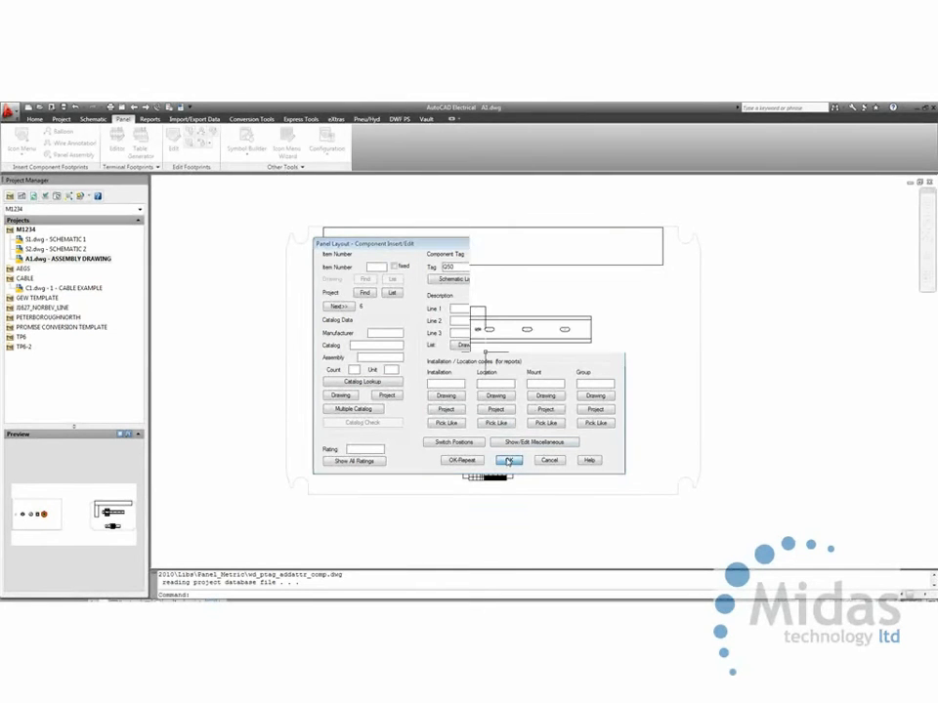
scroll(479, 319, up, 2)
scroll(477, 319, up, 1)
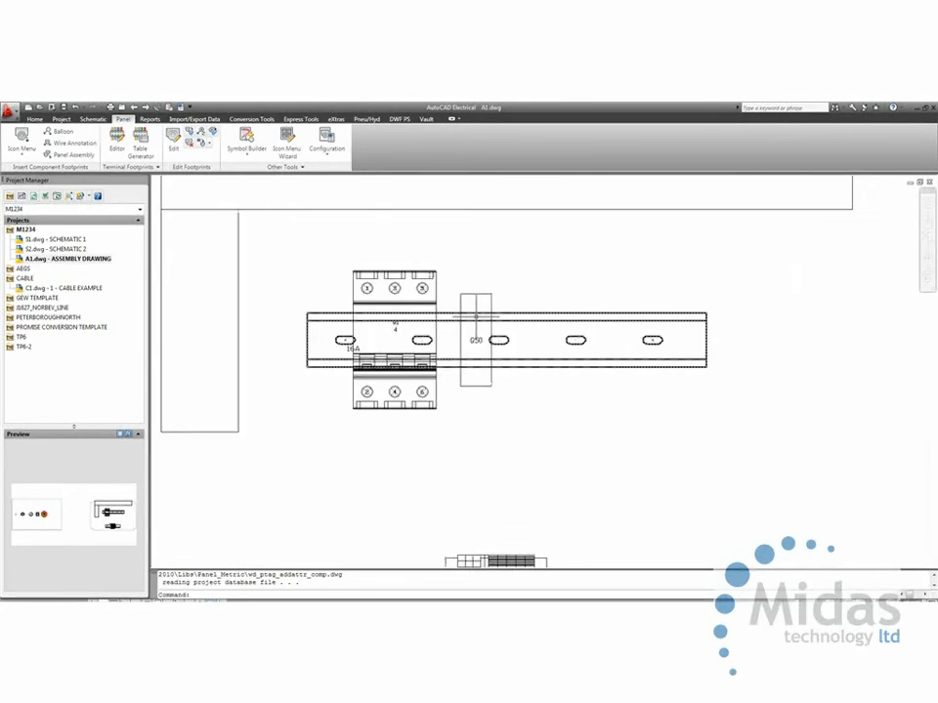
scroll(477, 331, down, 2)
click(478, 332)
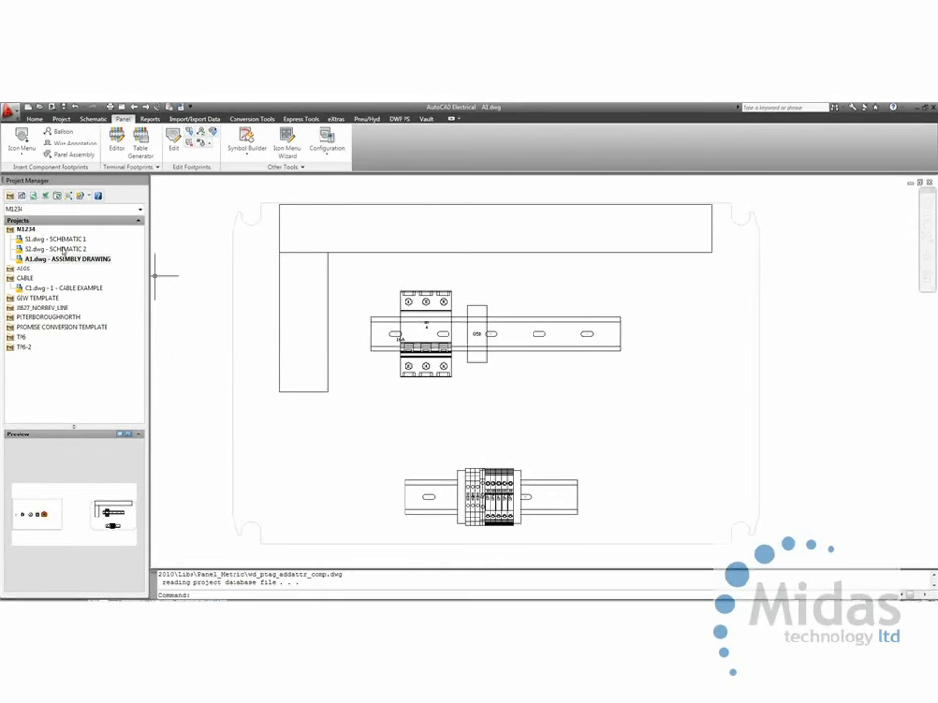
Step: Open the S2.dwg SCHEMATIC 2 drawing and extract the panel layout component list for all the project's drawings
double_click(58, 250)
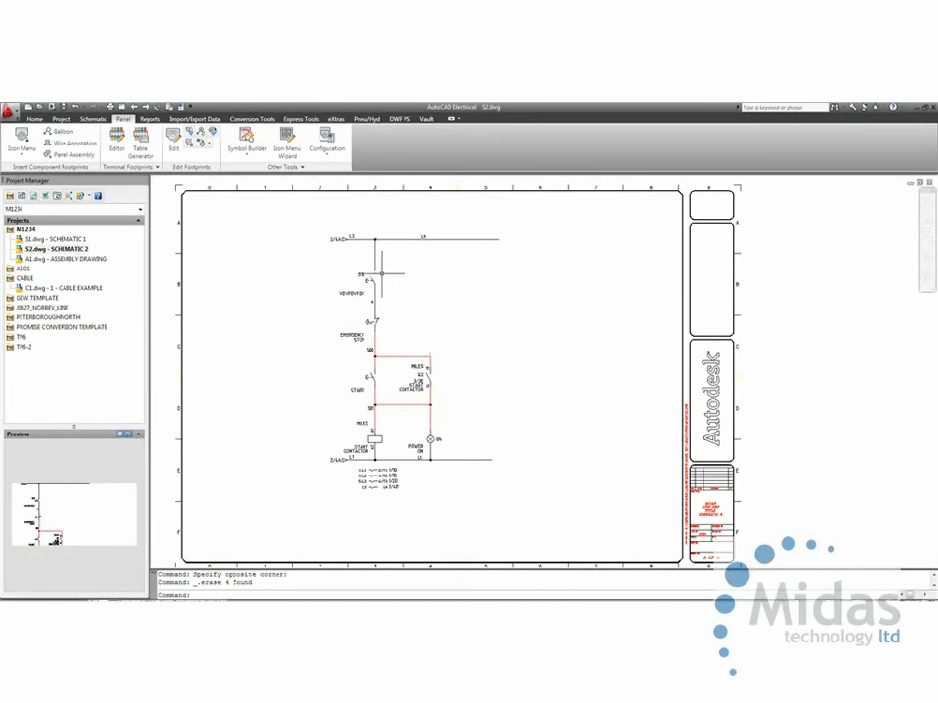
click(93, 119)
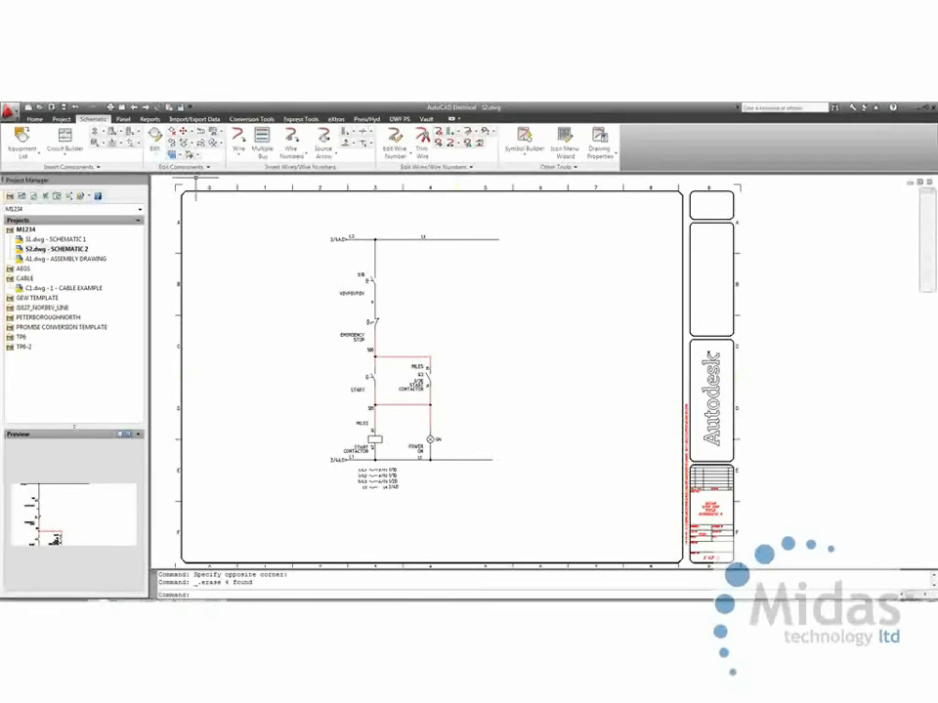
click(39, 157)
click(56, 239)
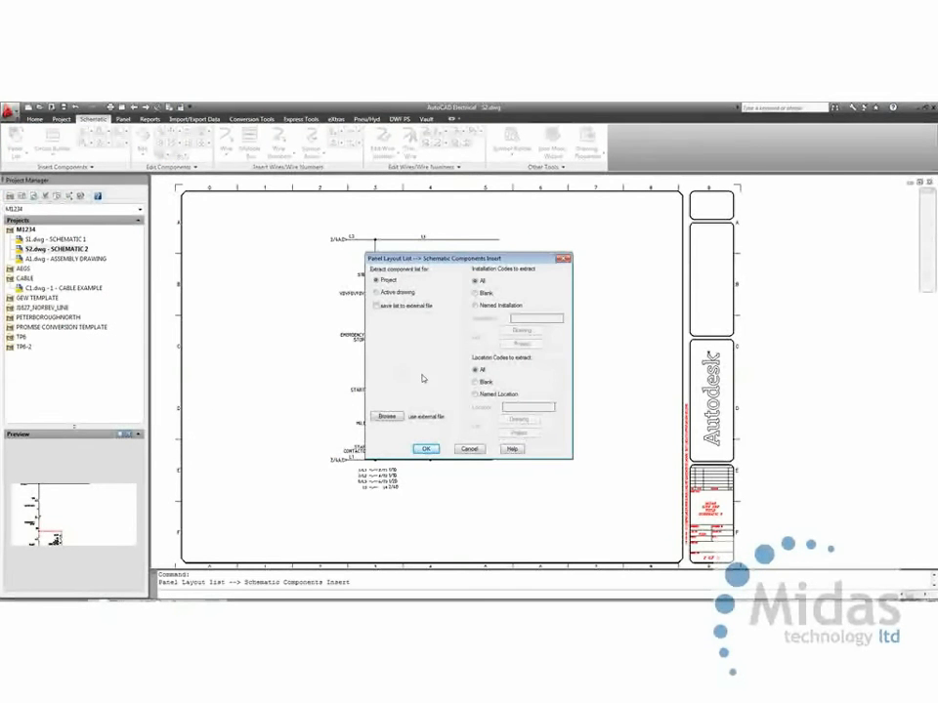
click(426, 448)
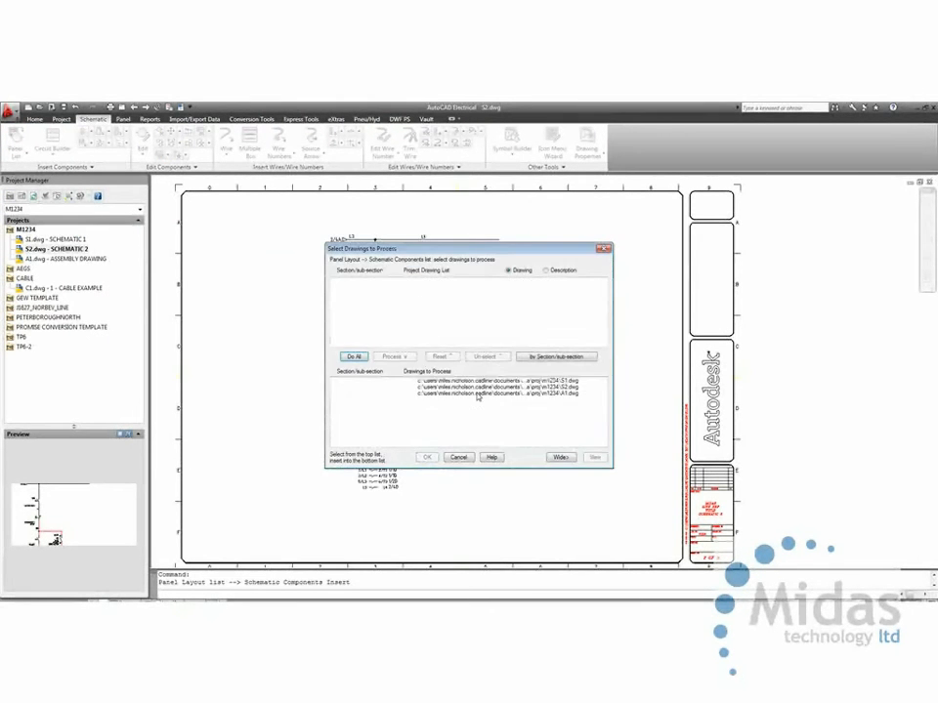
key(Return)
key(Return)
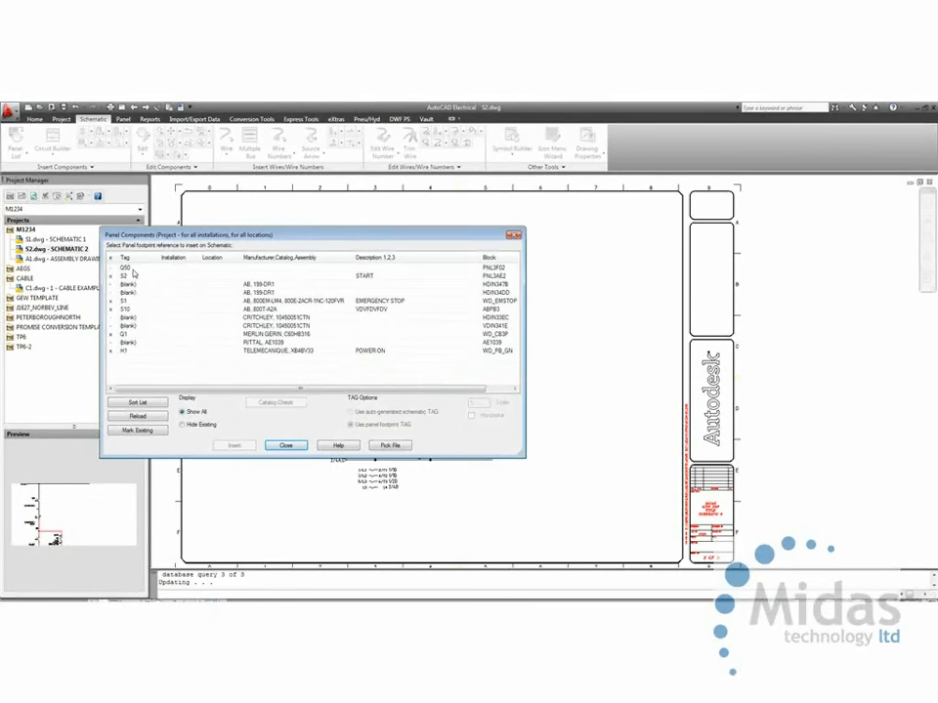
Step: Choose panel component Q50 for schematic insertion, keeping the panel footprint tag, with its symbol picked from the schematic symbol library
click(134, 269)
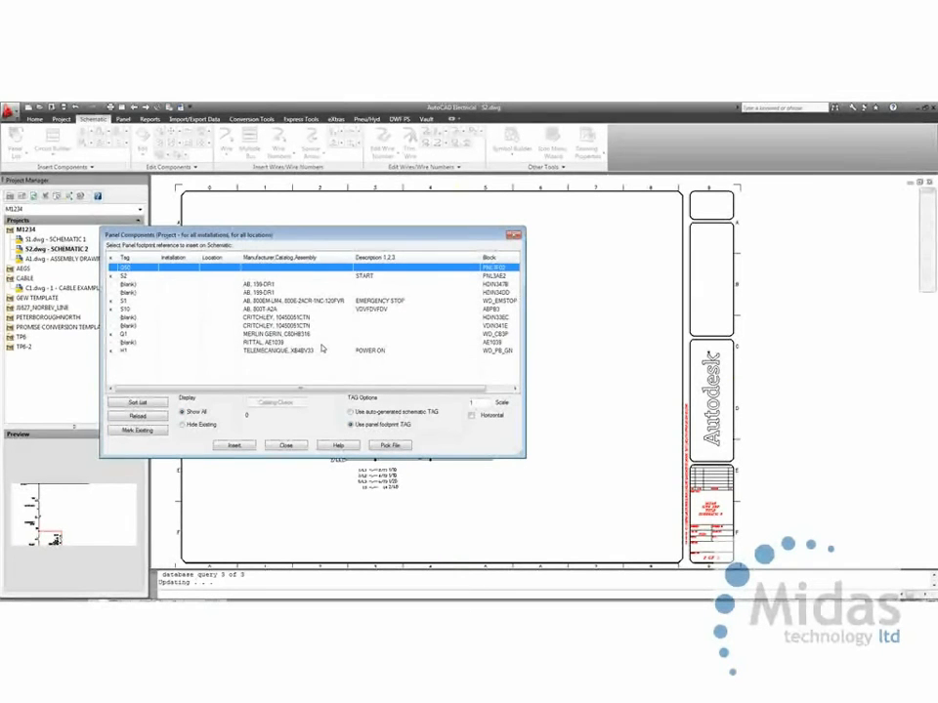
click(352, 411)
click(350, 425)
click(236, 446)
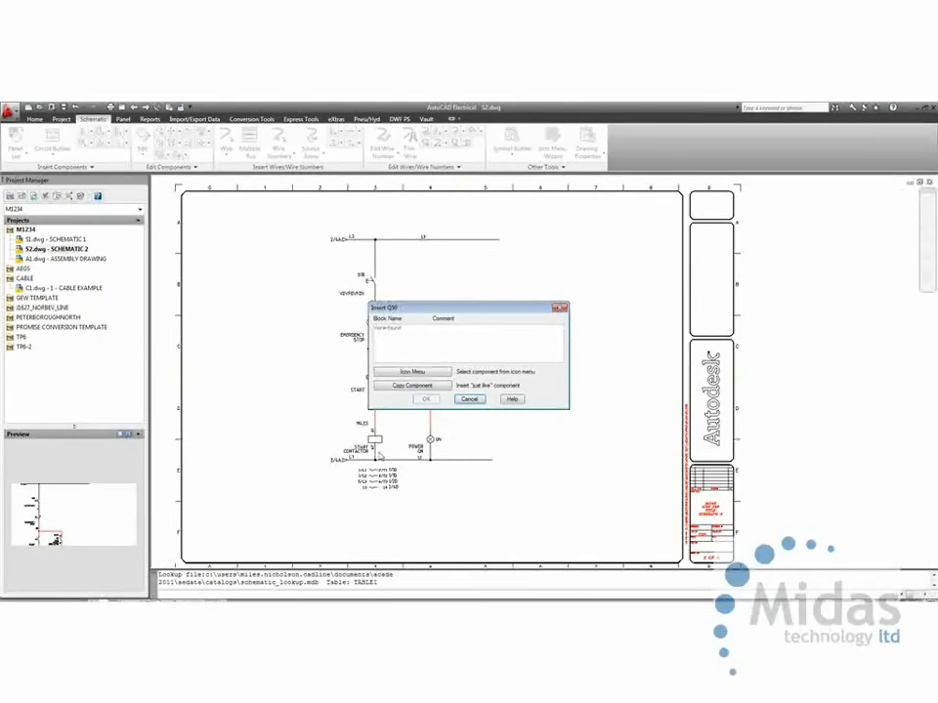
click(415, 373)
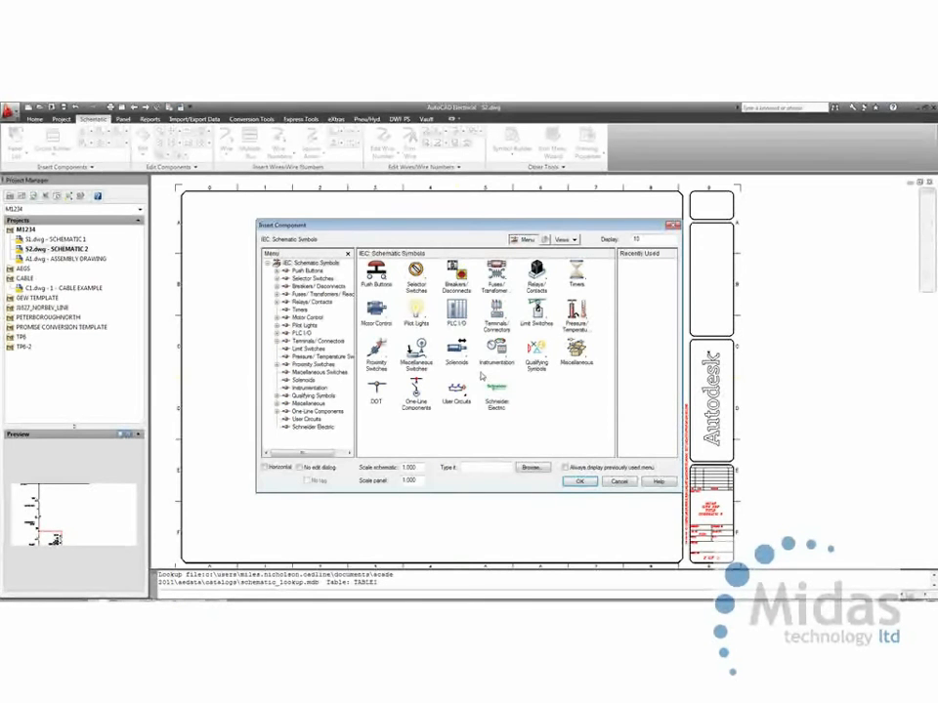
Step: Insert a one-pole circuit breaker symbol tagged Q50 in the empty area beside the start contactor circuit, and close the panel components list
click(455, 276)
click(376, 277)
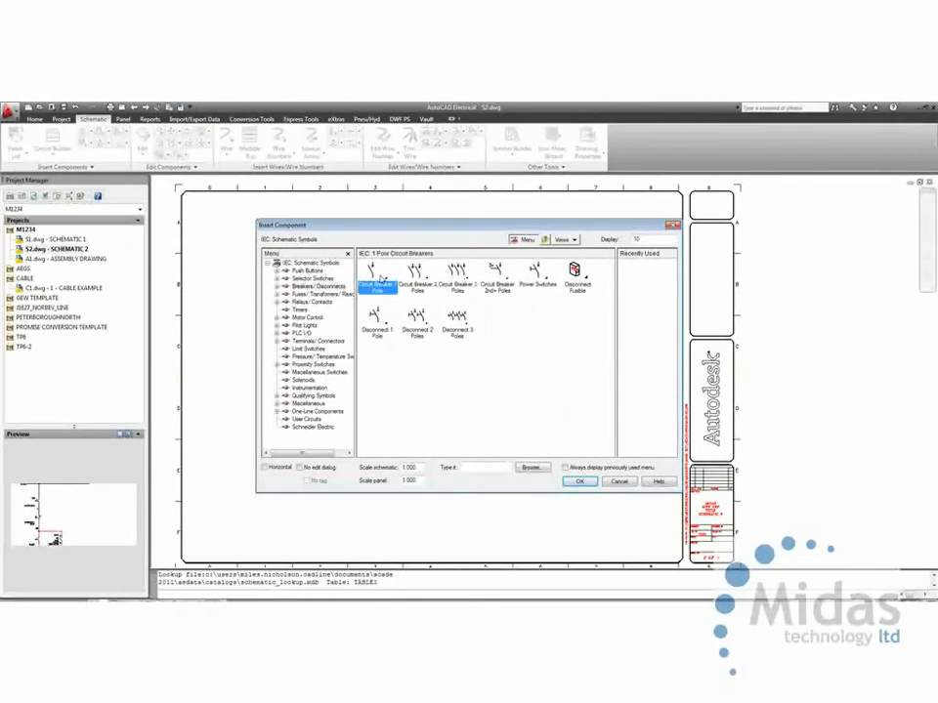
click(417, 278)
click(416, 293)
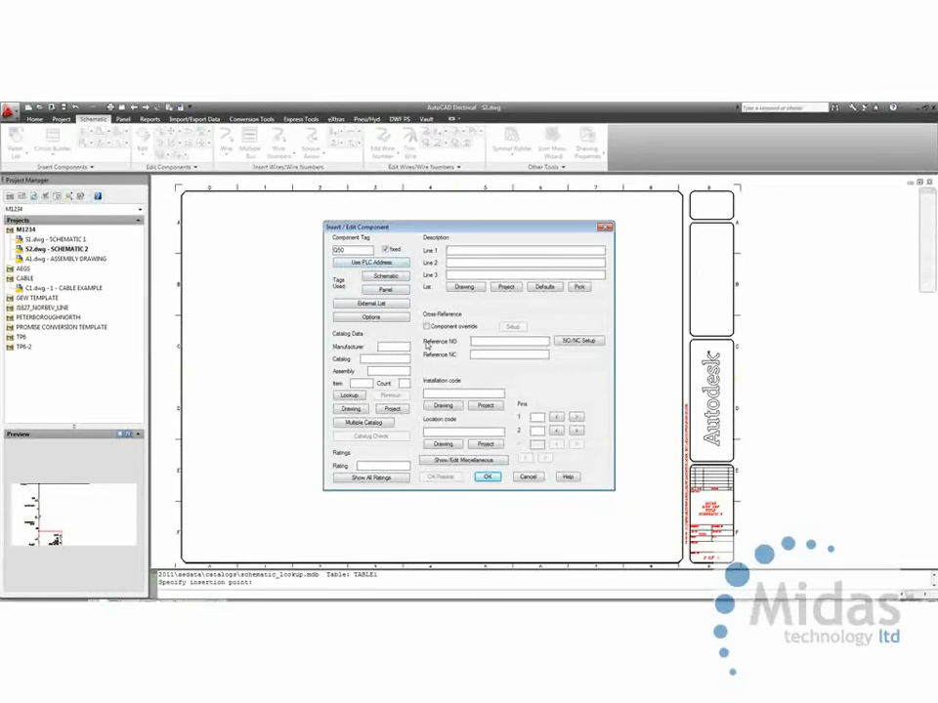
click(488, 476)
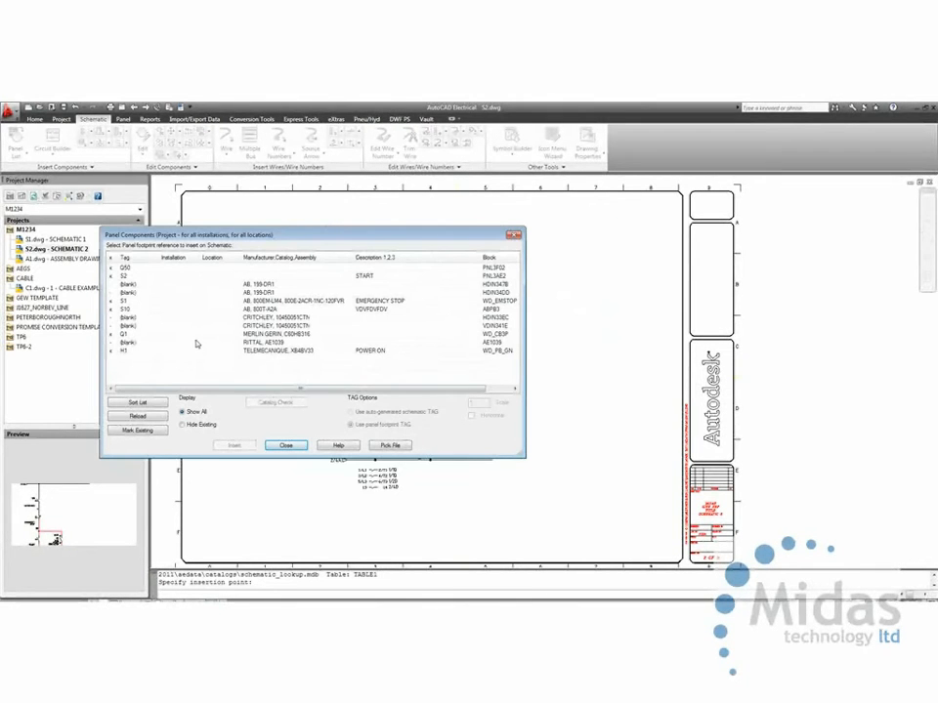
click(285, 444)
Step: Set description line 1 of the Q50 breaker symbol to FSDFSDFS, and save the schematic while updating its linked panel footprint
right_click(450, 301)
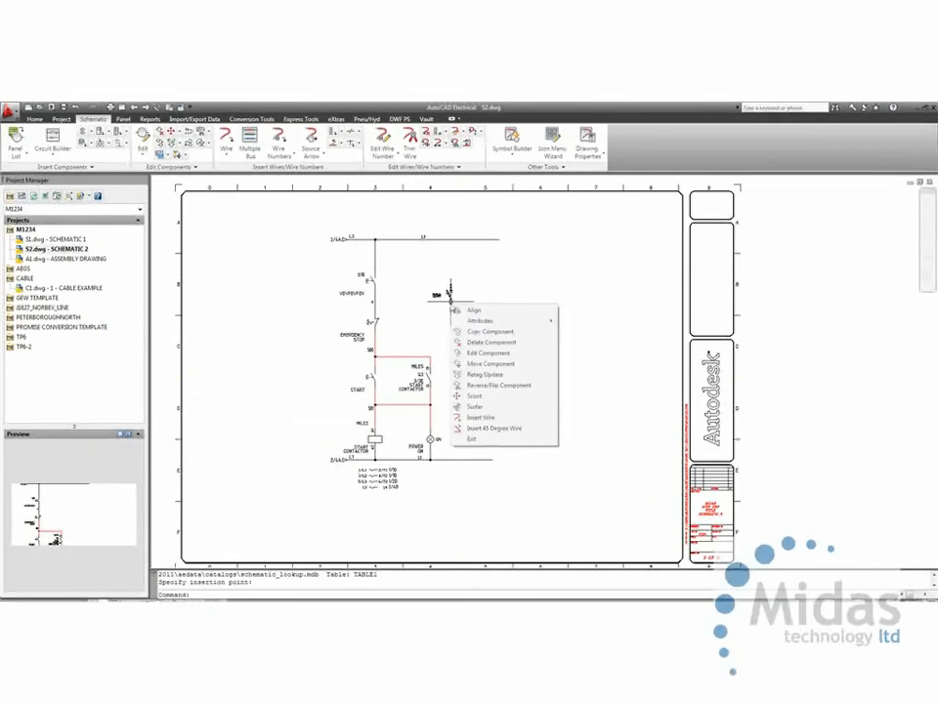
click(482, 354)
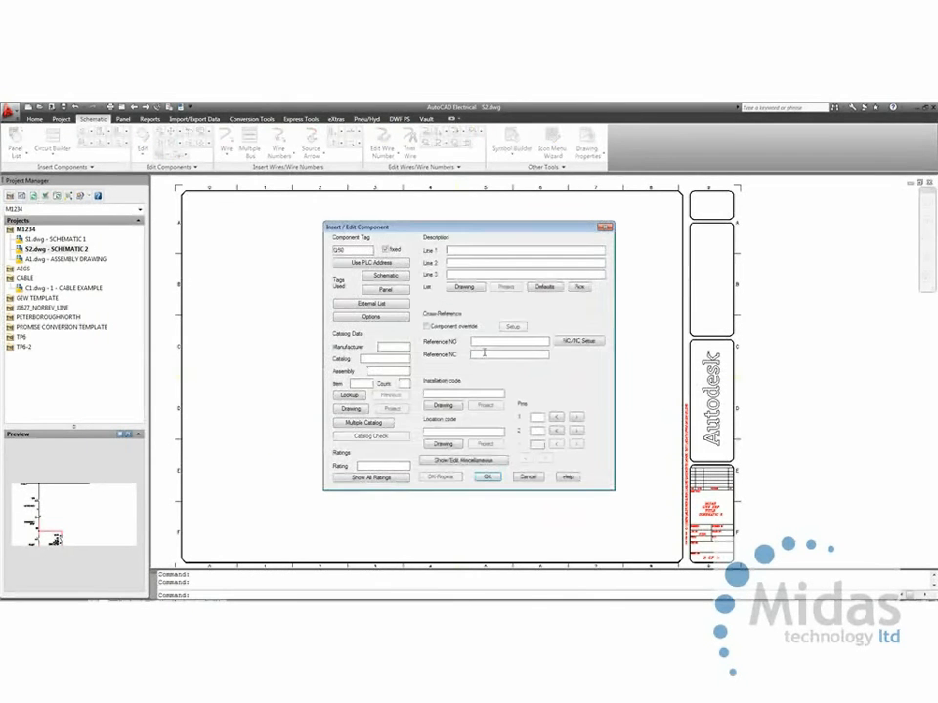
text(FSDFSDFS)
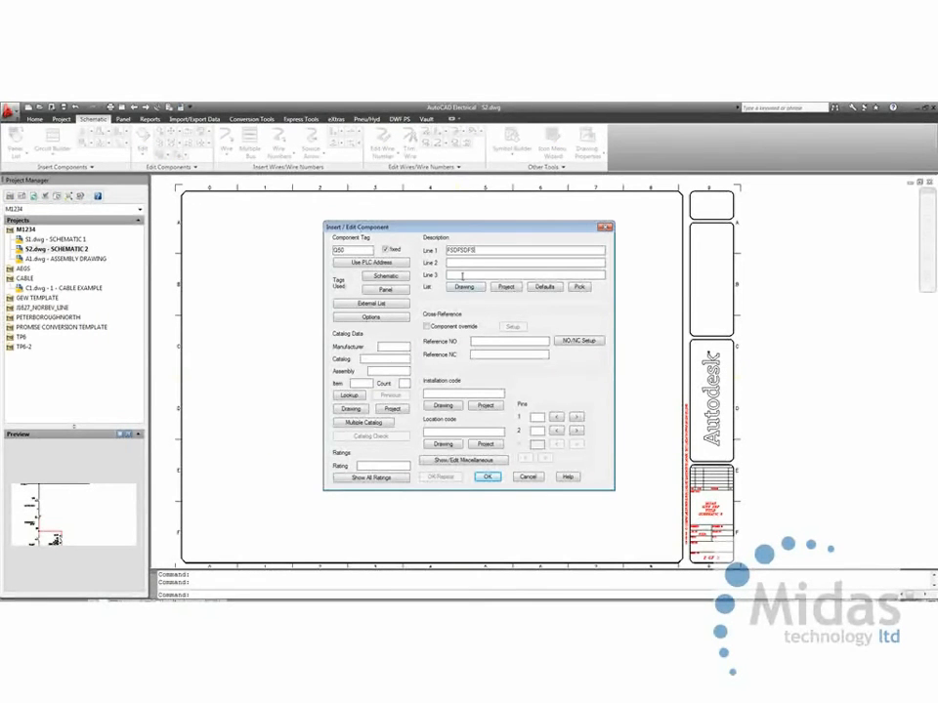
click(488, 477)
click(445, 408)
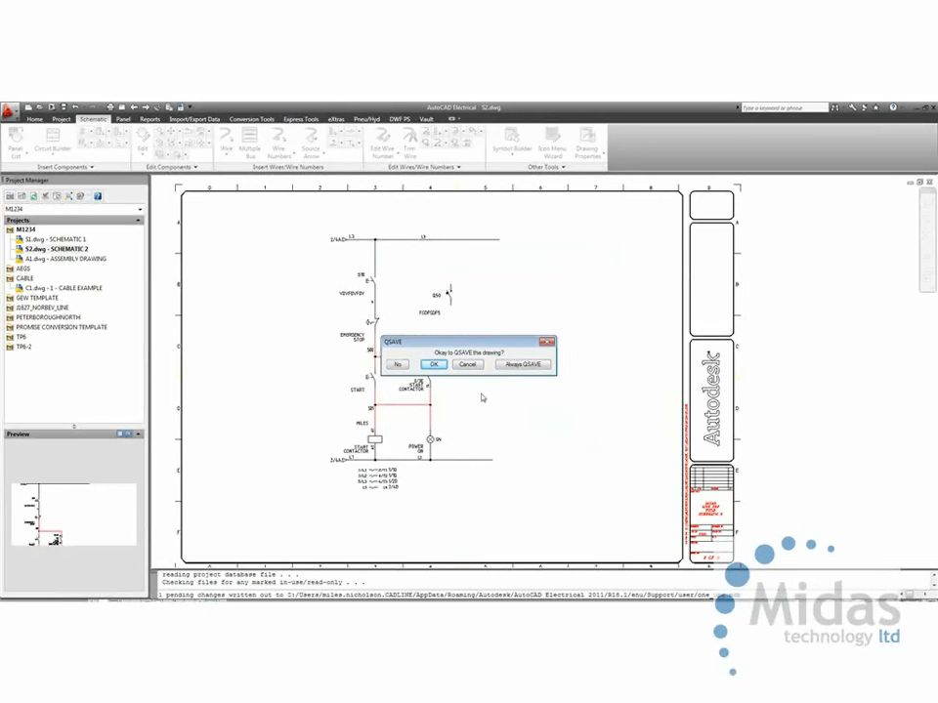
click(434, 364)
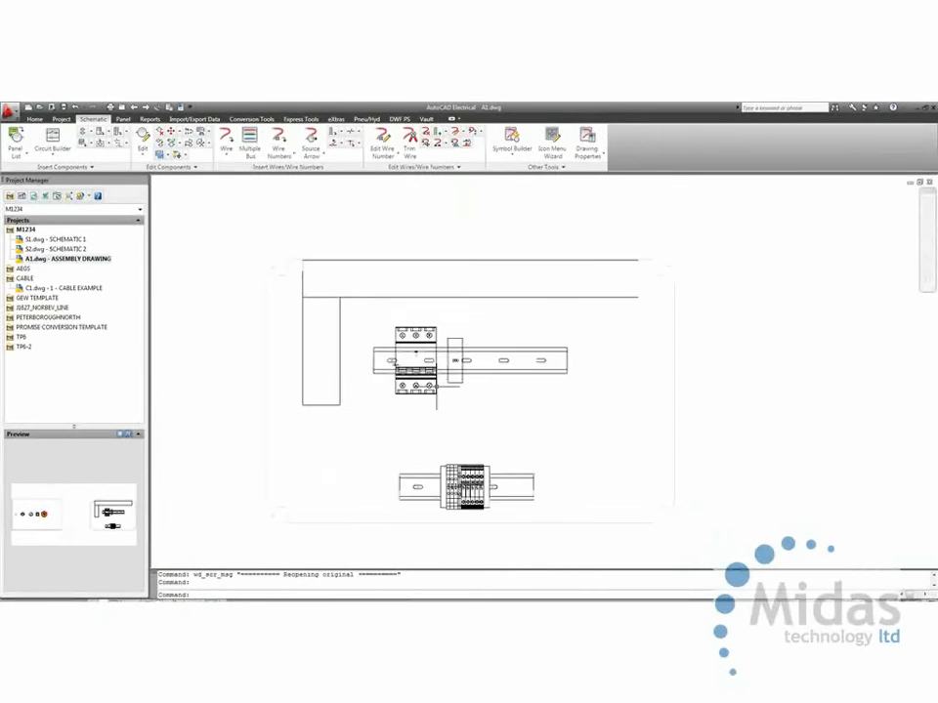
Step: Examine the description in the properties of the Q50 footprint on the assembly drawing, leaving them unchanged
right_click(475, 290)
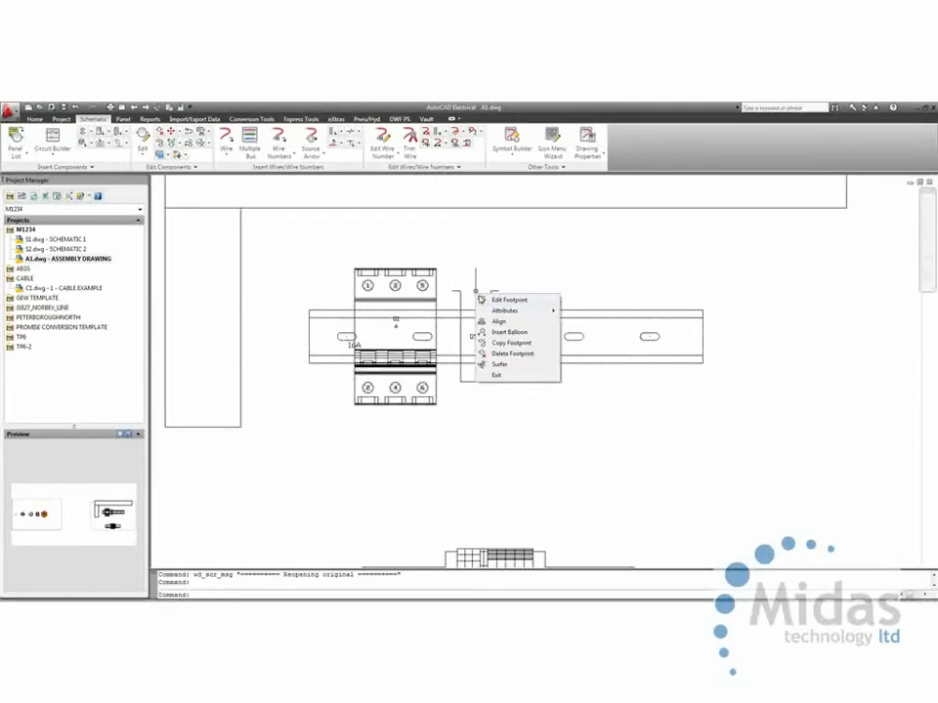
click(507, 299)
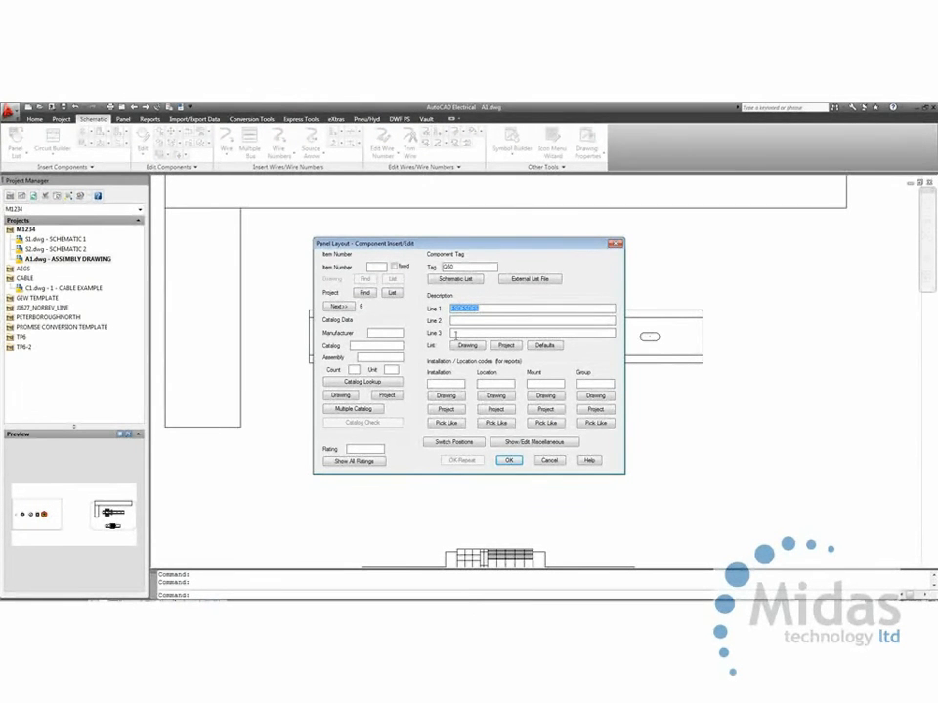
click(550, 461)
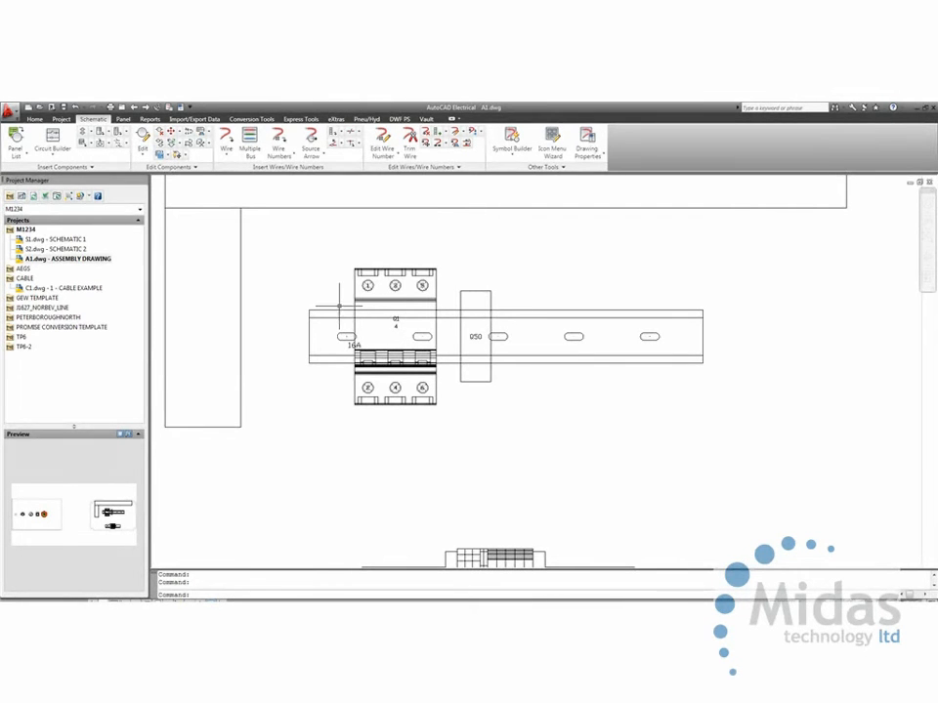
Step: Open the catalog list for inserting panel footprints and select the 800T-A2A push button entry
click(123, 119)
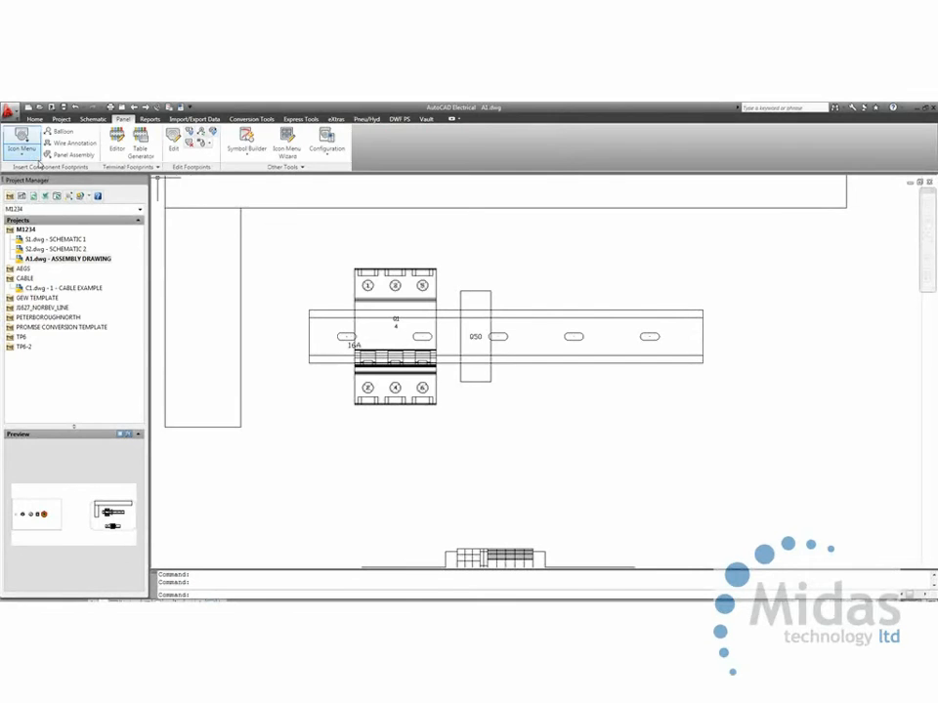
click(22, 148)
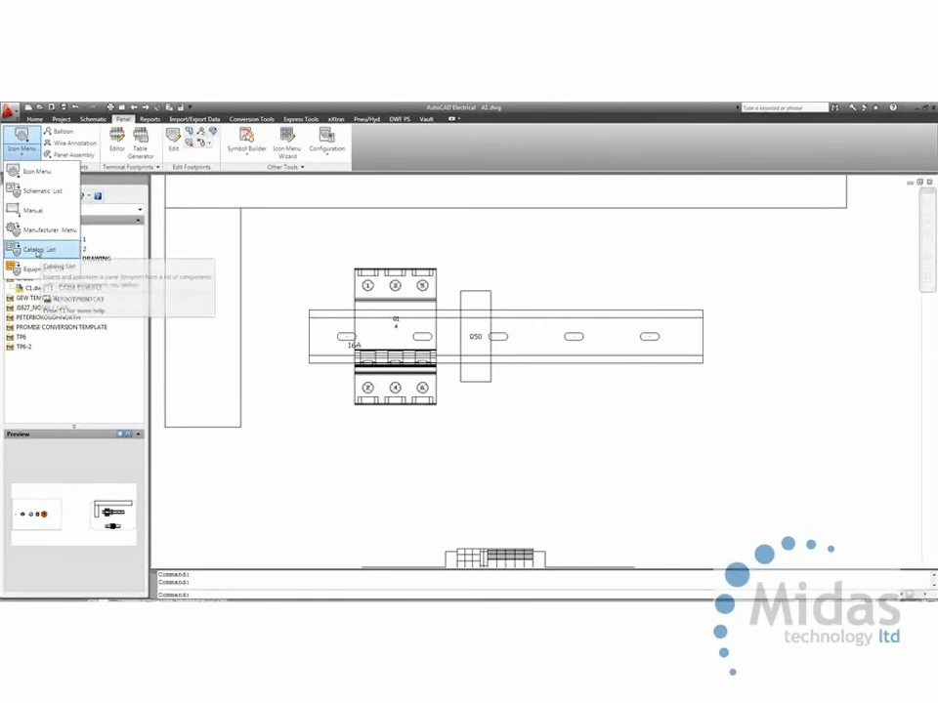
click(40, 251)
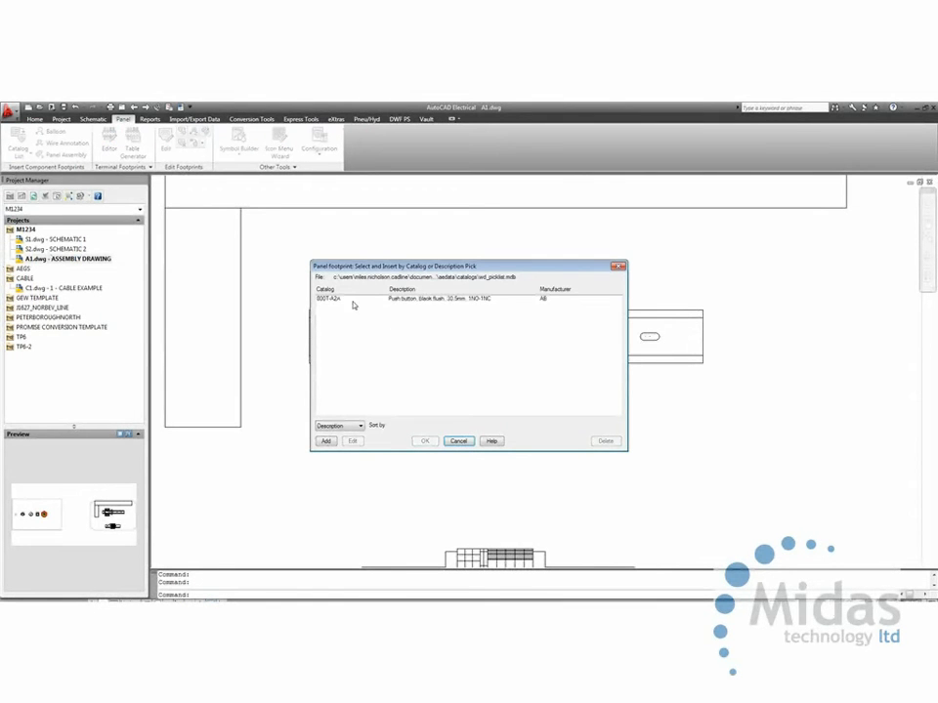
click(354, 298)
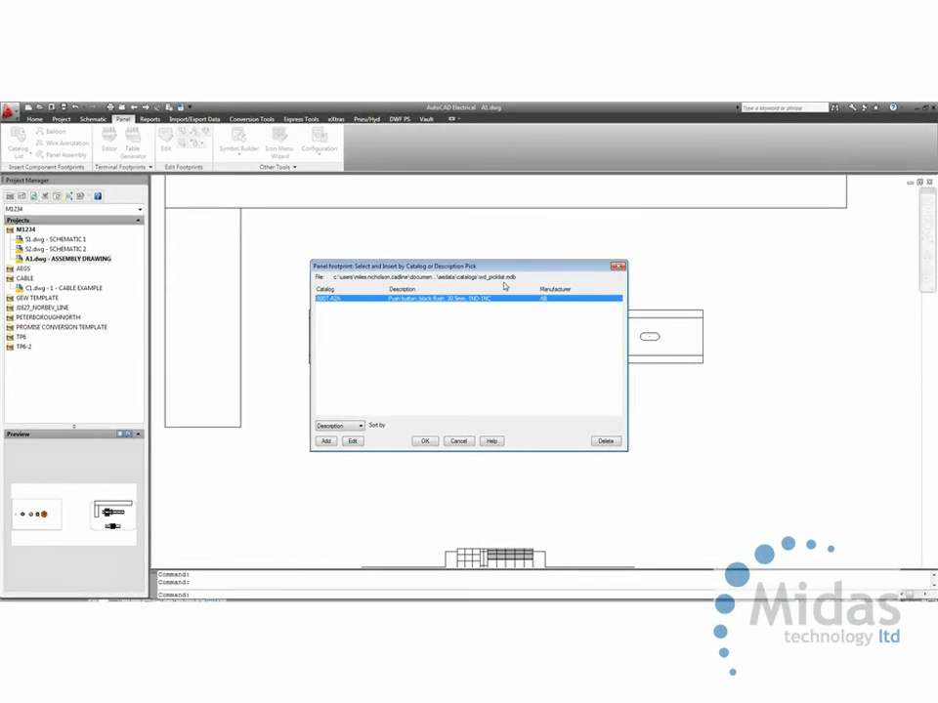
Step: View the blank form for adding a catalog list record, without prefilled values and without saving a record
click(327, 440)
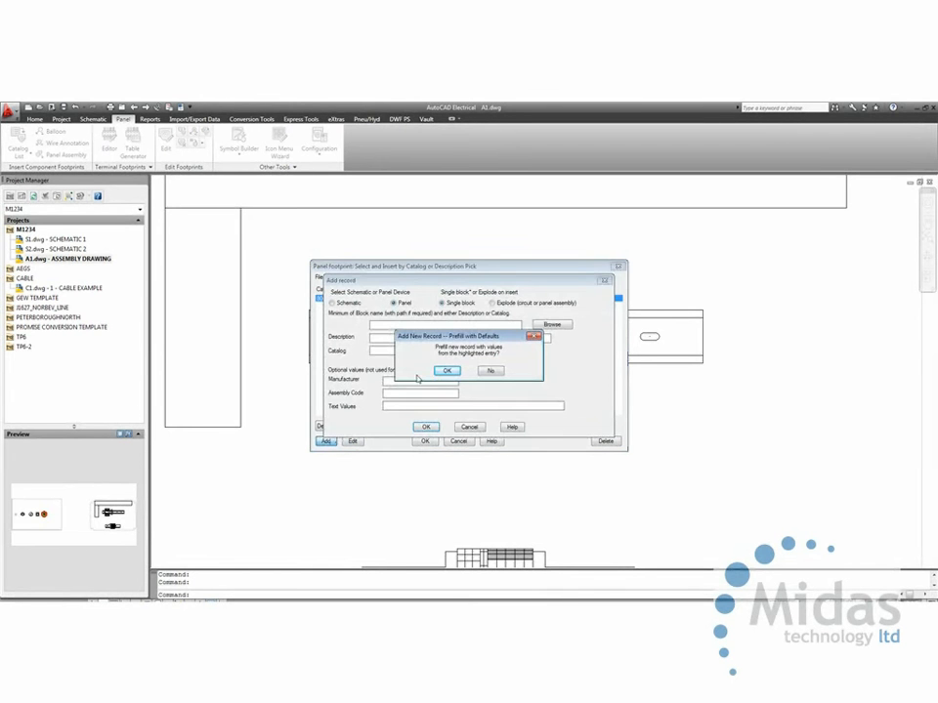
click(494, 371)
click(468, 426)
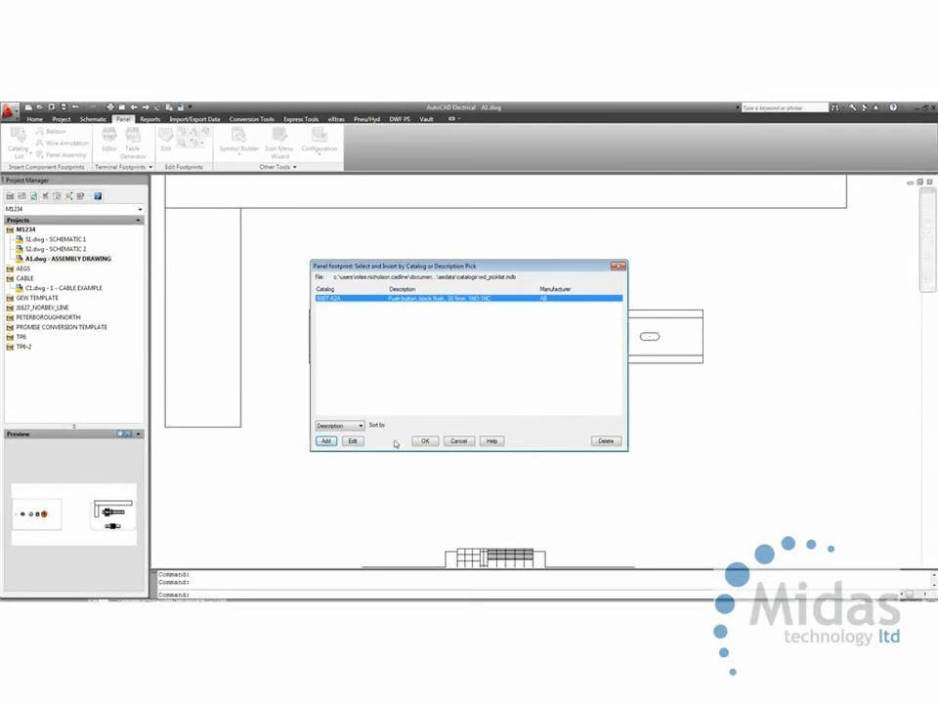
Step: Open the 800T-A2A catalog record for editing and examine the full path of its footprint block
click(353, 441)
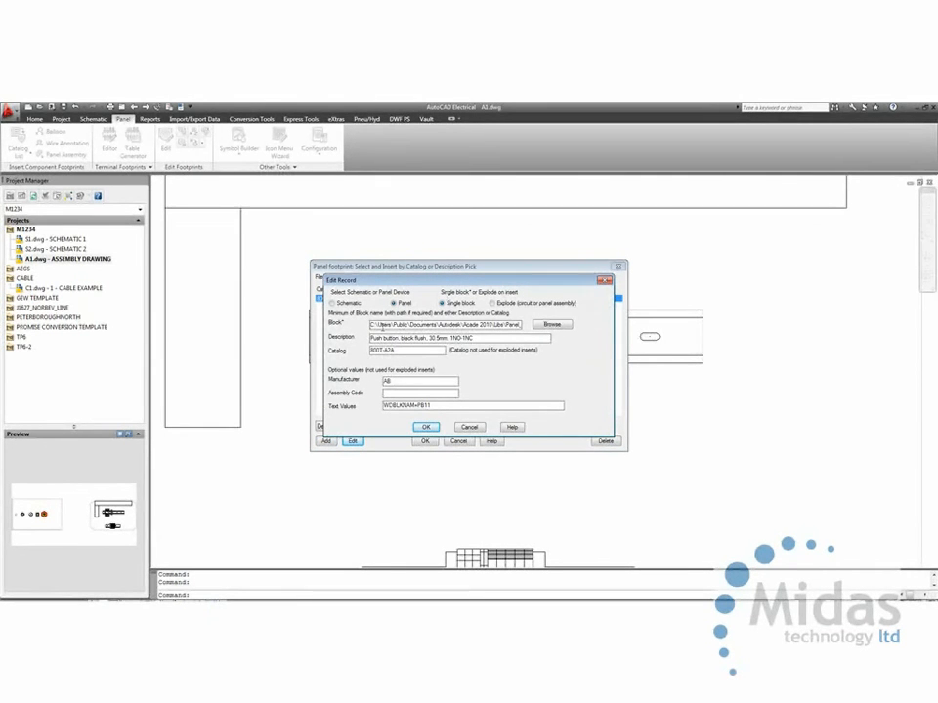
drag(371, 324, 547, 331)
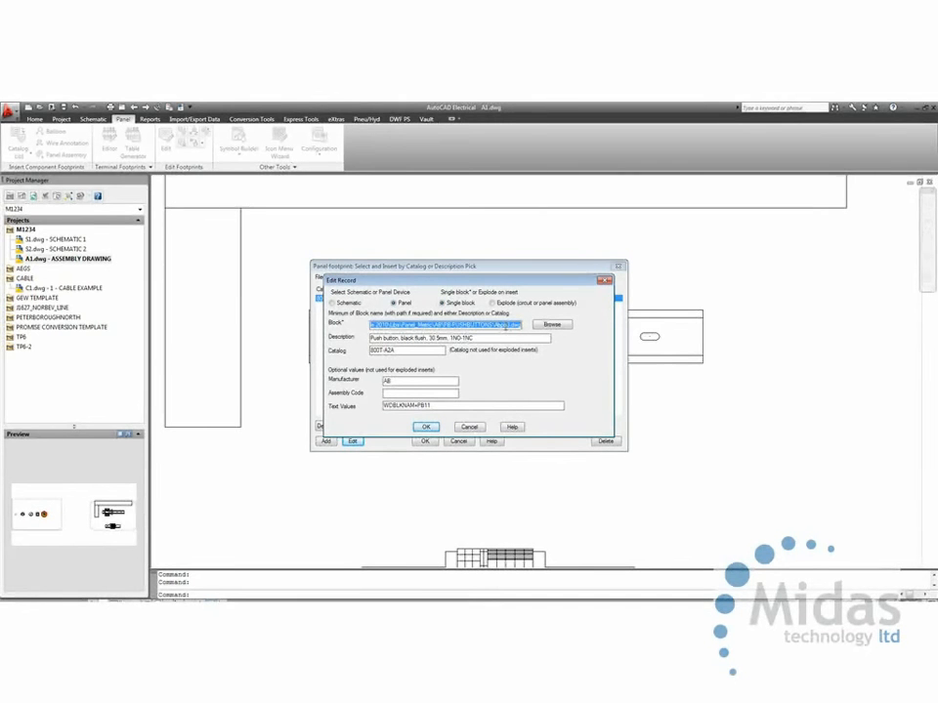
click(504, 327)
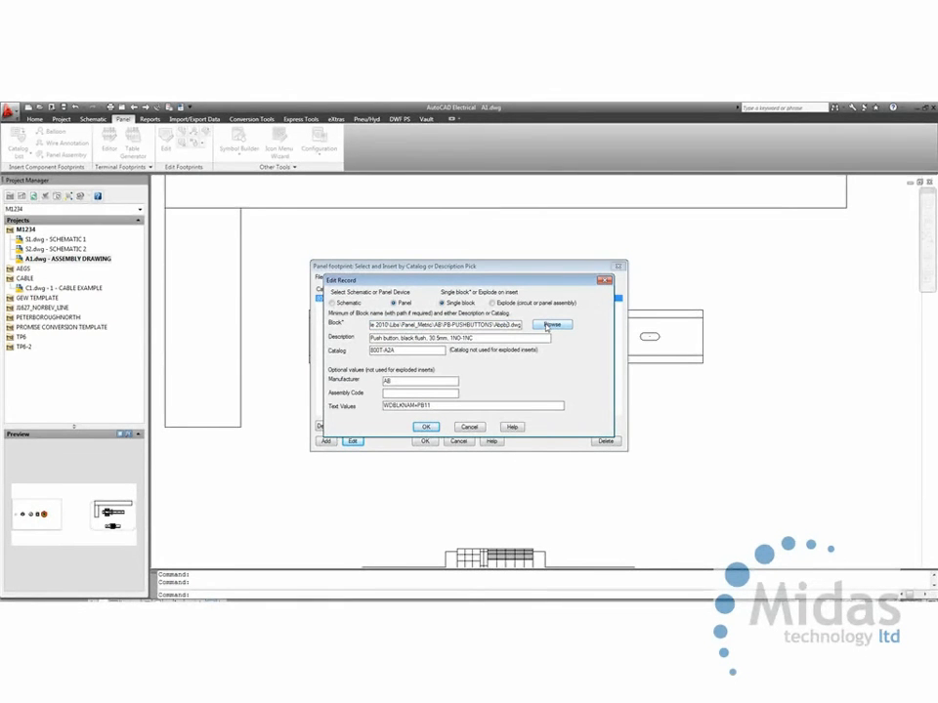
Step: Browse the Panel_Metric library to AB's PB-PUSHBUTTONS folder and choose Abpb3.dwg as the record's block
click(550, 325)
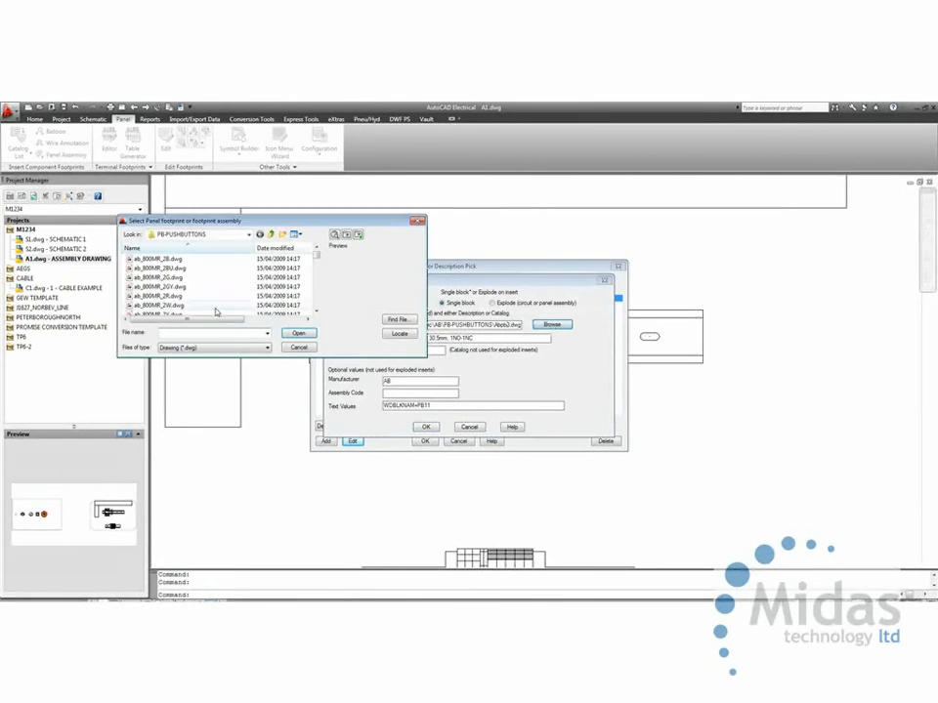
click(272, 235)
click(272, 234)
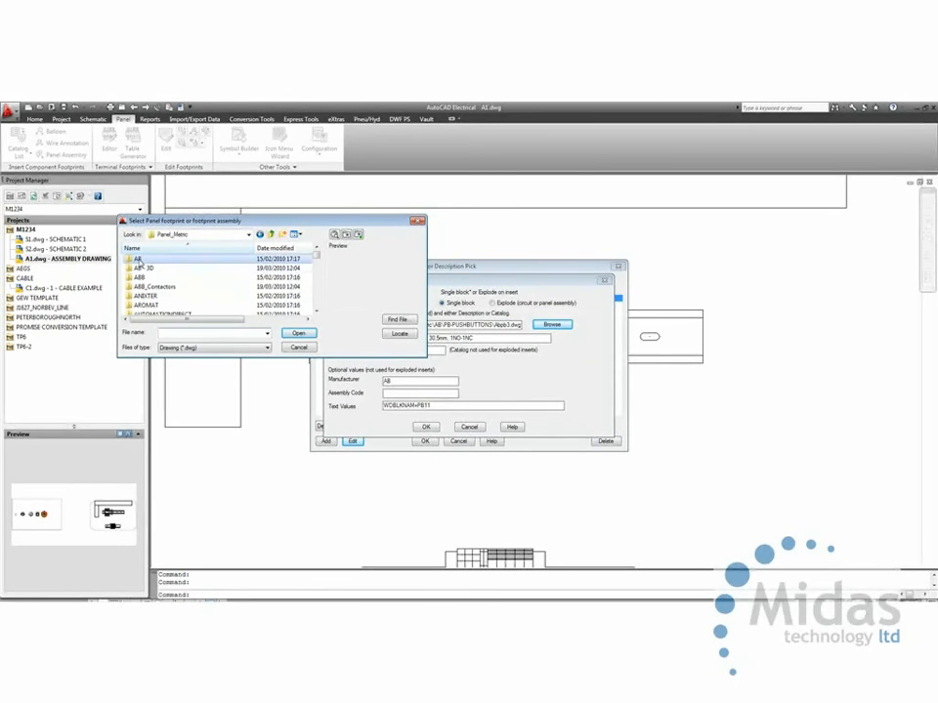
double_click(146, 259)
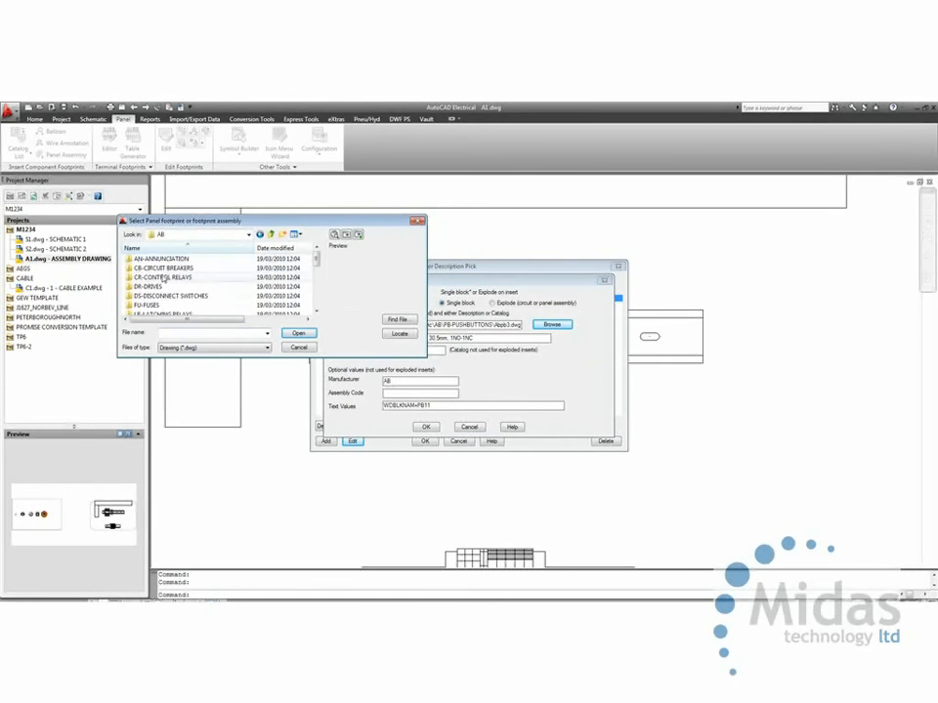
click(318, 279)
scroll(313, 293, down, 1)
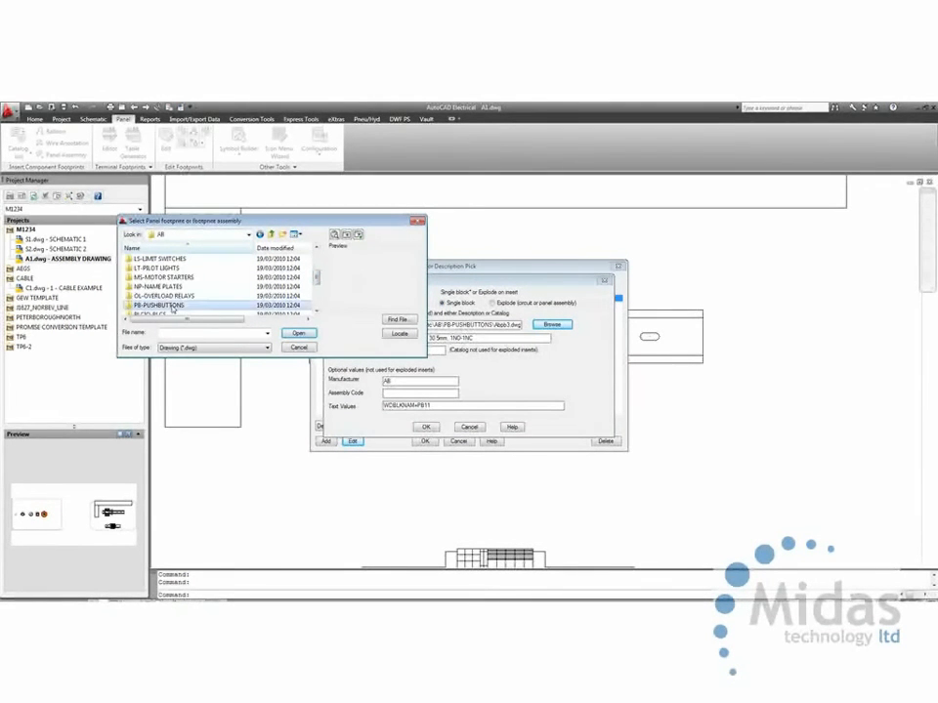
double_click(290, 312)
mouse_move(317, 256)
mouse_down()
mouse_move(319, 274)
mouse_move(315, 250)
mouse_up()
click(152, 267)
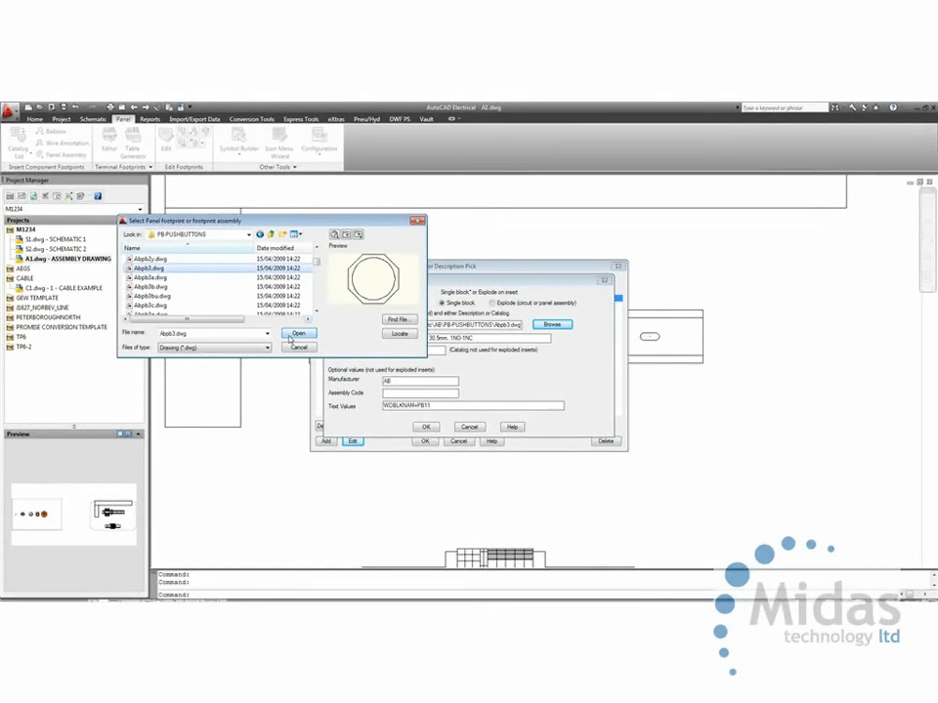
click(297, 334)
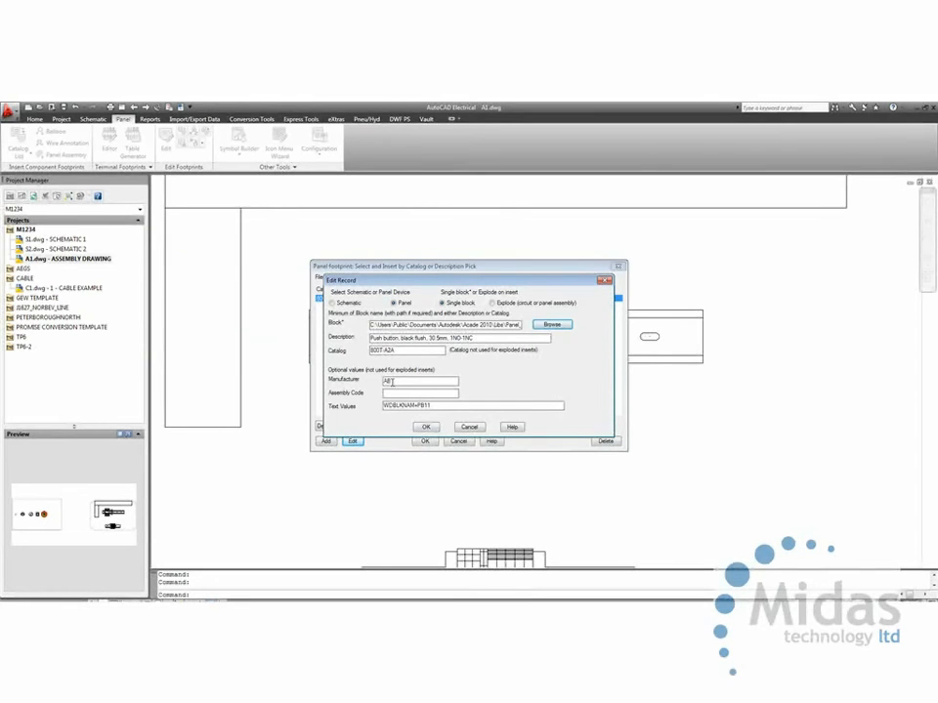
Step: Review the record's manufacturer, text values and description, and save the 800T-A2A record
double_click(429, 381)
drag(419, 405, 431, 405)
drag(399, 337, 370, 337)
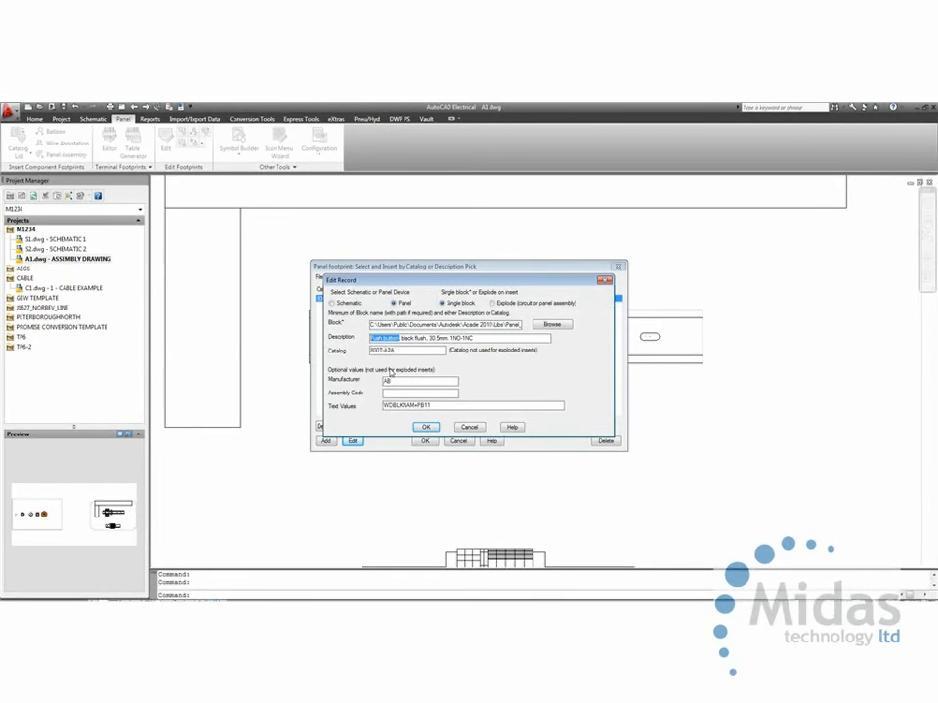
click(425, 427)
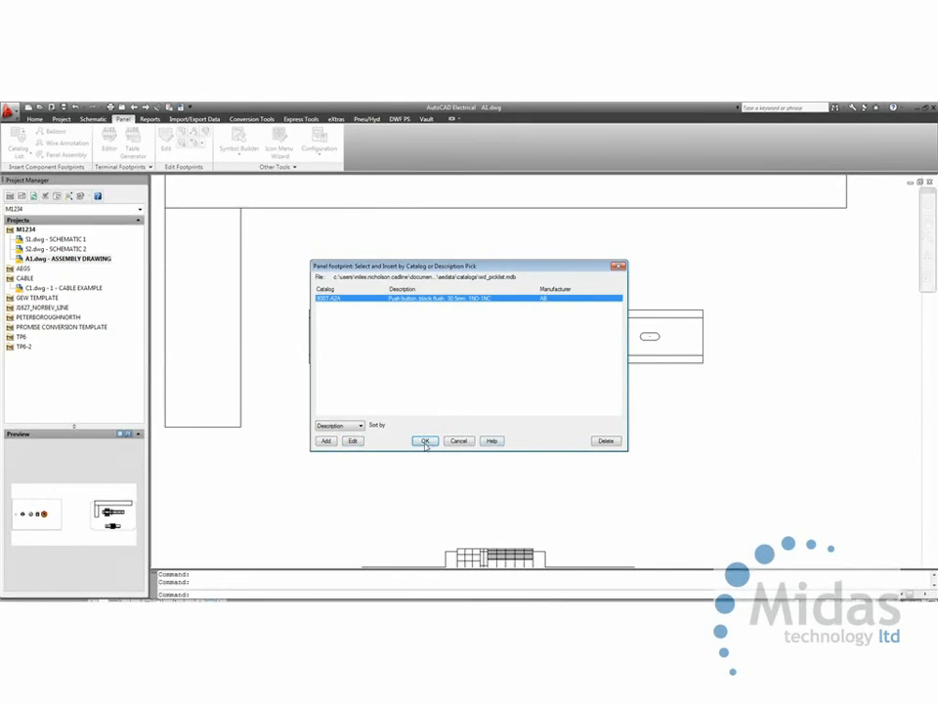
Step: Insert the 800T-A2A push button footprint on the enclosure door, in line to the right of the emergency stop
click(425, 440)
middle_drag(367, 416, 727, 414)
scroll(610, 396, down, 4)
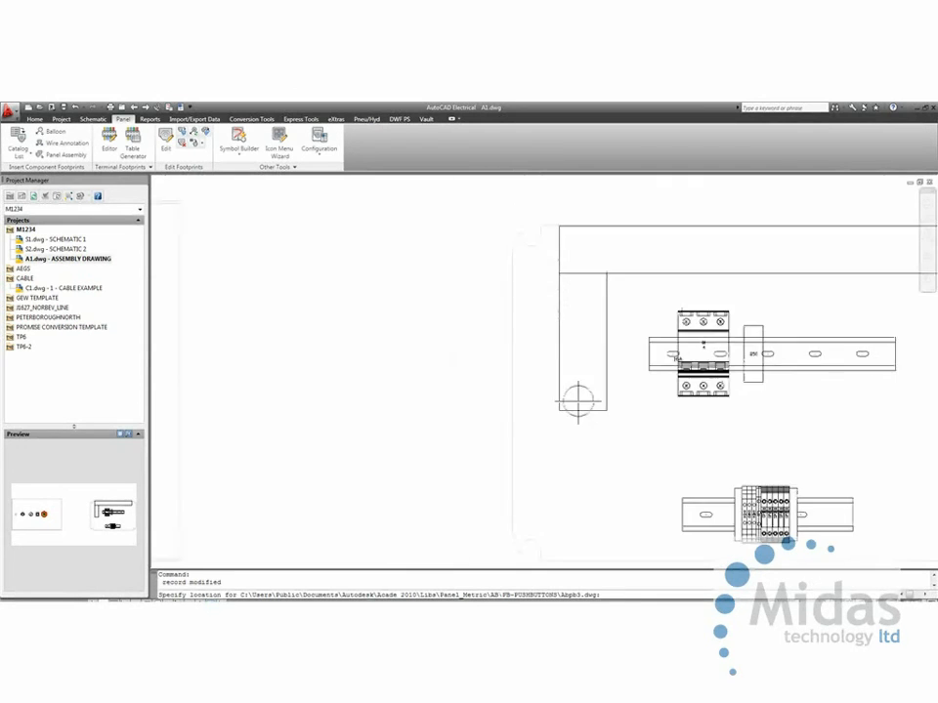
middle_drag(577, 400, 788, 402)
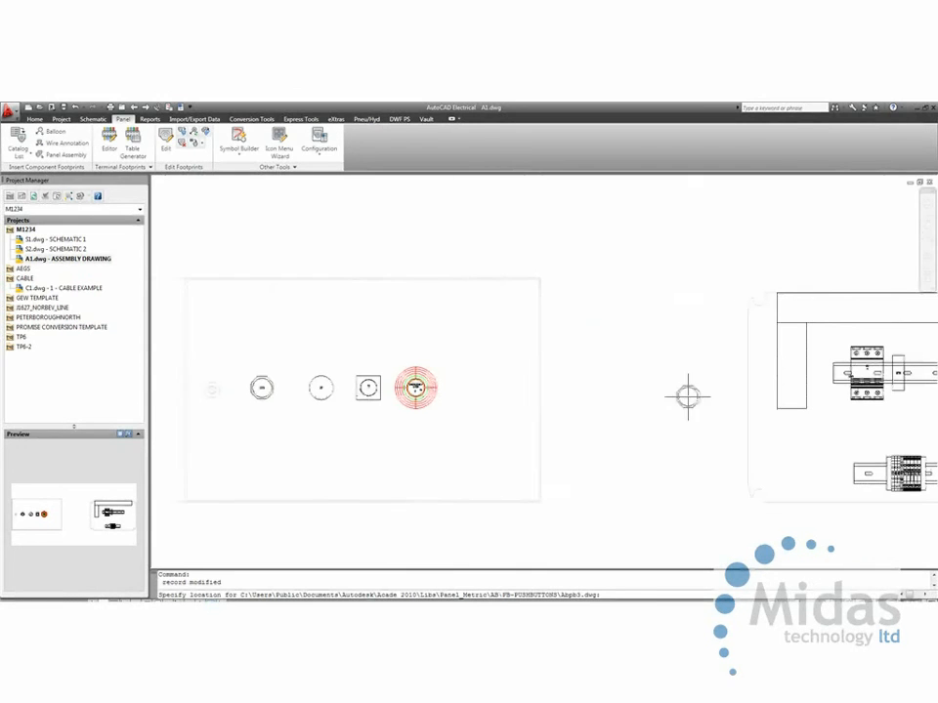
key(F8)
click(464, 389)
click(513, 388)
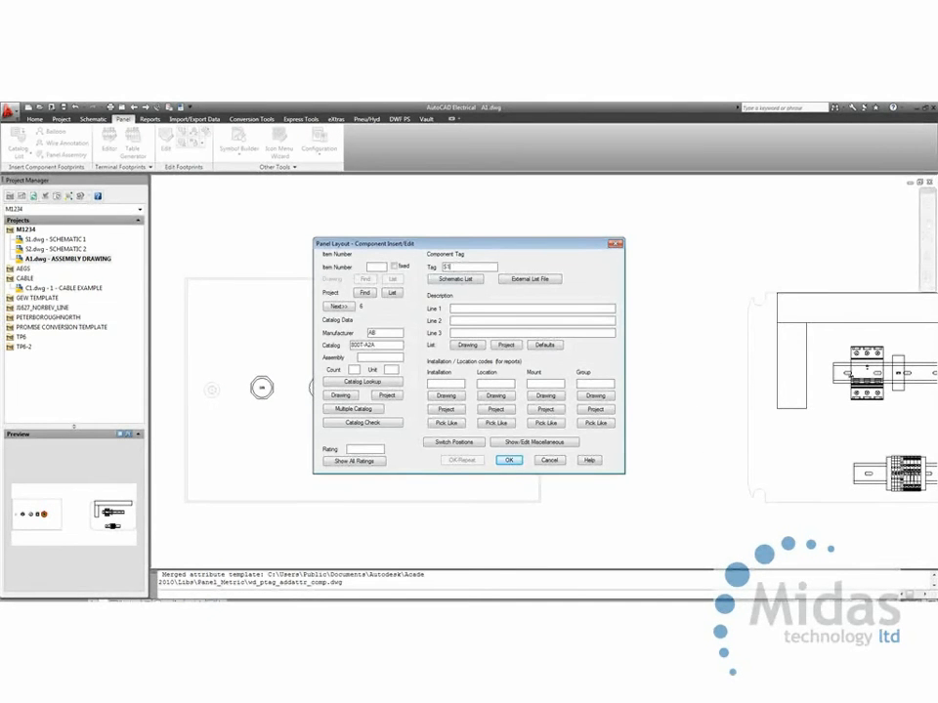
Step: Tag the new push button footprint S100 and check it on the assembly drawing
text(S100)
click(508, 459)
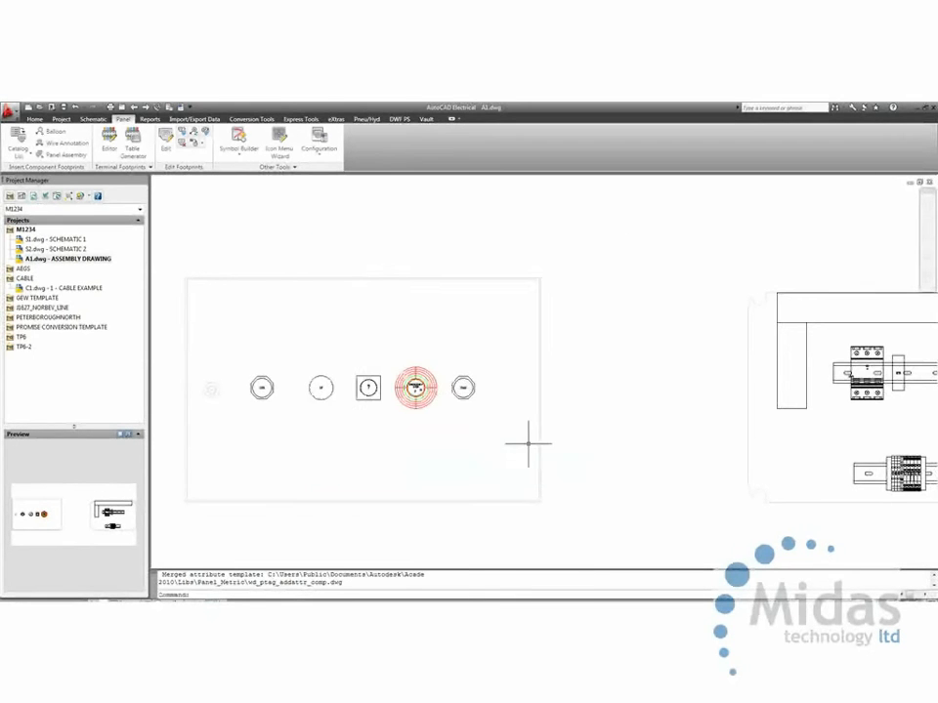
scroll(491, 396, up, 4)
scroll(487, 398, down, 2)
middle_click(488, 397)
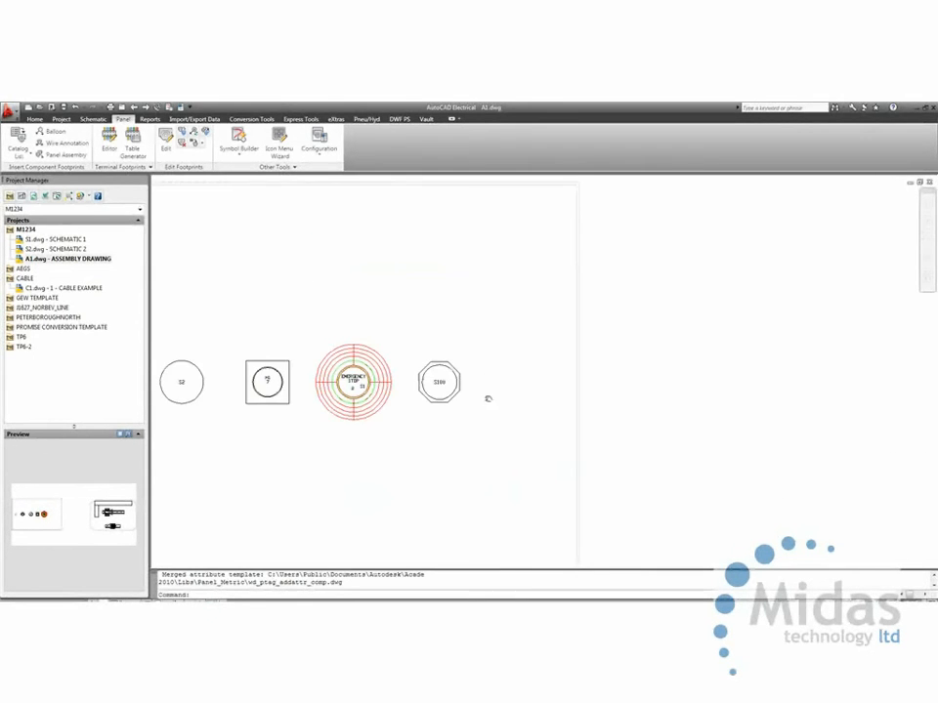
middle_click(487, 397)
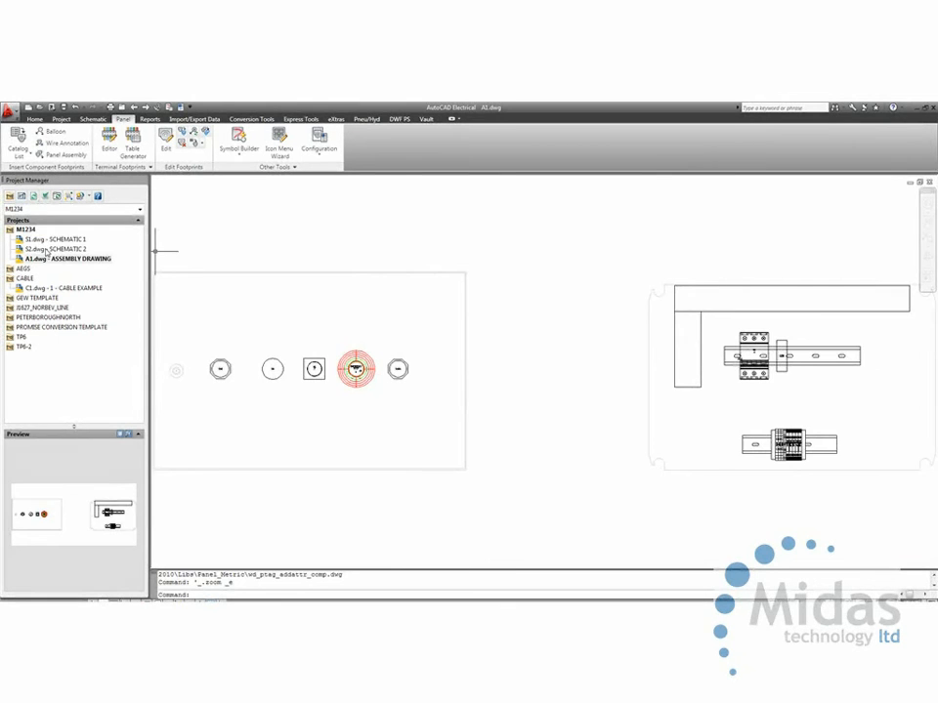
Step: Open the SCHEMATIC 2 drawing and reload the project-wide panel component list for all installations and locations
double_click(46, 250)
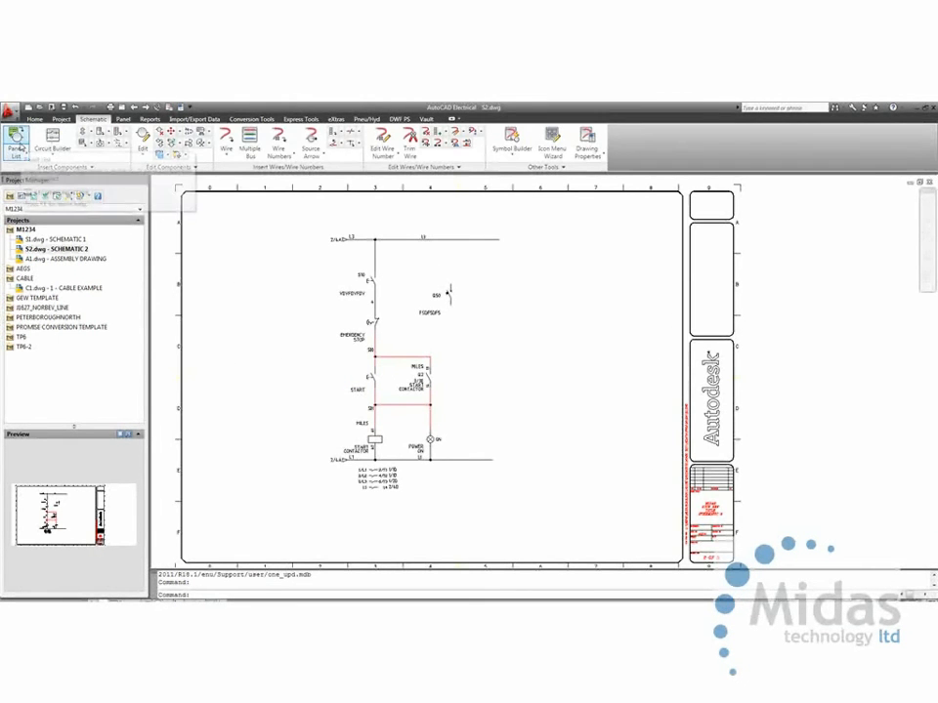
click(18, 145)
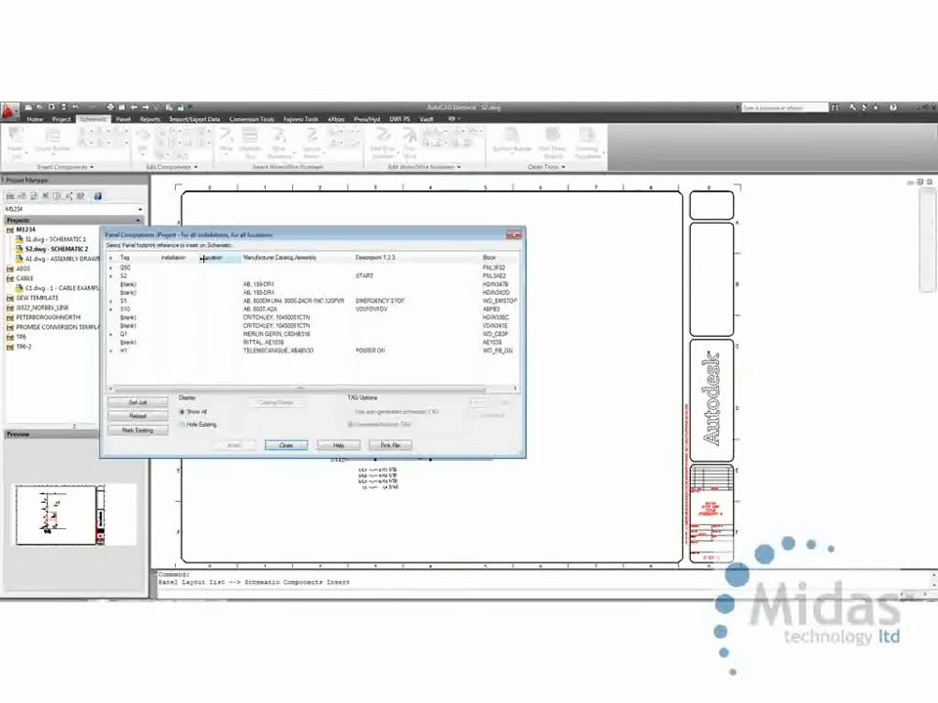
click(137, 402)
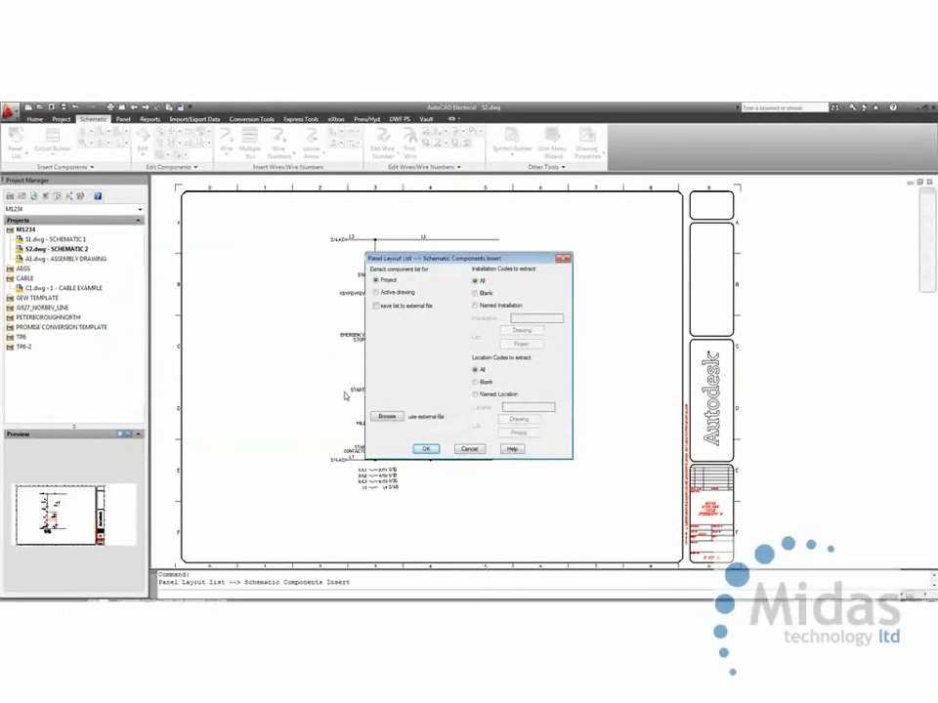
click(426, 448)
click(354, 357)
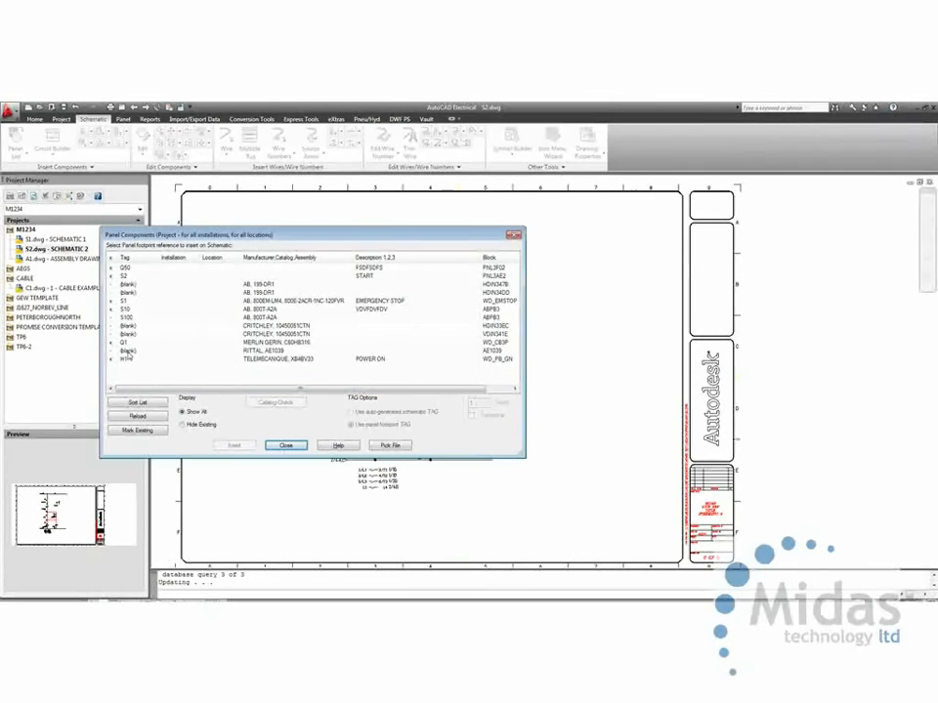
Step: Insert the S100 component as a normally open push button symbol above the Q50 breaker, using the panel footprint tag
click(115, 319)
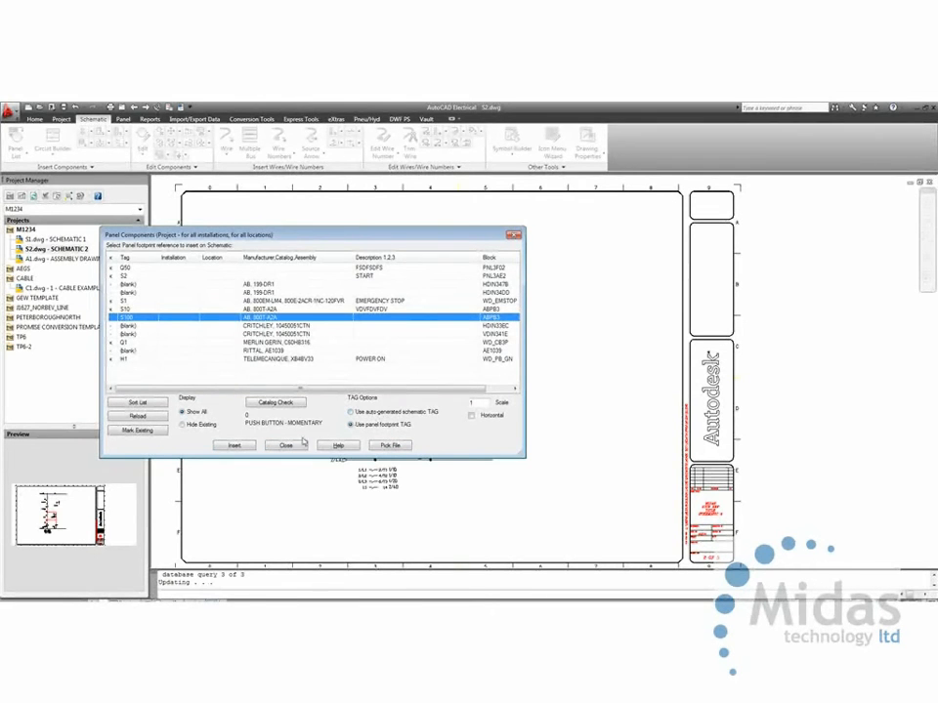
click(235, 446)
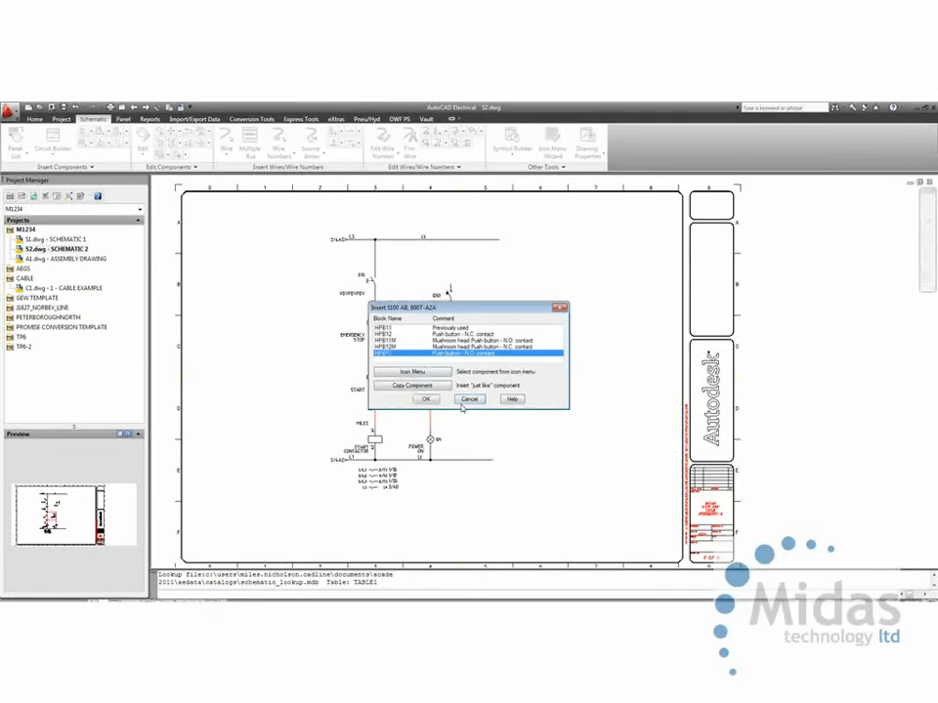
double_click(389, 353)
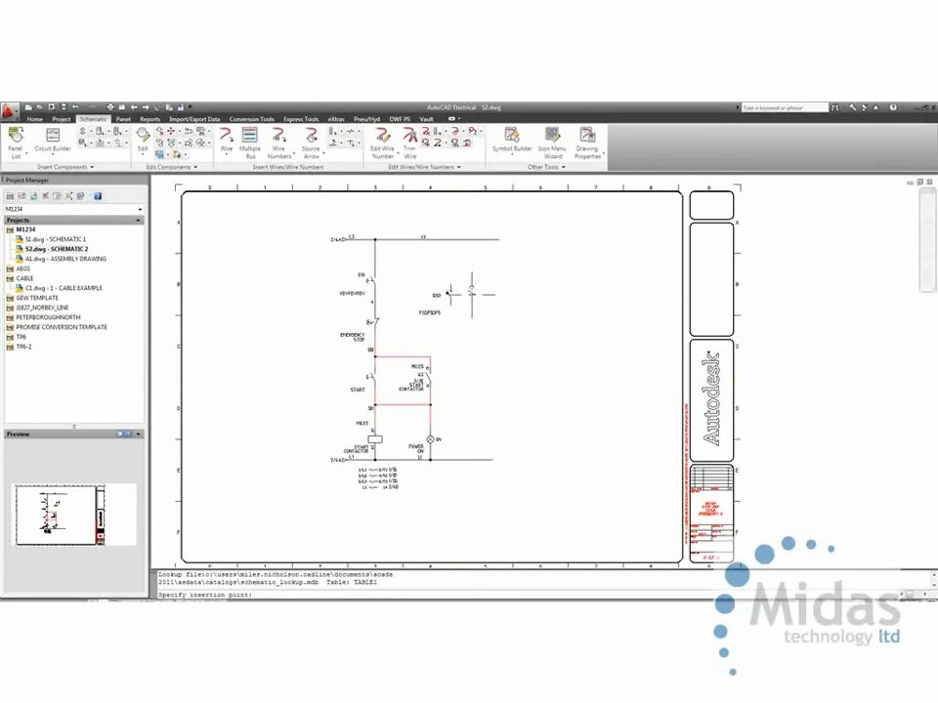
click(450, 256)
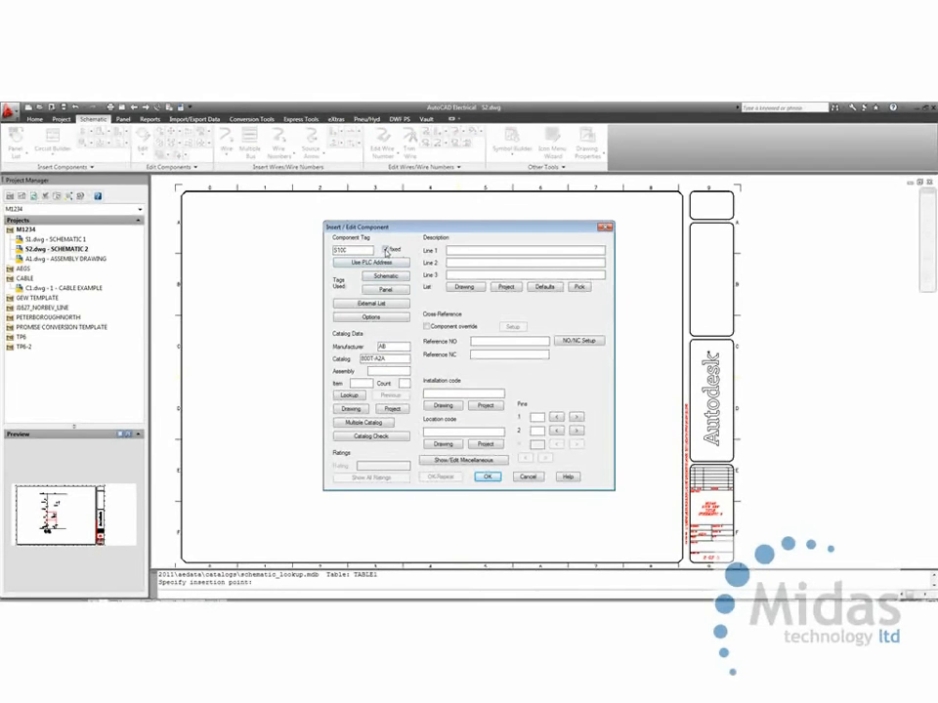
click(487, 477)
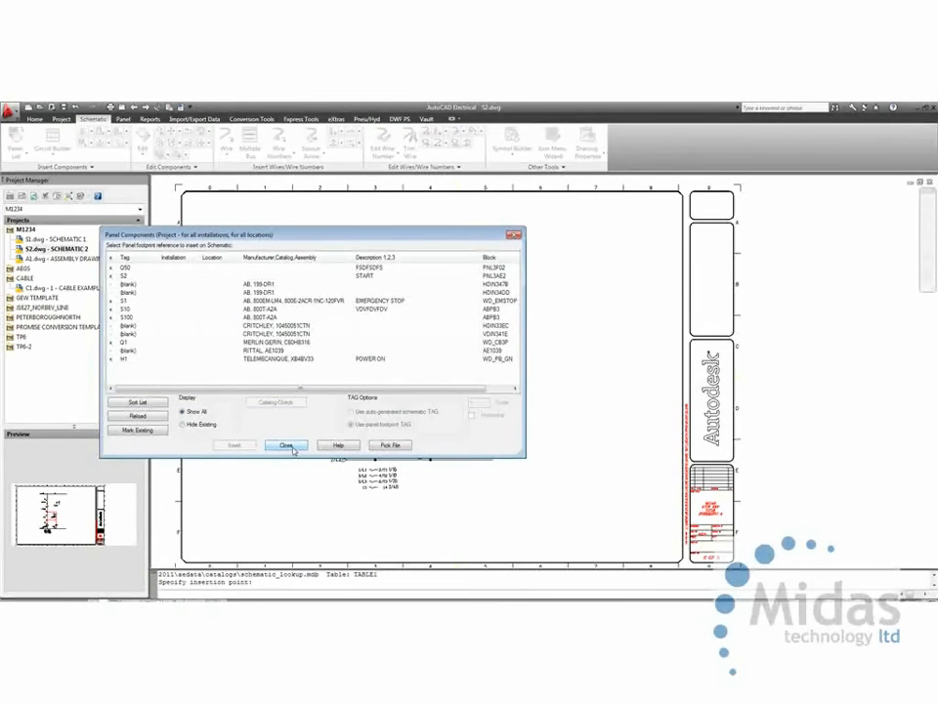
click(285, 446)
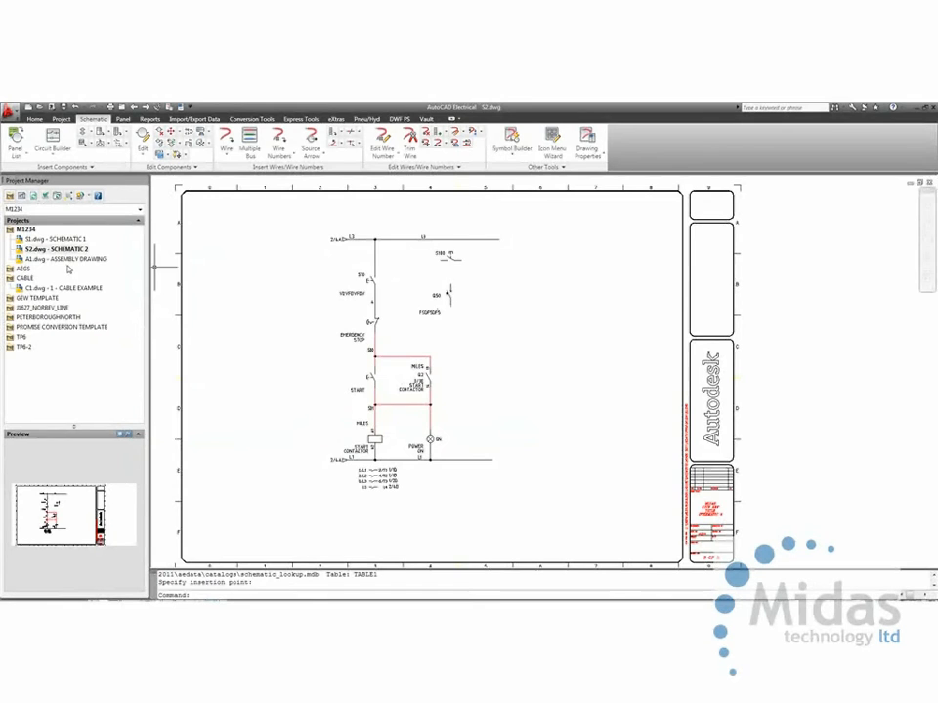
Step: Return to the assembly drawing and examine the S100 push button footprint beside the emergency stop
double_click(61, 259)
scroll(396, 374, up, 6)
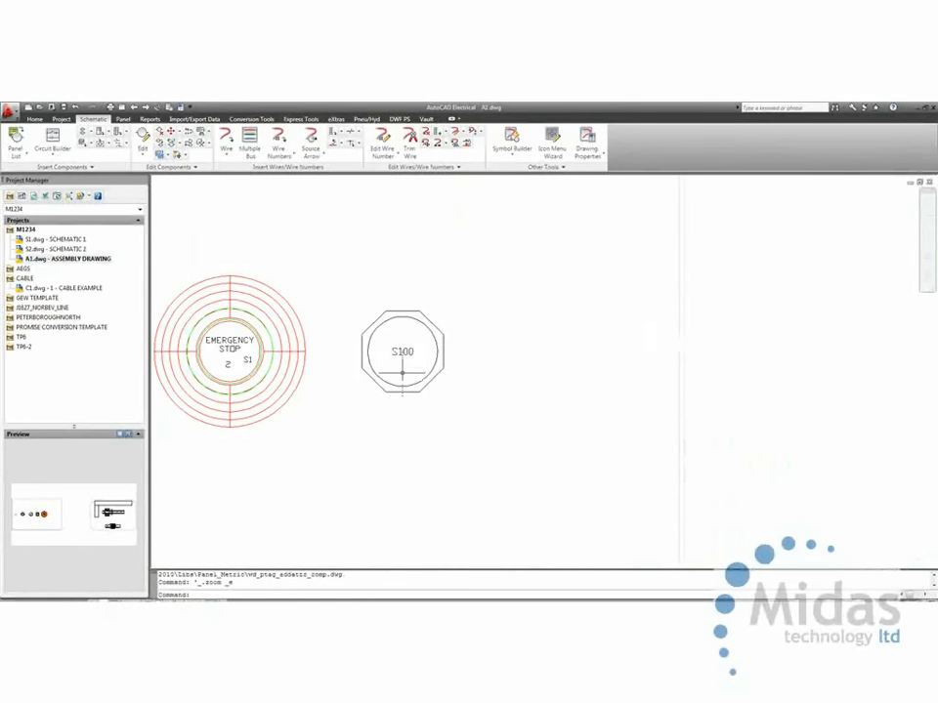
scroll(478, 427, down, 2)
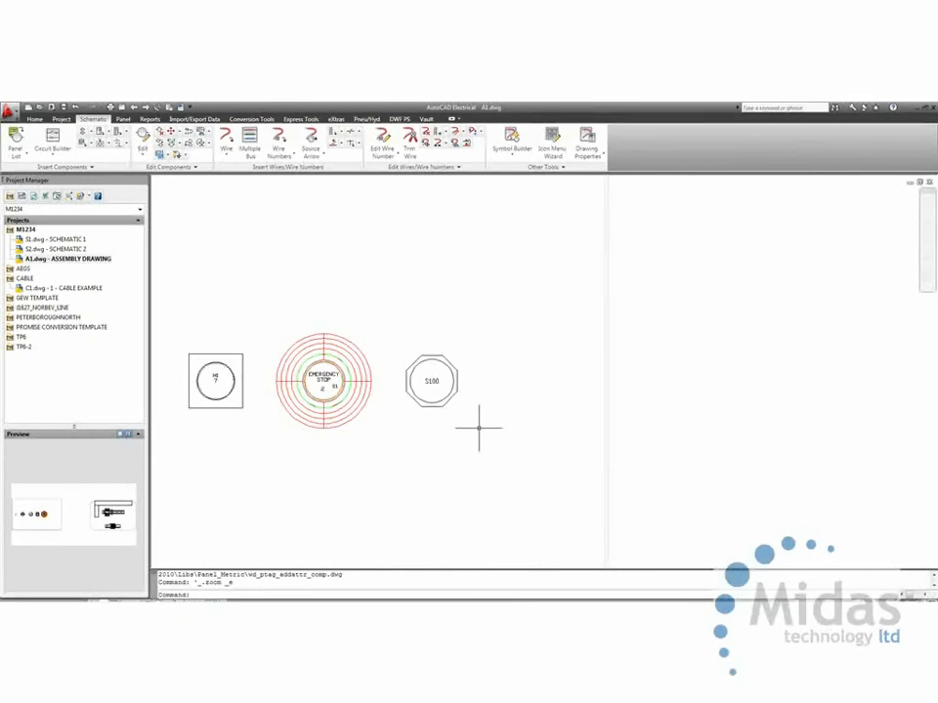
middle_click(477, 427)
middle_click(478, 426)
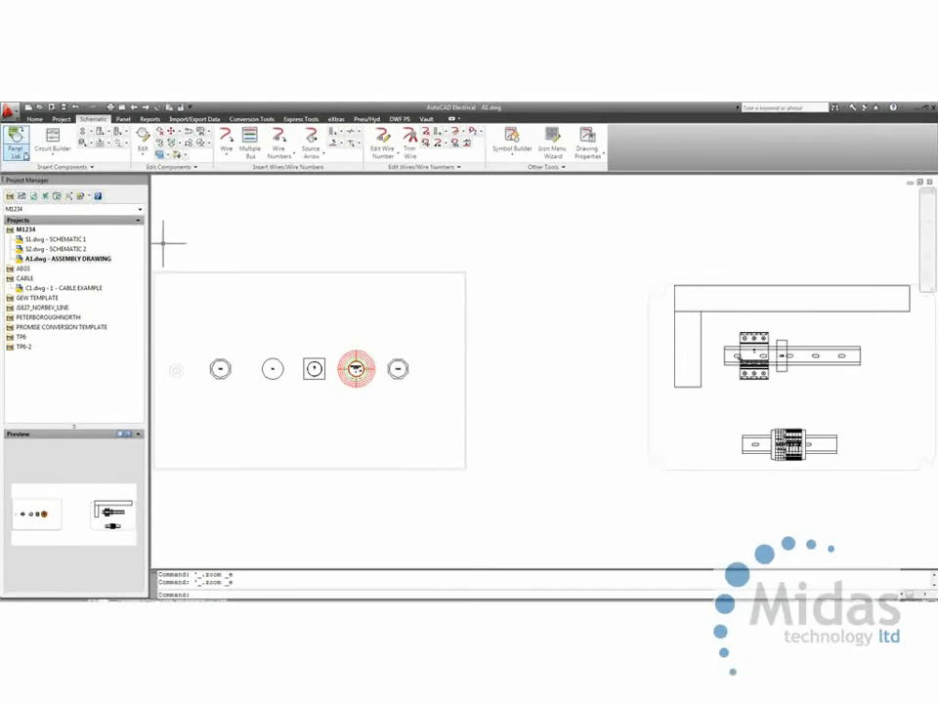
Step: Start inserting panel footprints from an equipment list, with *.xls as the spreadsheet file type
click(16, 153)
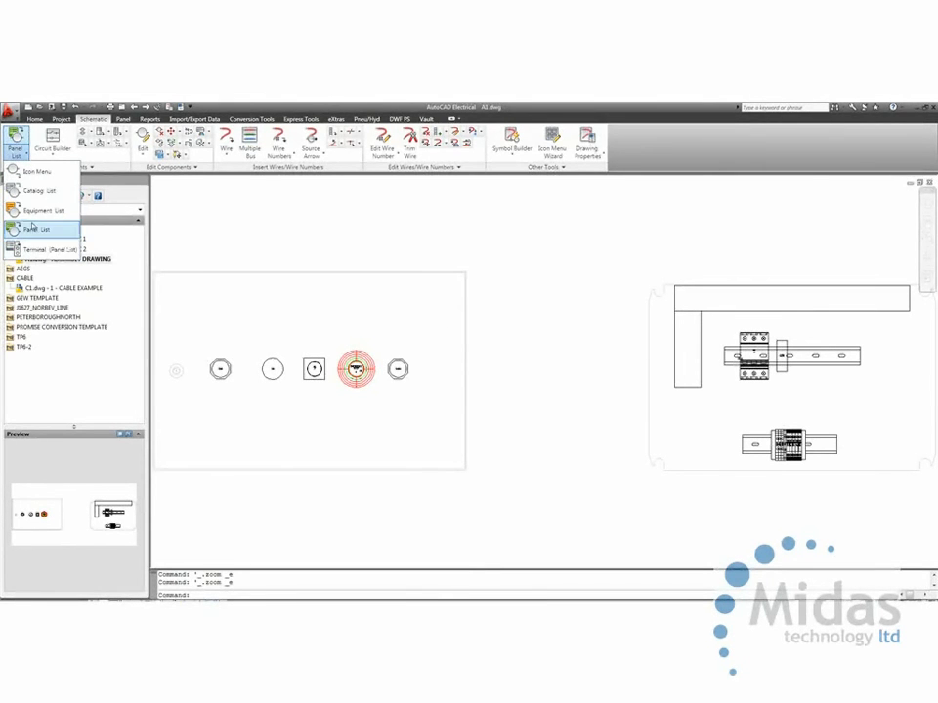
click(117, 120)
click(17, 151)
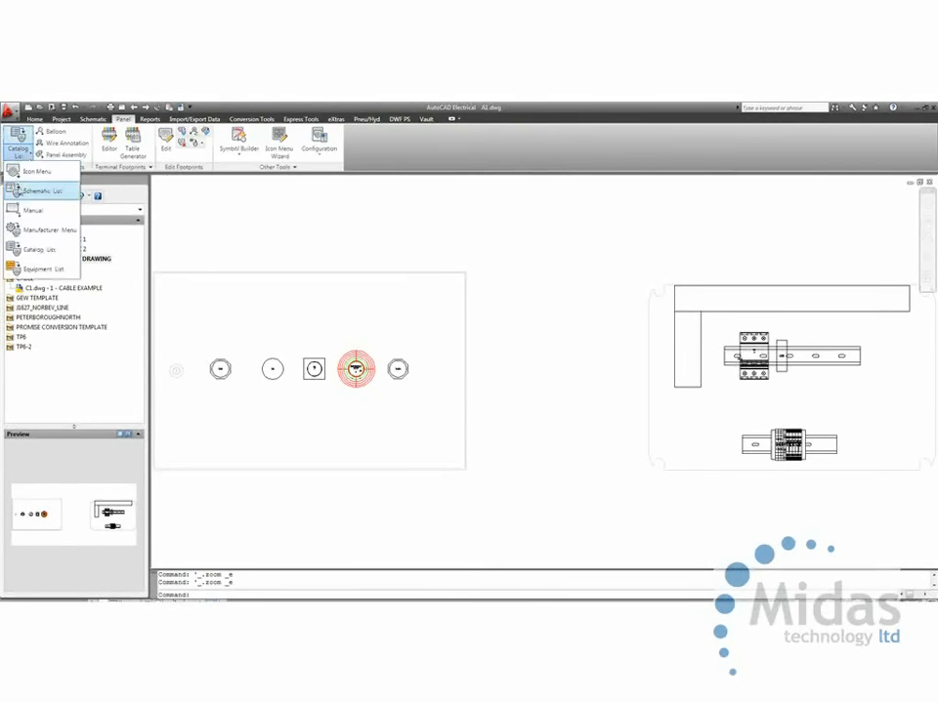
click(41, 268)
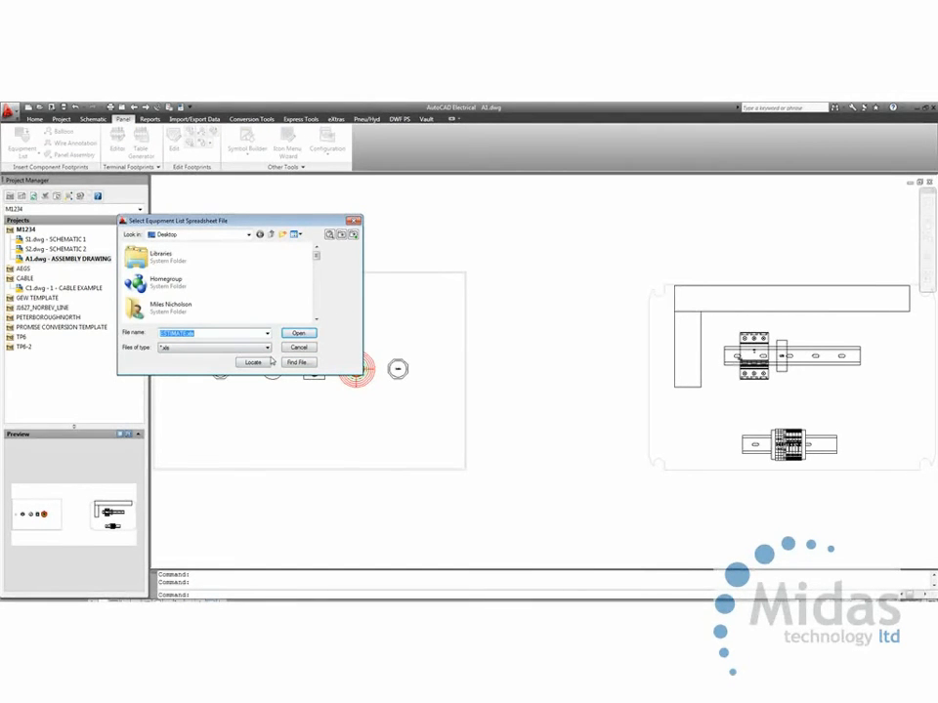
click(264, 347)
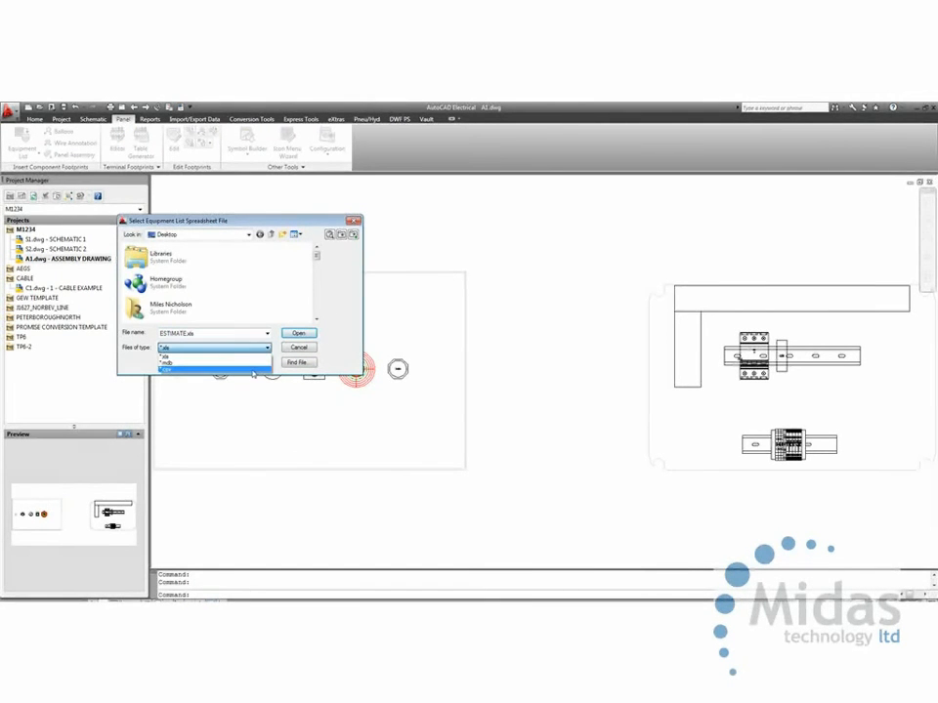
click(249, 355)
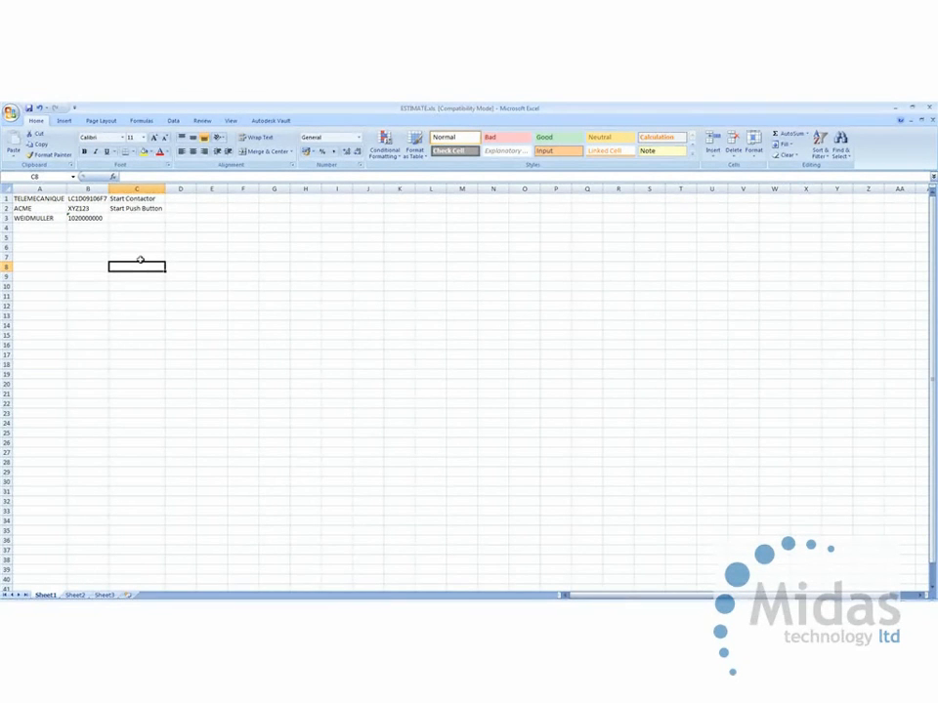
Step: Examine the manufacturer, catalog and description entries of ESTIMATE.xls in Excel, close the workbook and return to AutoCAD Electrical
click(133, 200)
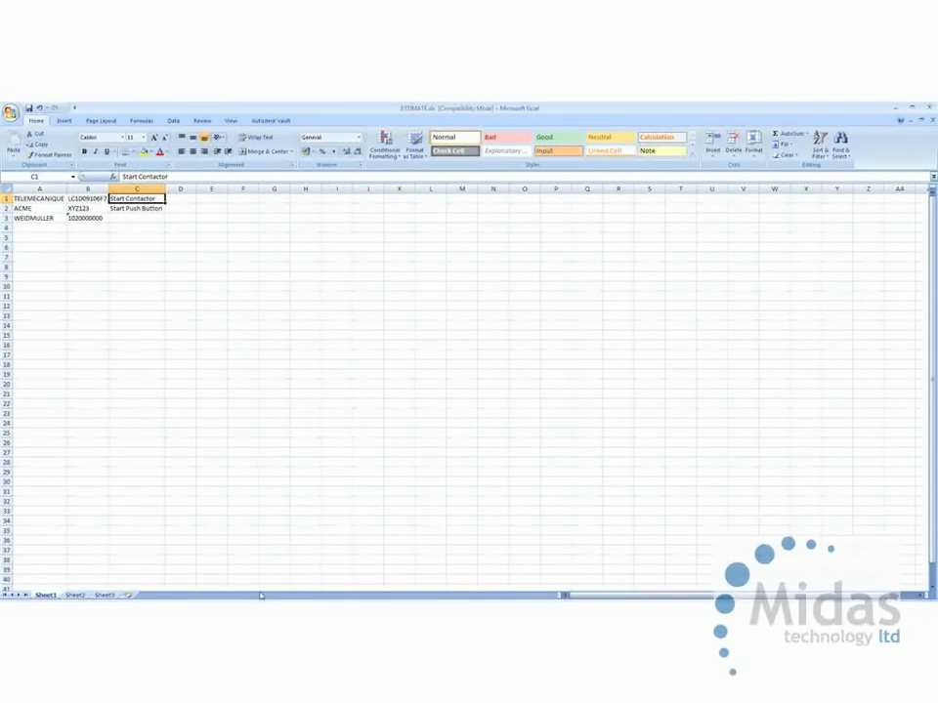
key(ctrl+w)
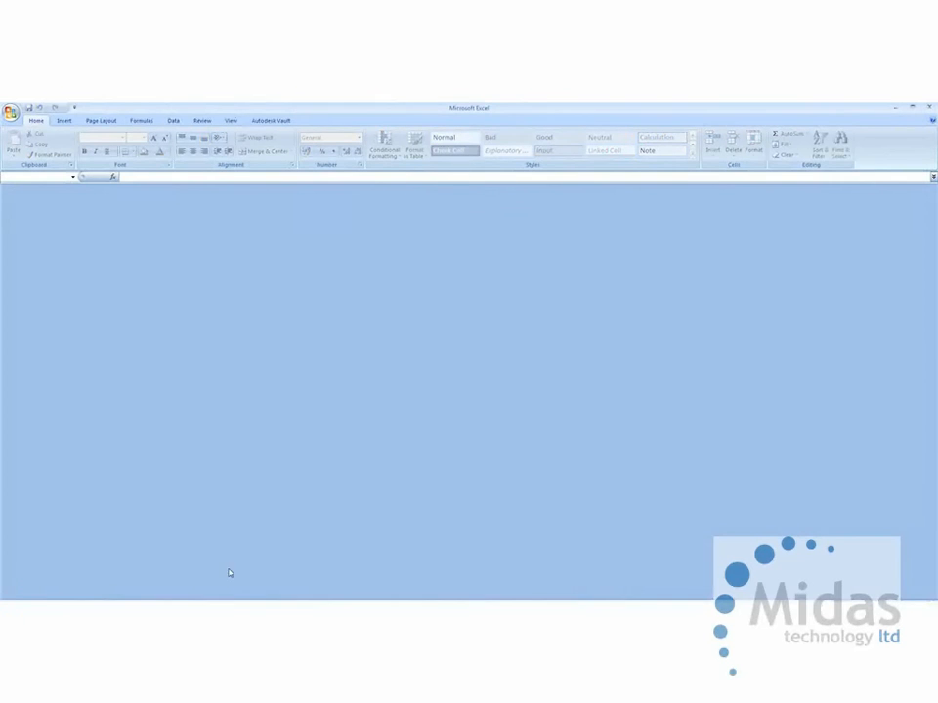
mouse_move(194, 611)
click(197, 586)
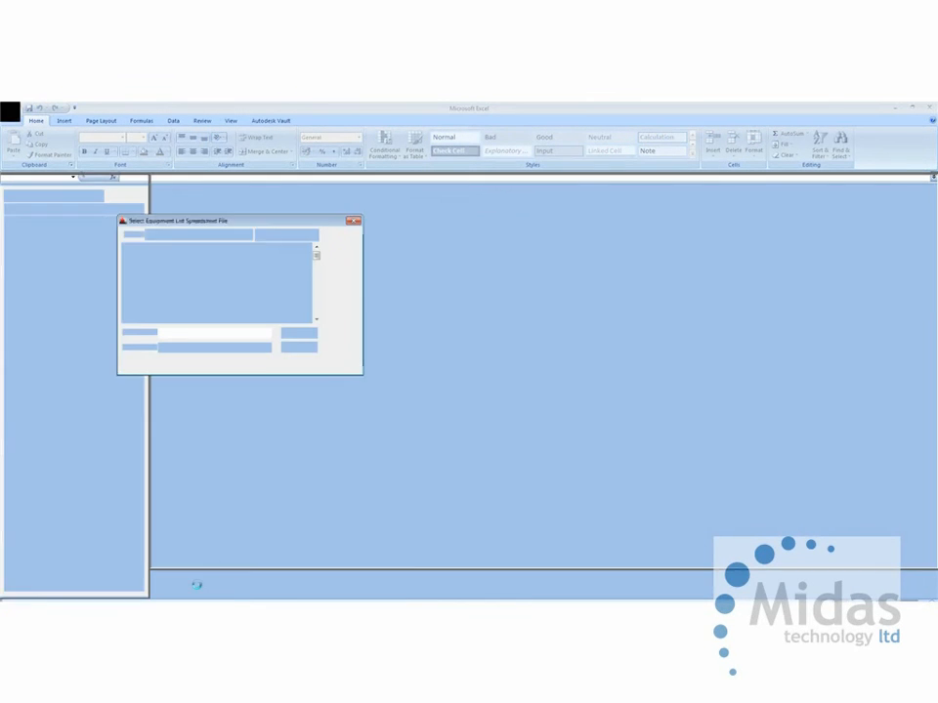
Step: Load ESTIMATE.xls with default settings and assign column 1 to Manufacturer, column 2 to Catalog and column 3 to Description 1
click(298, 333)
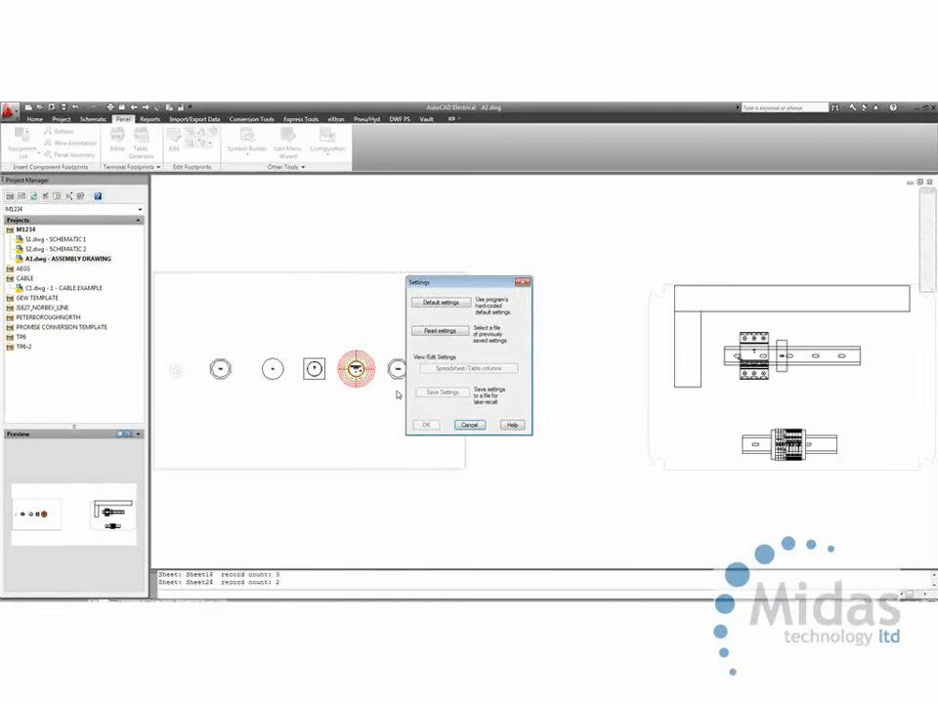
click(436, 305)
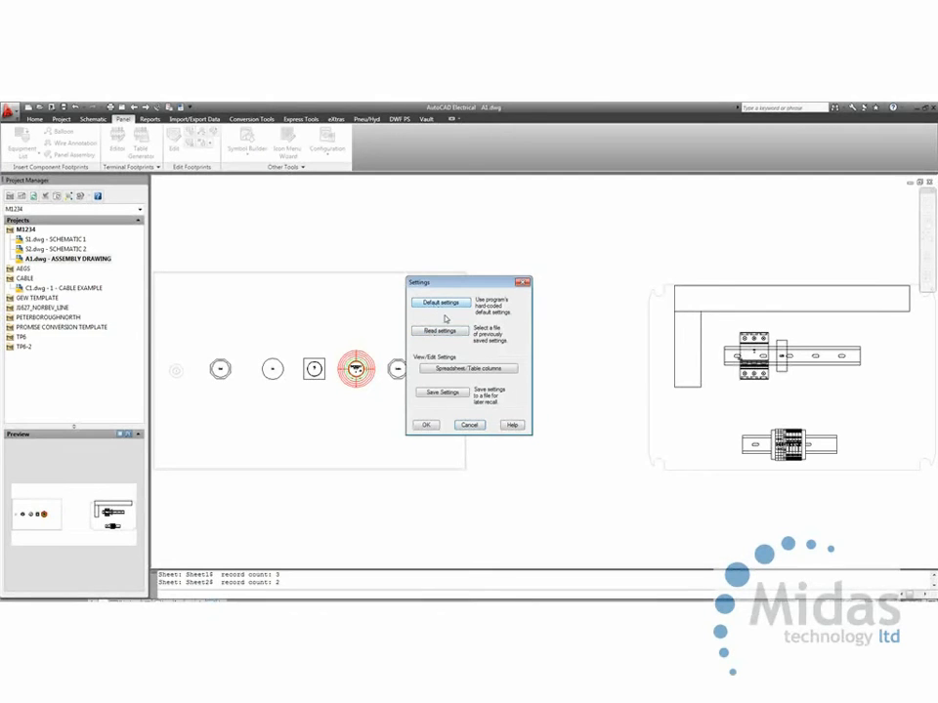
click(457, 368)
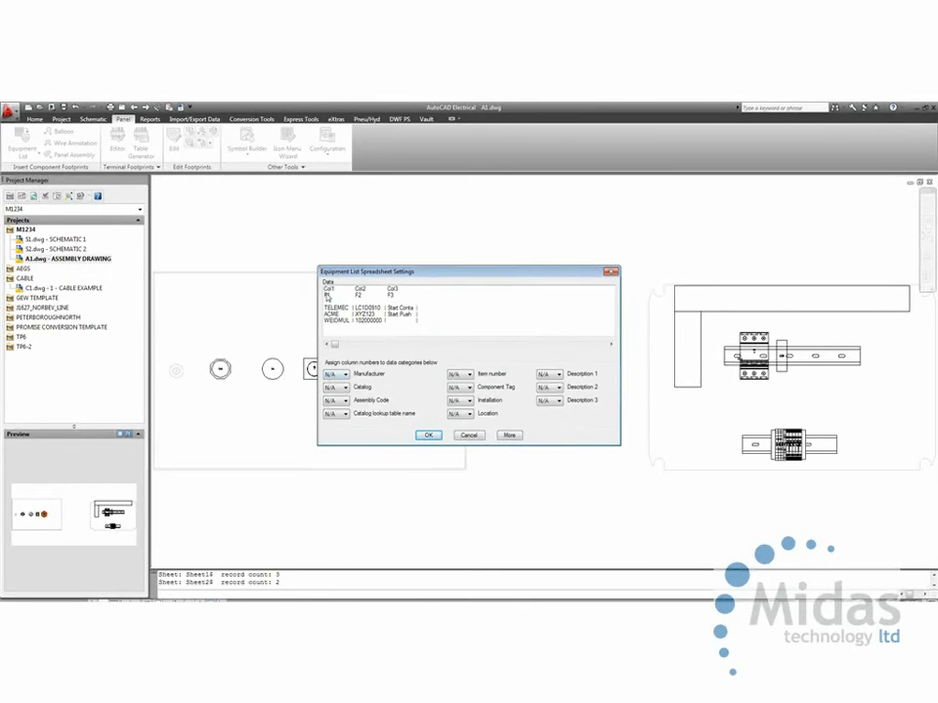
click(337, 374)
click(344, 387)
click(344, 388)
click(337, 408)
click(550, 374)
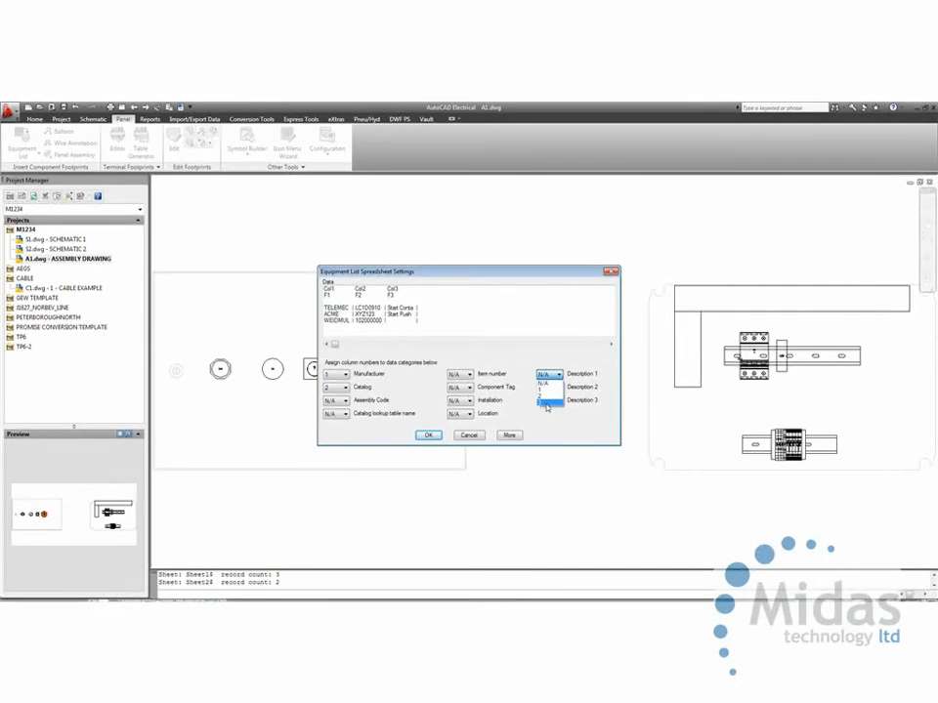
click(547, 401)
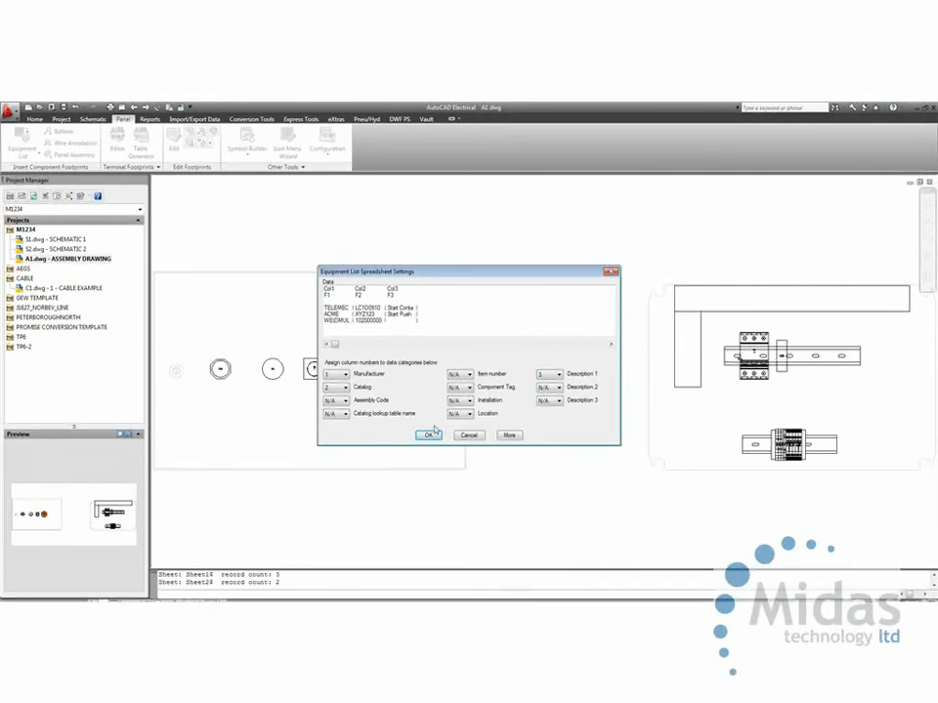
click(428, 437)
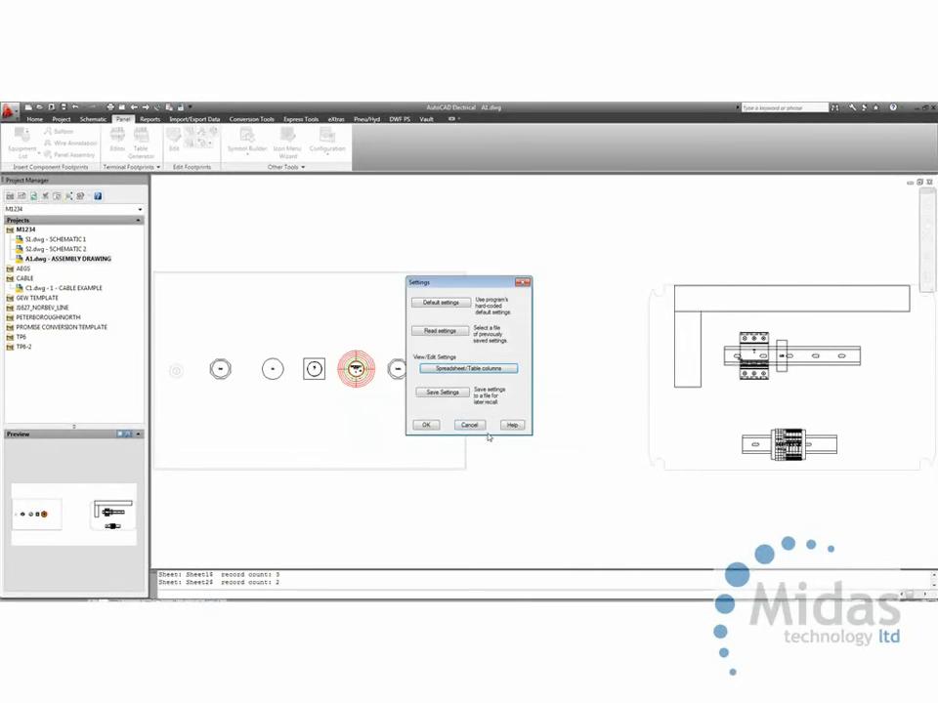
click(444, 394)
click(250, 238)
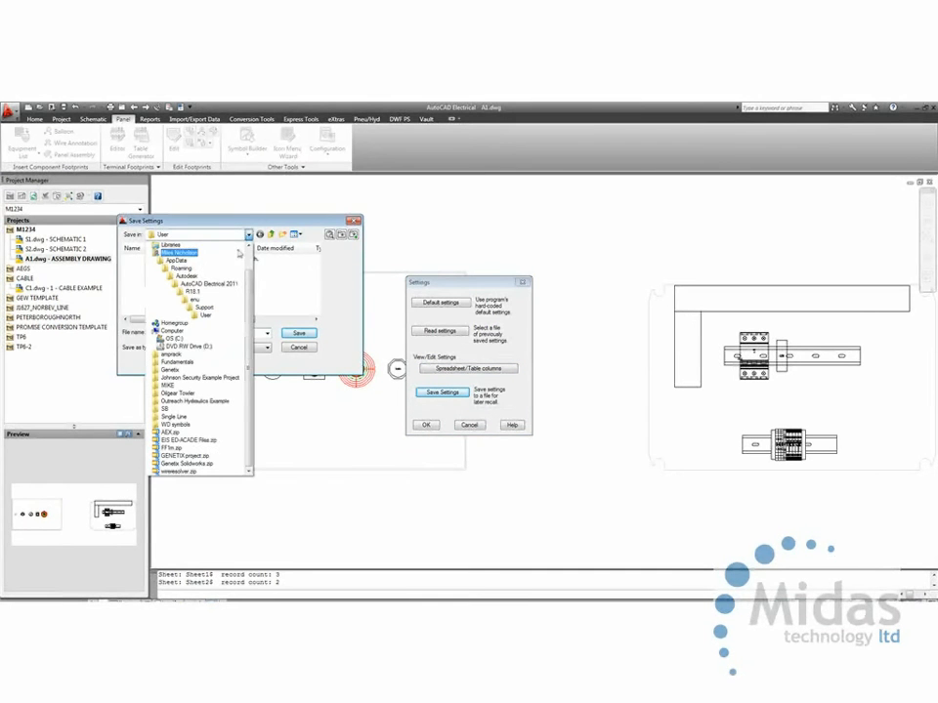
scroll(225, 273, up, 3)
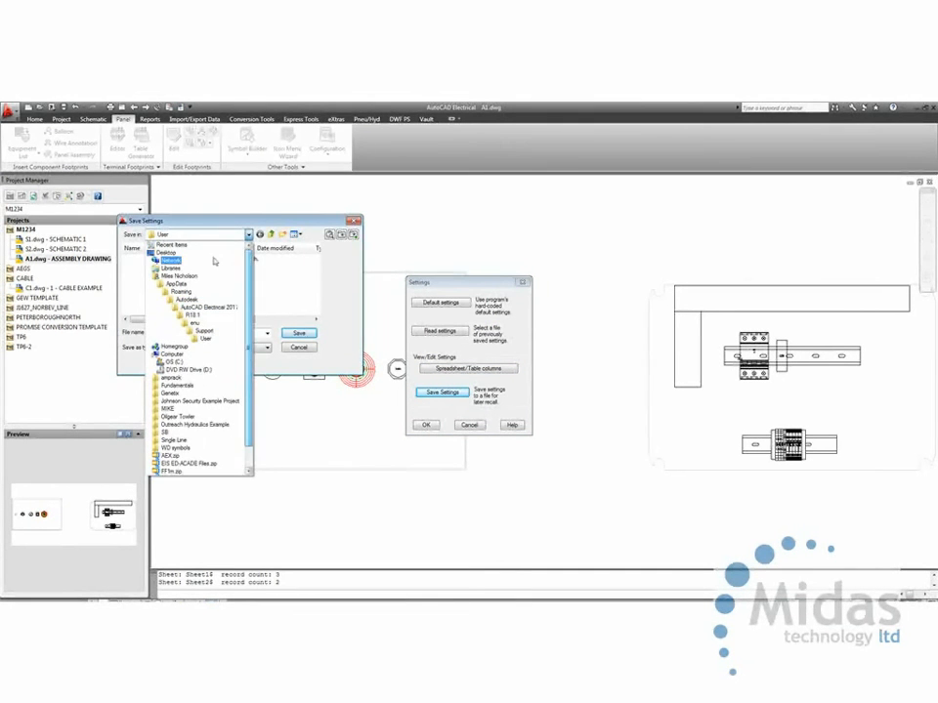
click(168, 244)
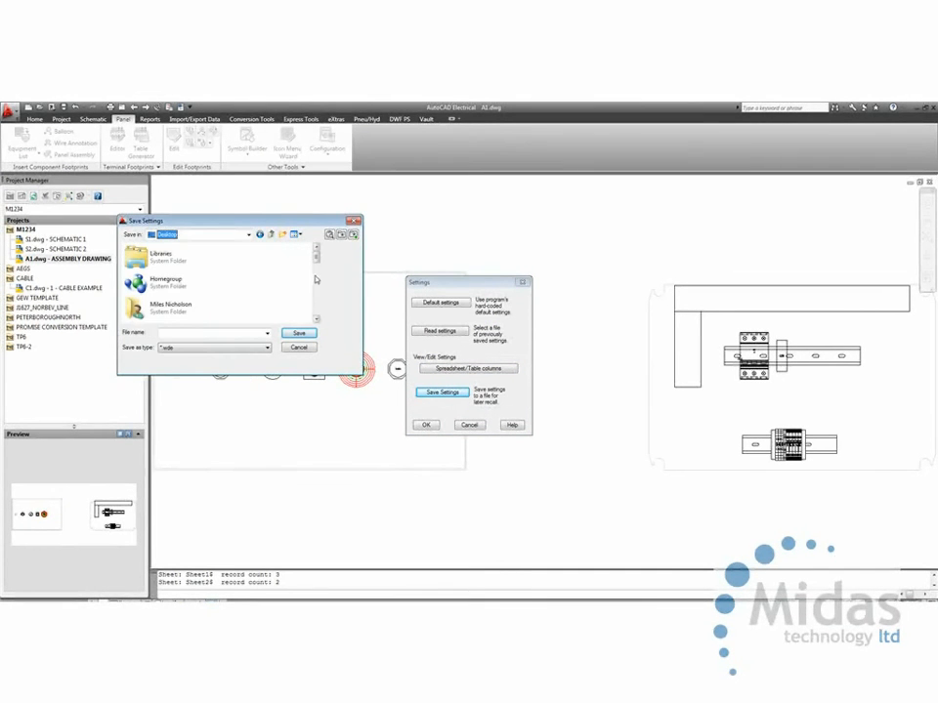
drag(316, 254, 325, 317)
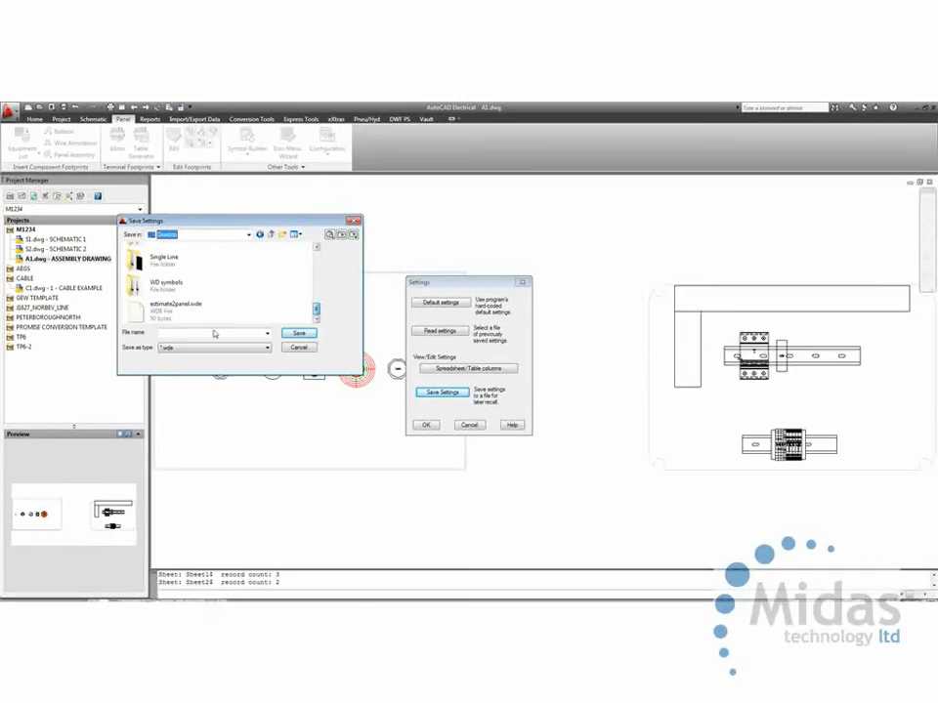
click(297, 348)
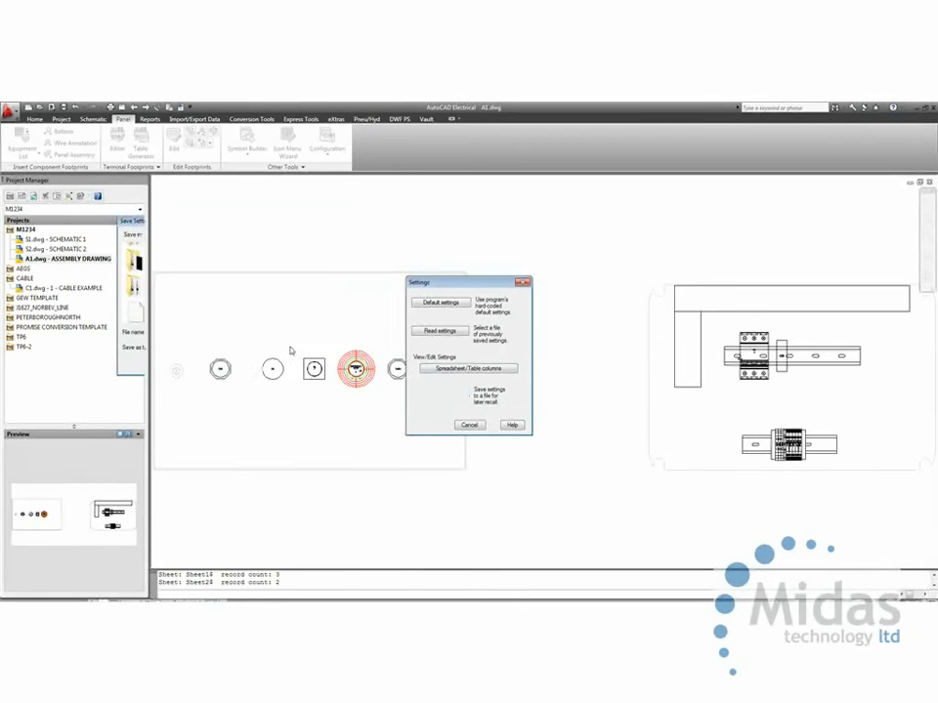
Step: Read the saved settings file estimate2panel.wde from the Desktop, check its column assignments and accept them for the equipment list
click(450, 332)
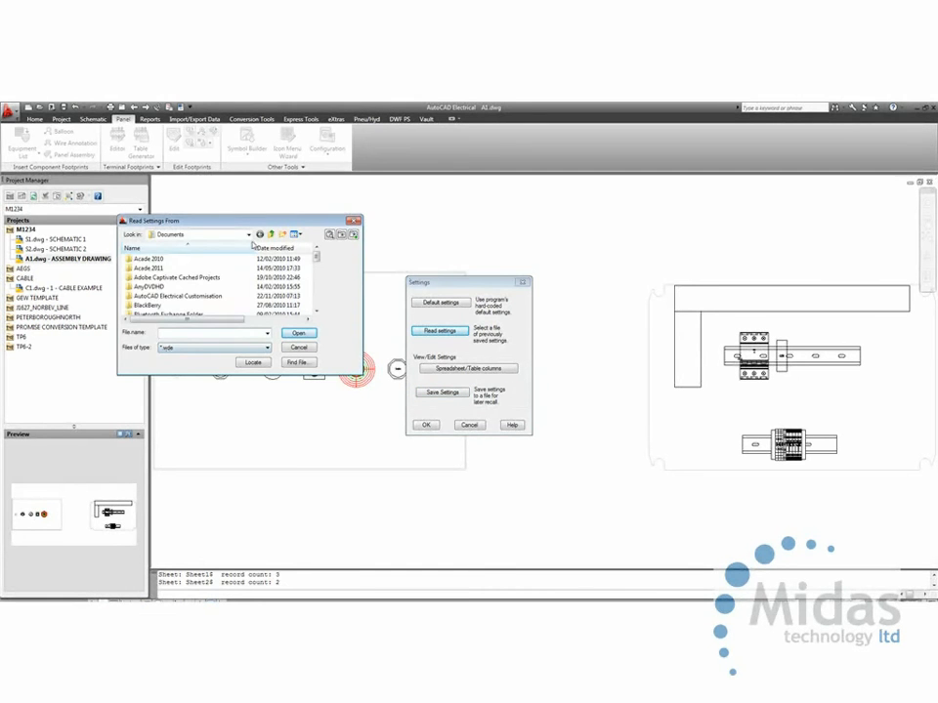
click(248, 234)
click(161, 199)
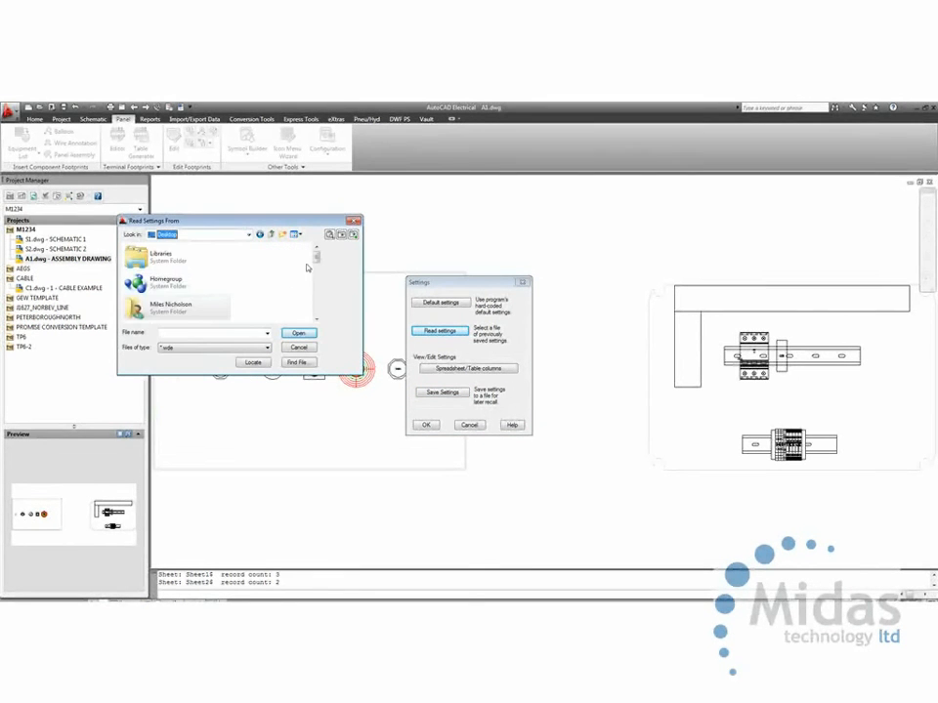
scroll(185, 284, down, 5)
click(188, 309)
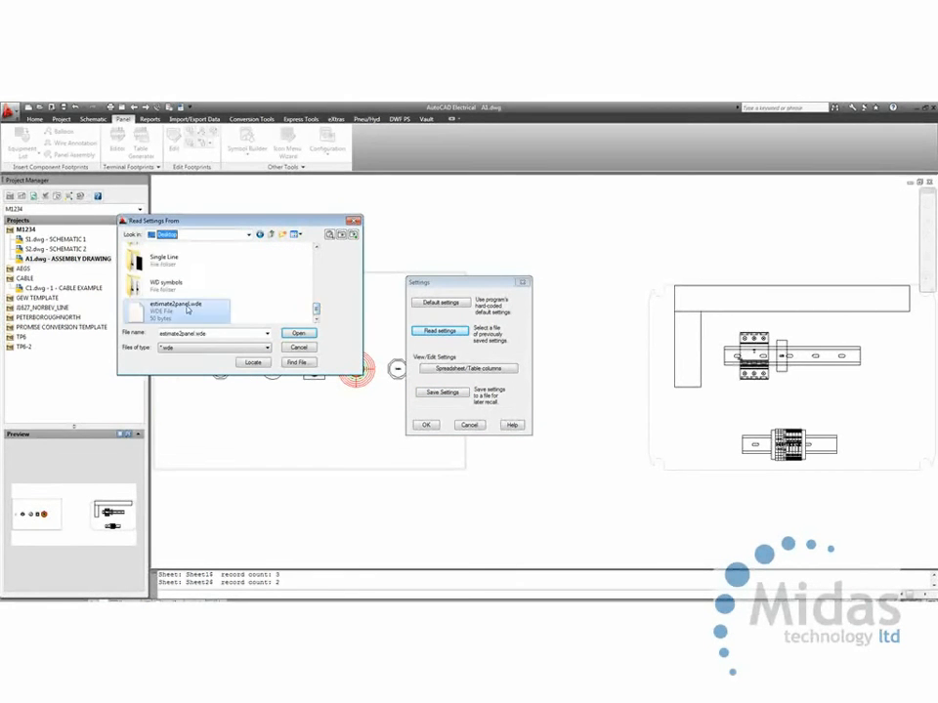
click(298, 334)
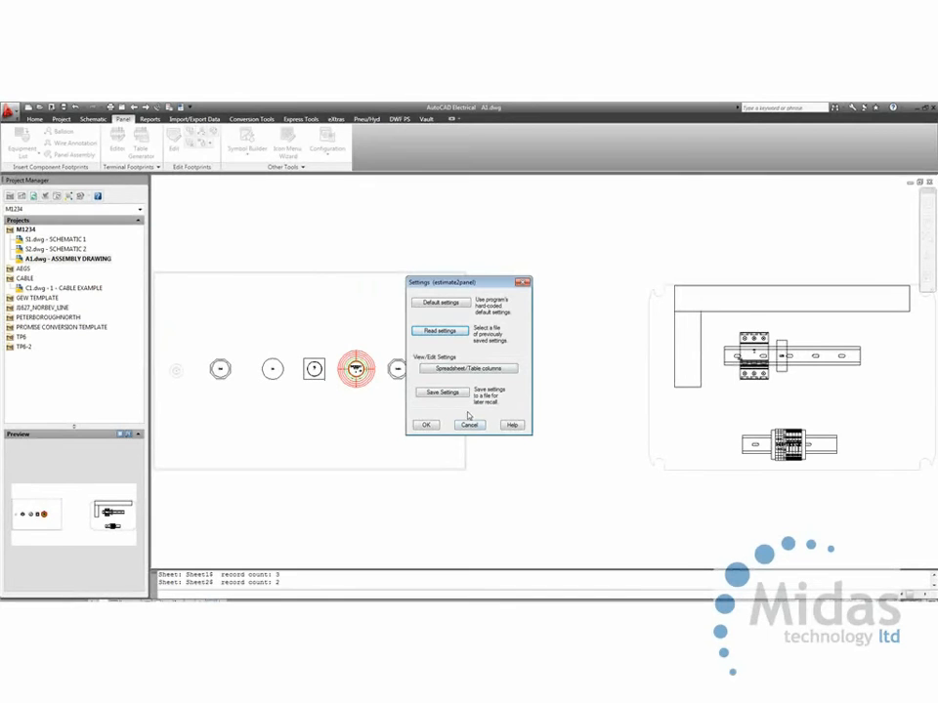
click(457, 371)
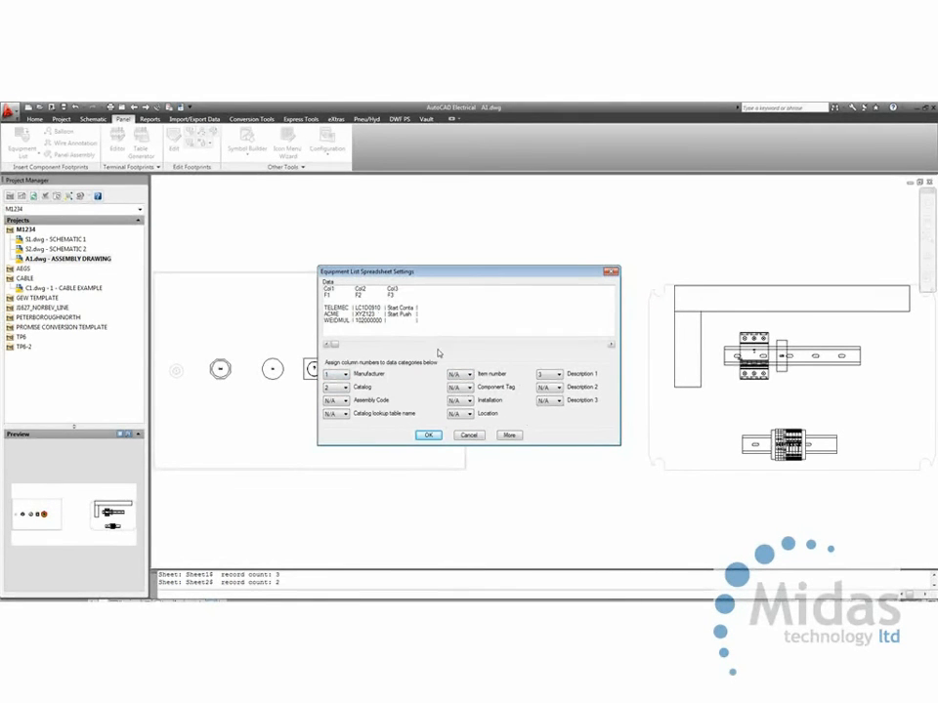
click(427, 435)
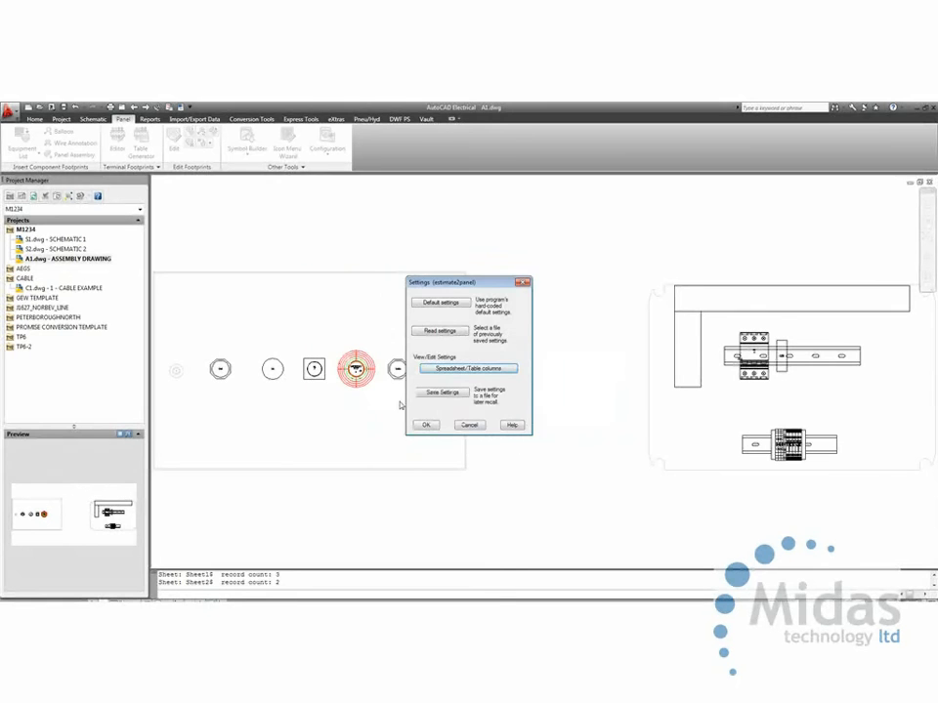
click(428, 425)
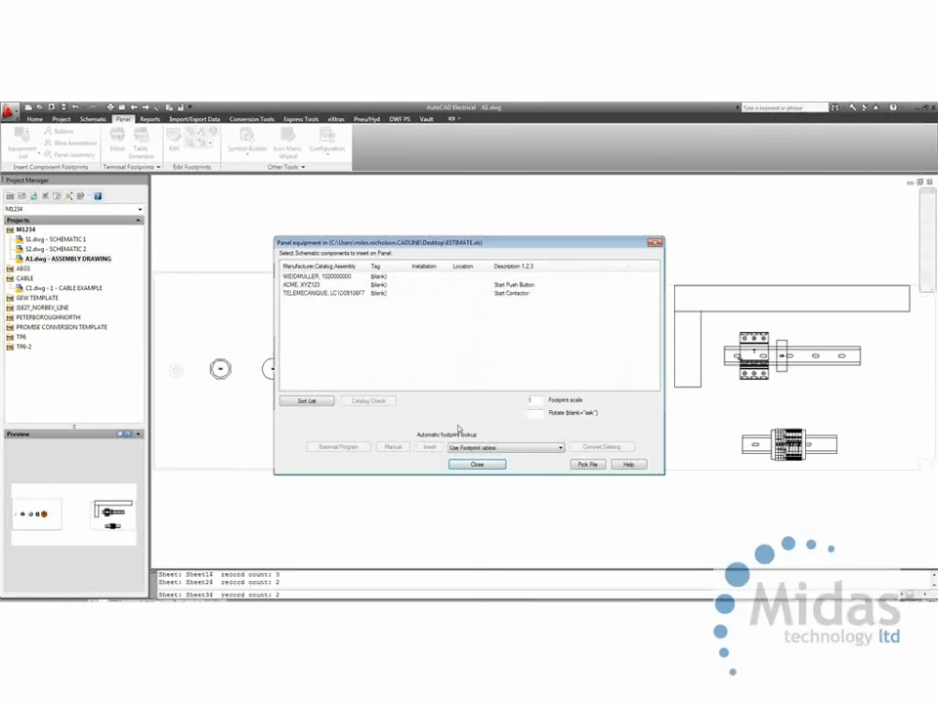
Step: Insert the TELEMECANIQUE LC1D09106F7 start contactor footprint on the upper DIN rail, beside the Q50 breaker
click(357, 295)
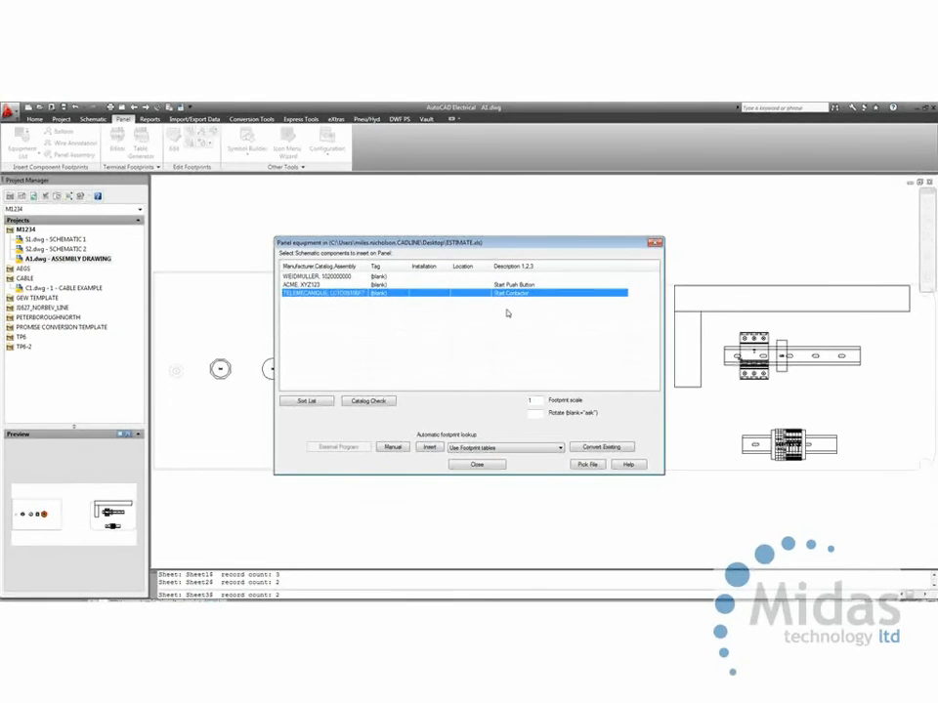
click(429, 446)
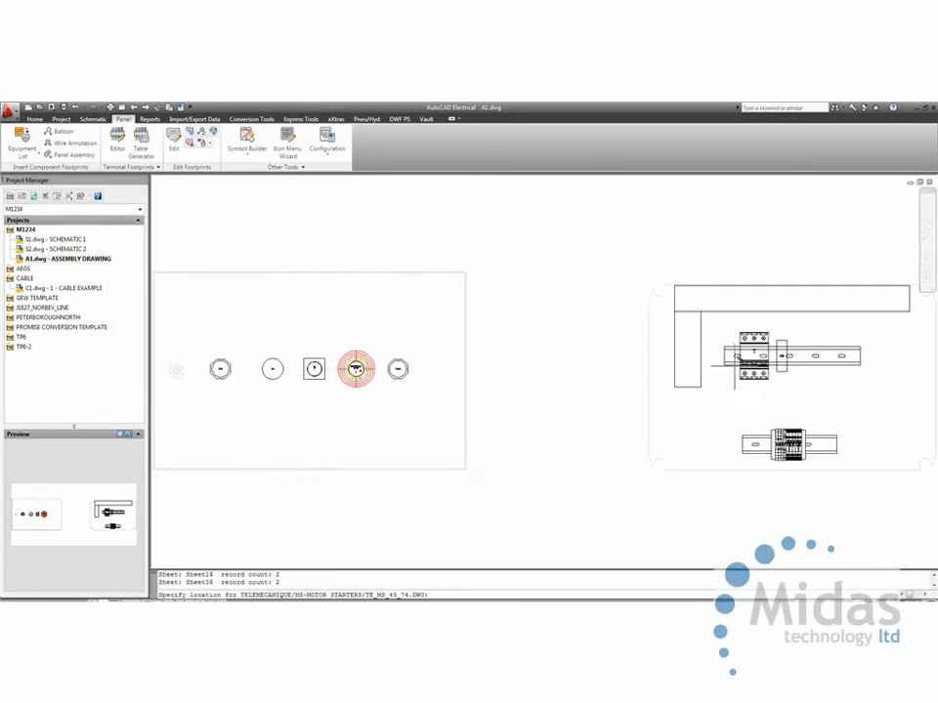
mouse_move(775, 371)
middle_down()
mouse_move(516, 374)
mouse_move(457, 383)
middle_up()
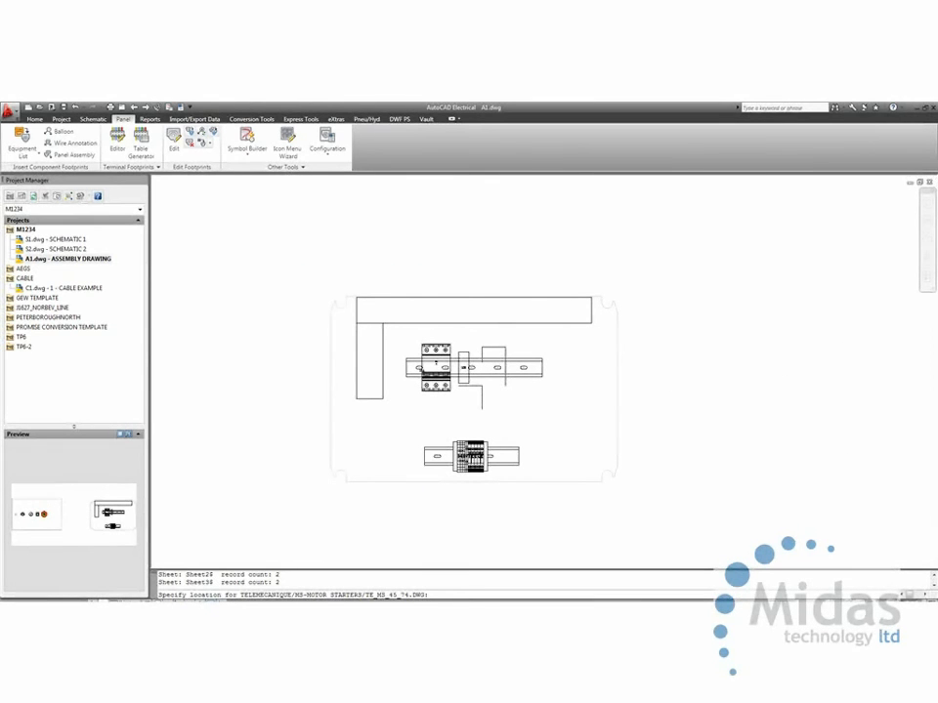
click(537, 386)
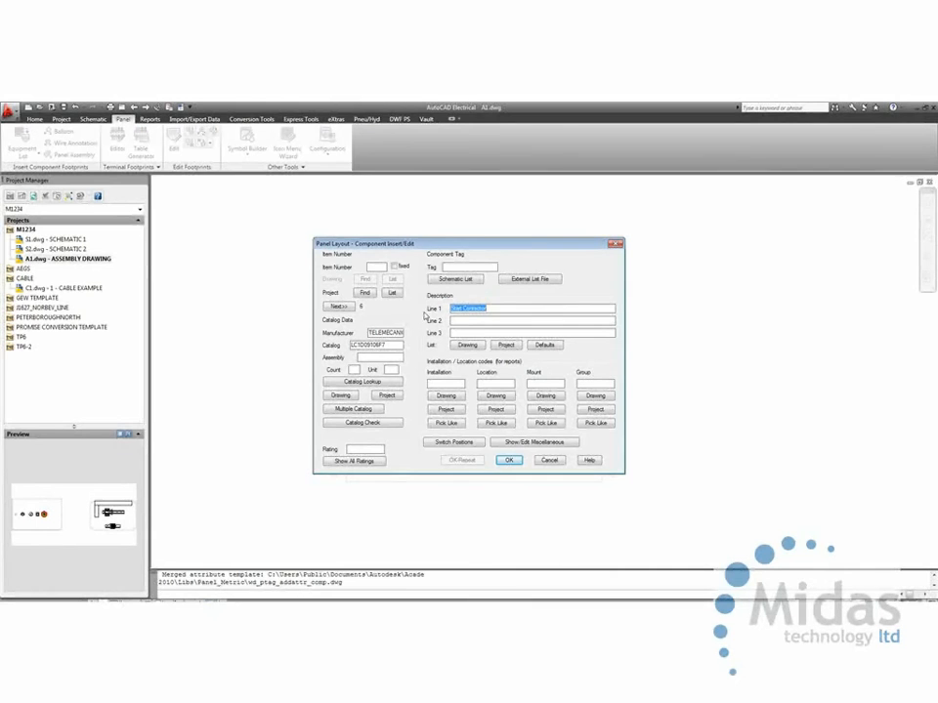
Step: Tag the contactor footprint K1M with the description START CONTACTOR, close the equipment list and check the tag on the rail
click(474, 319)
click(508, 460)
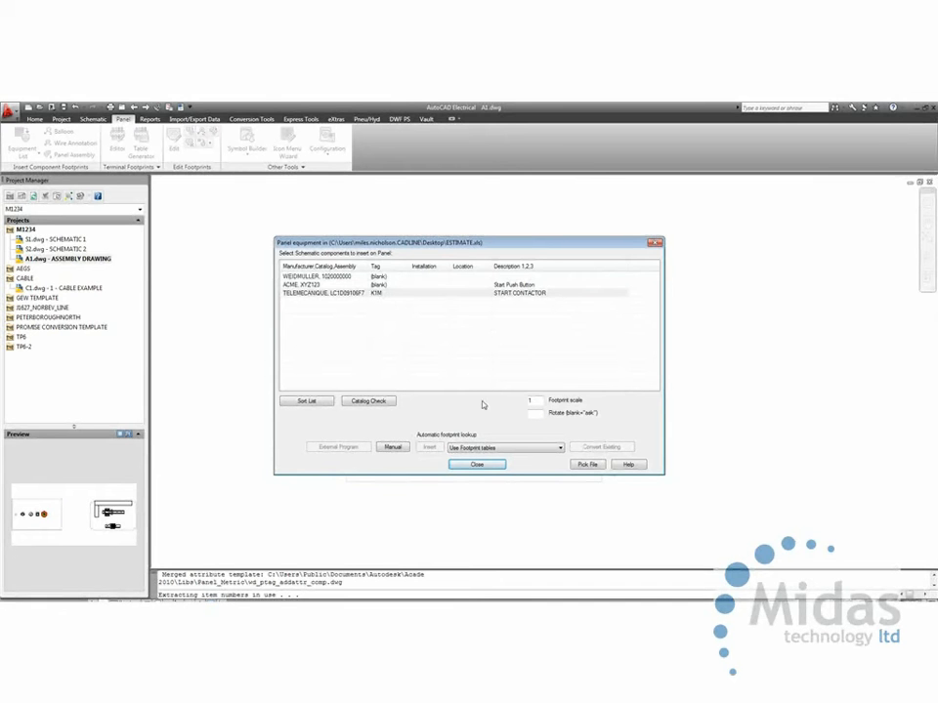
click(476, 465)
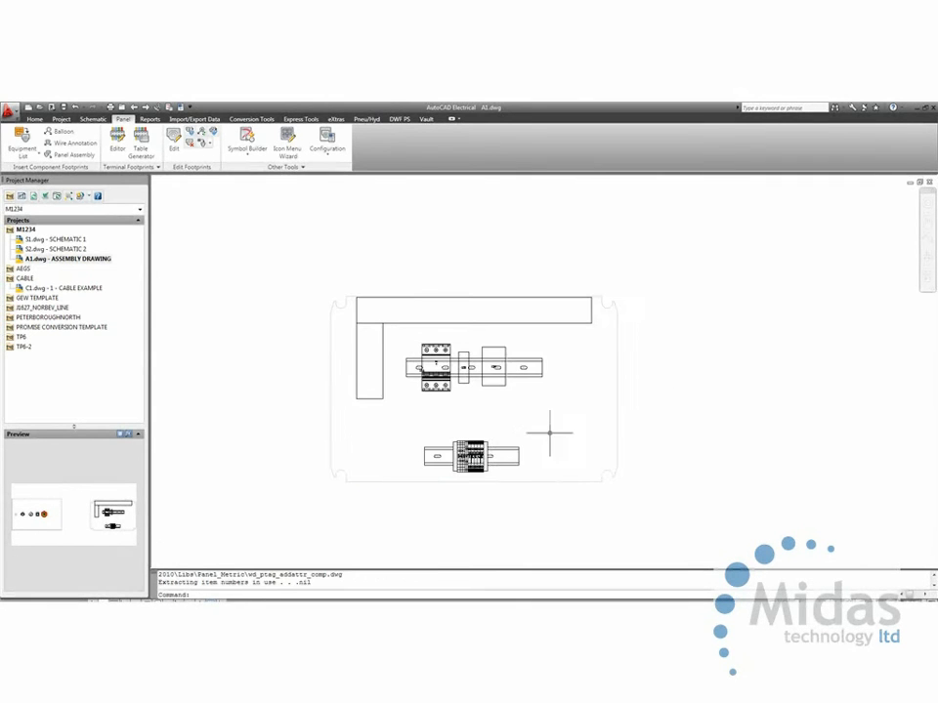
scroll(502, 368, up, 4)
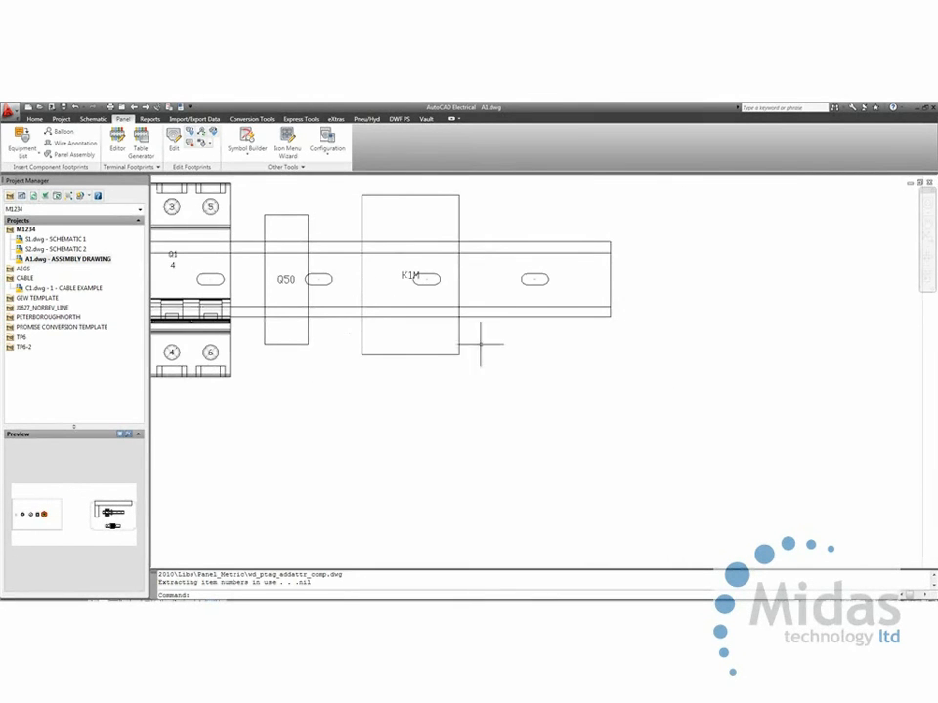
scroll(343, 400, down, 3)
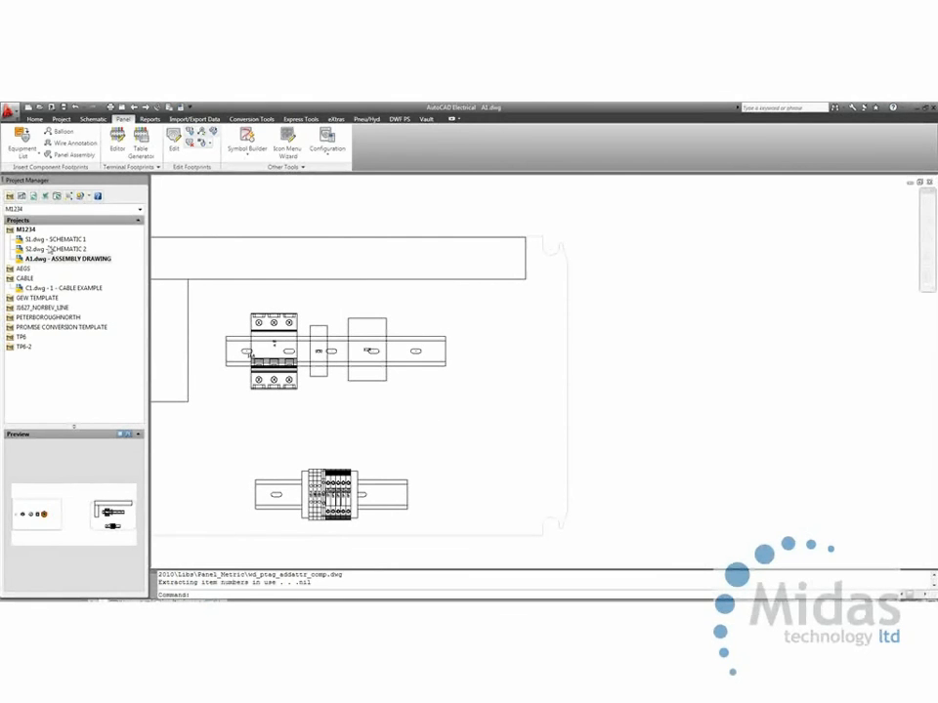
Step: Open the schematic drawing S2.dwg, bring up the list of panel components and reload it for the whole project
double_click(54, 248)
click(93, 118)
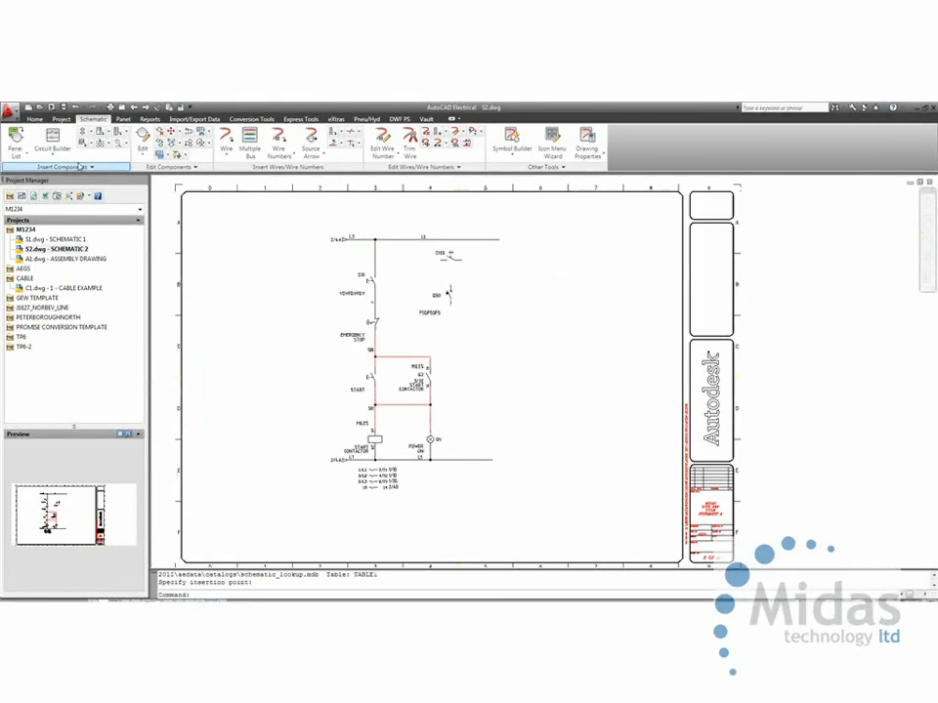
click(17, 137)
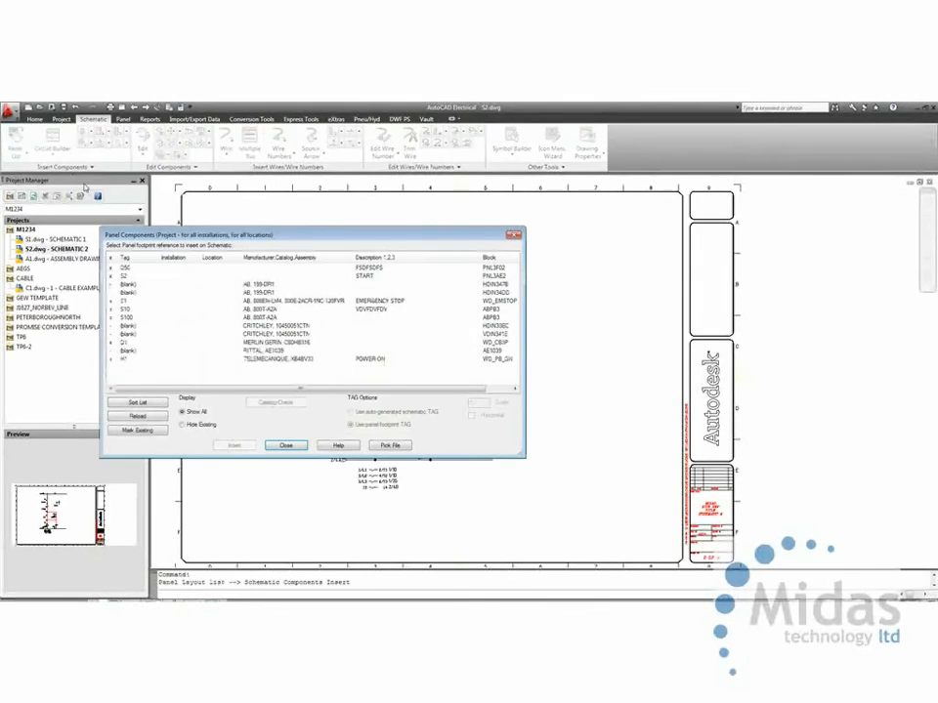
click(137, 416)
key(Return)
key(Return)
key(Return)
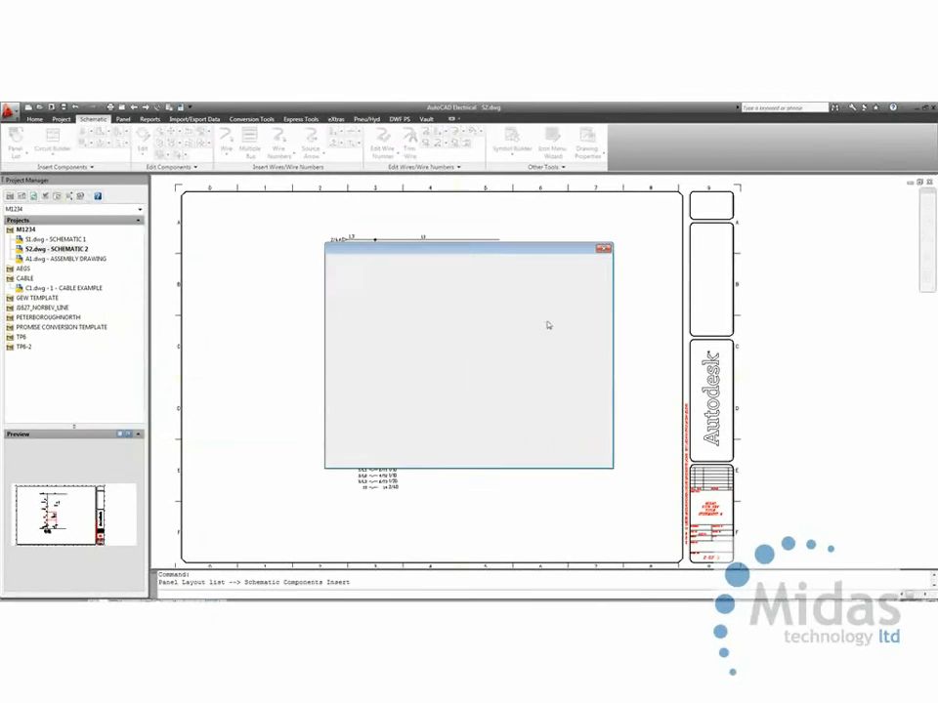
key(Return)
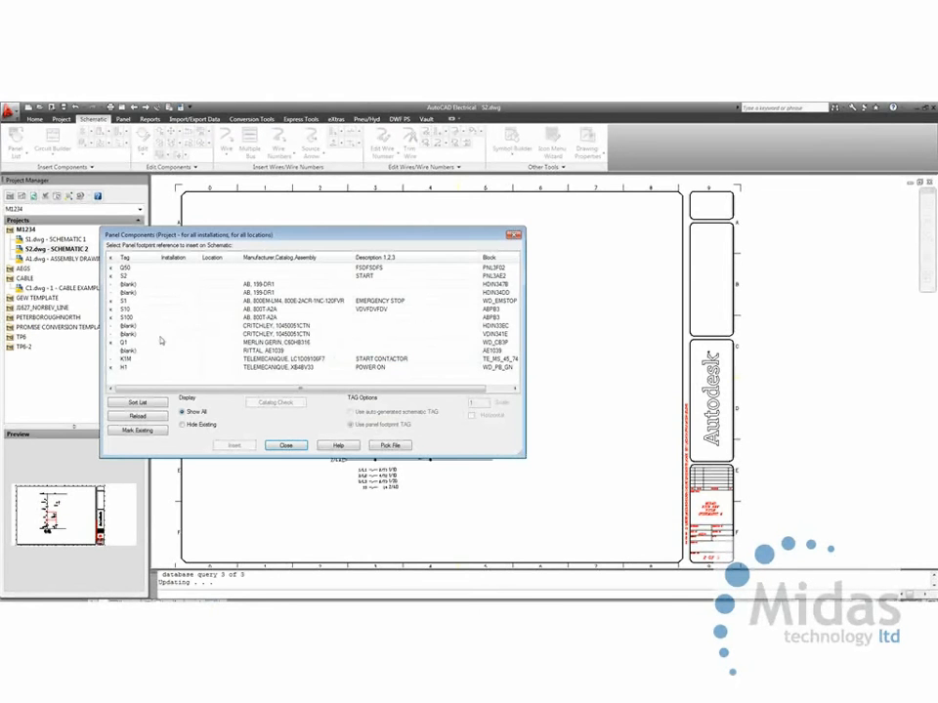
Step: Insert the K1M start contactor from the panel list as schematic block VMS1 beside the Q2 contact, keeping its tag and description
click(125, 359)
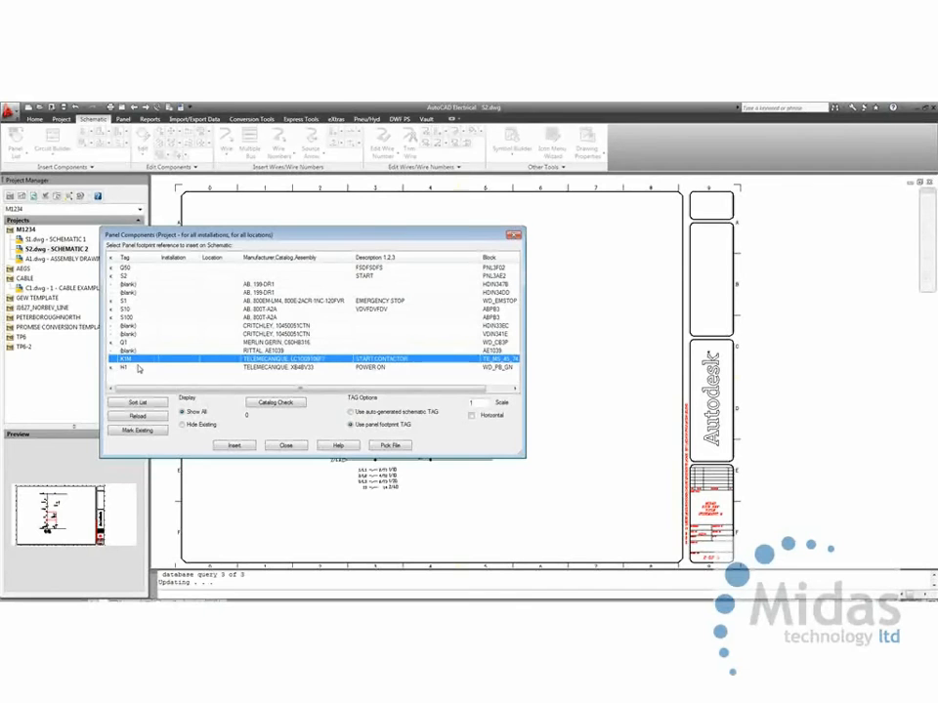
click(236, 447)
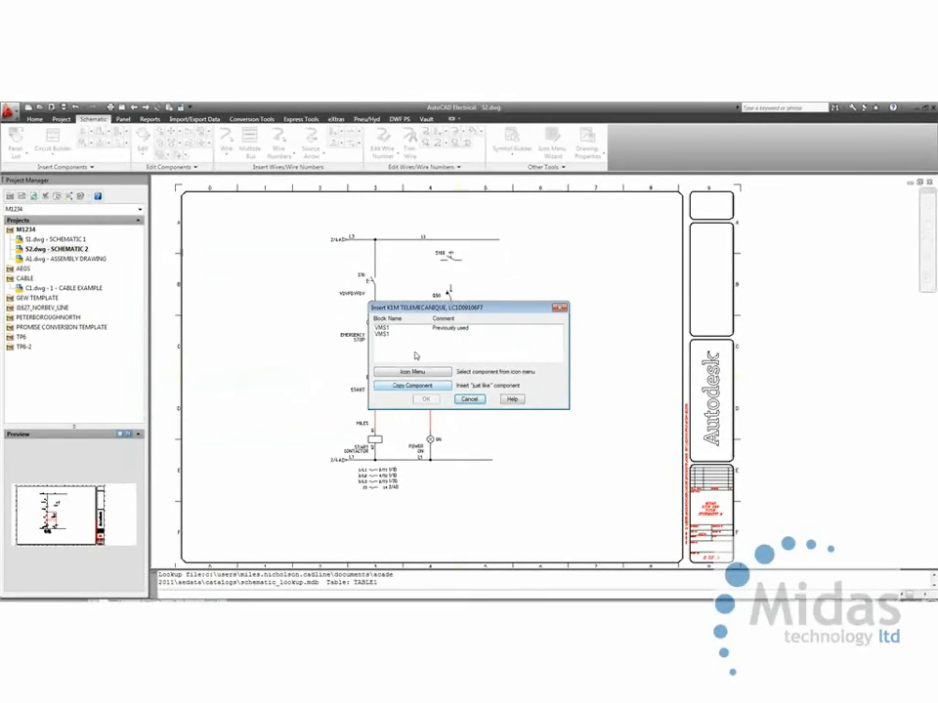
click(384, 335)
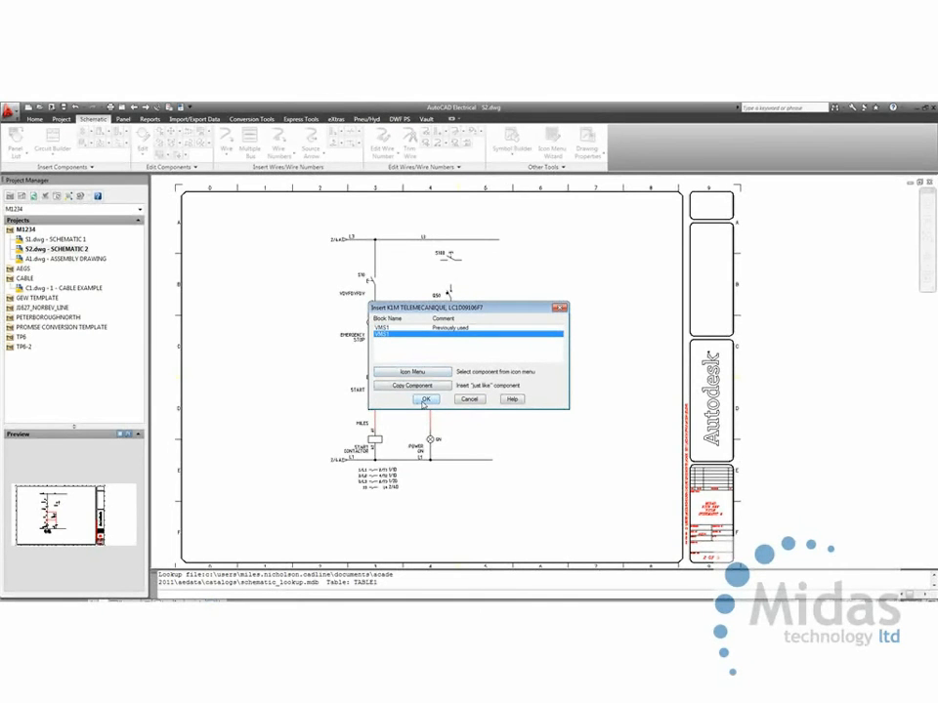
click(424, 403)
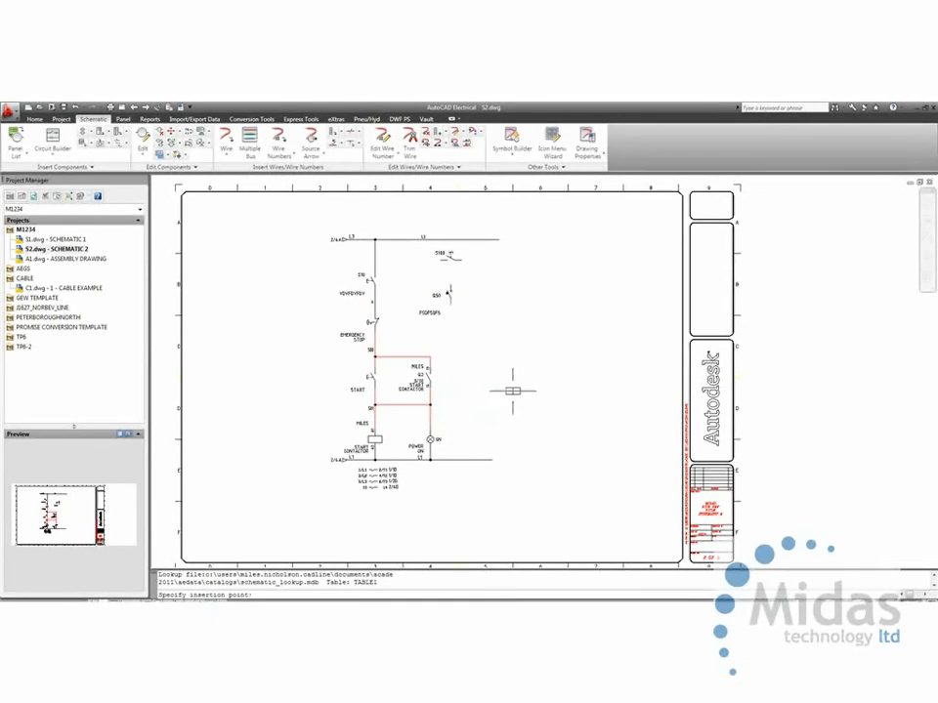
click(502, 366)
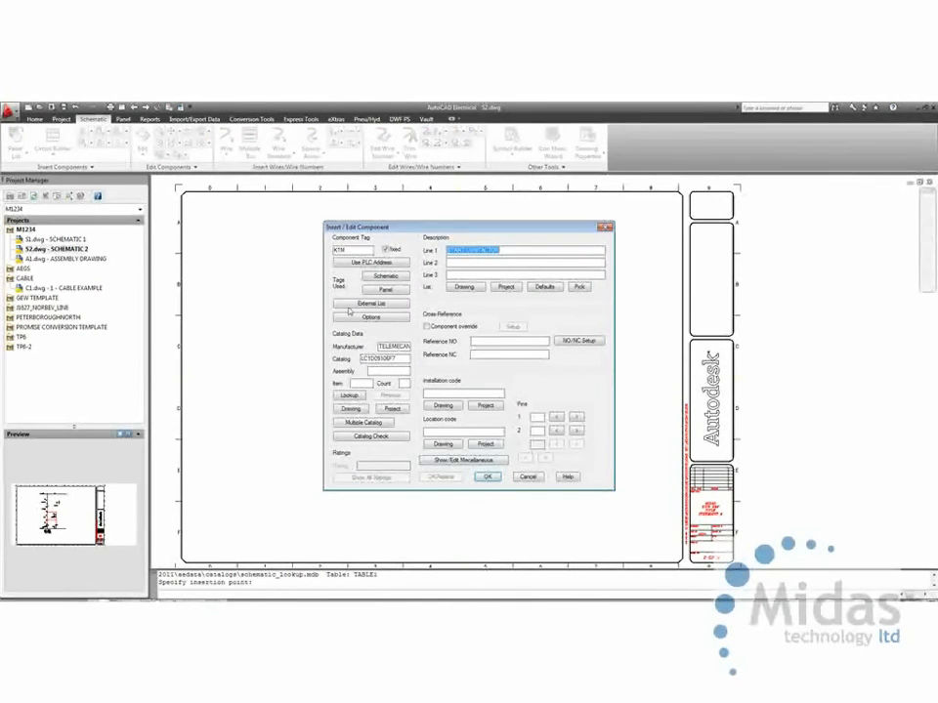
click(488, 476)
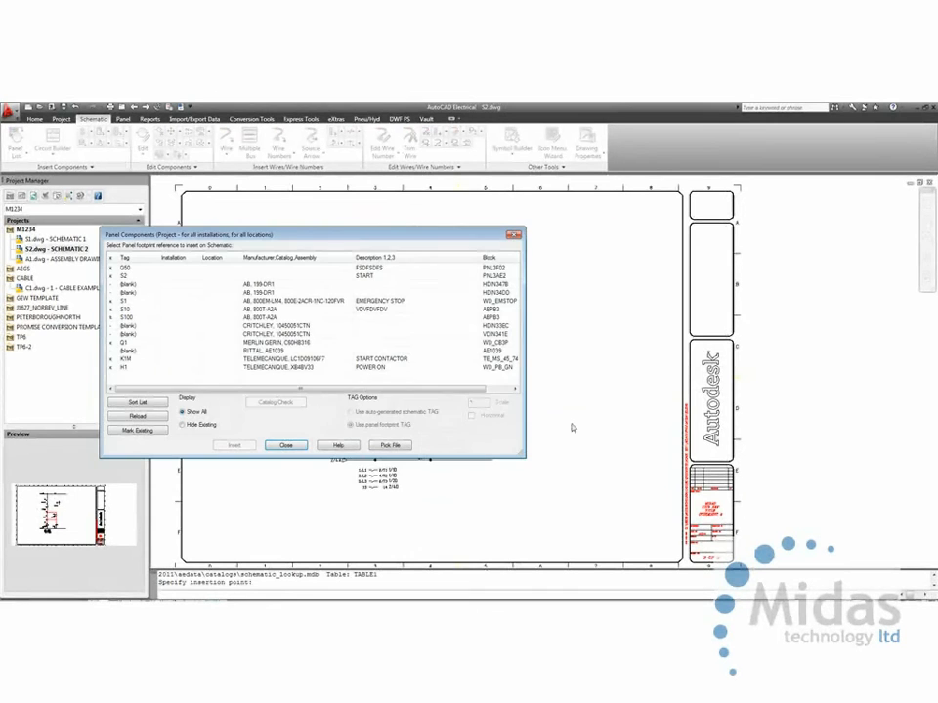
click(288, 447)
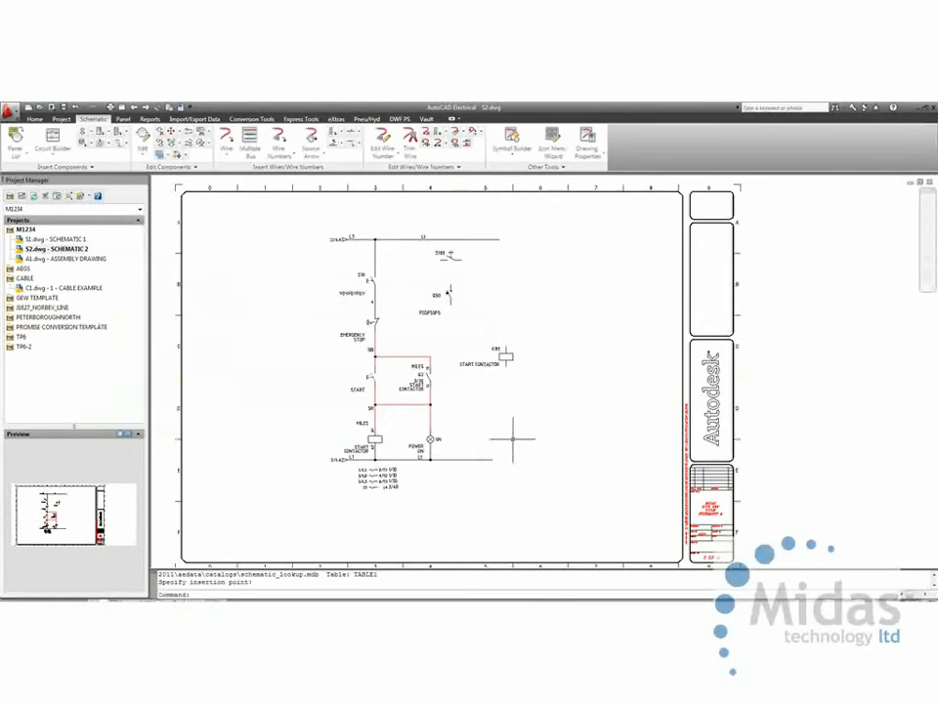
scroll(512, 435, up, 4)
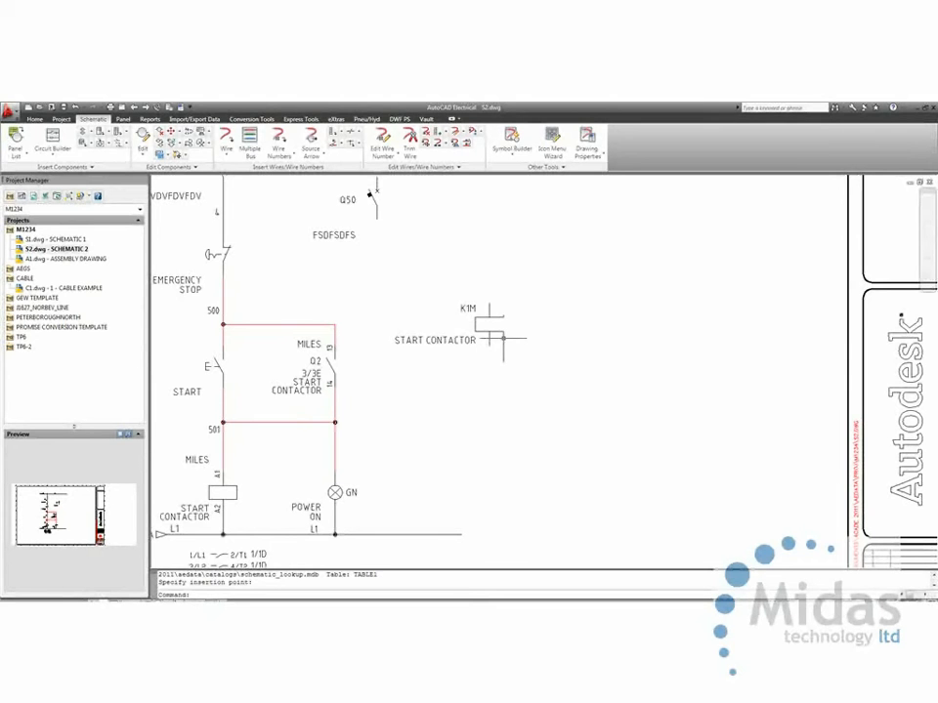
Step: Open the schematic lookup database and examine the schematic block name in the TELEMECANIQUE LC1D09106F7 record
click(544, 167)
click(495, 178)
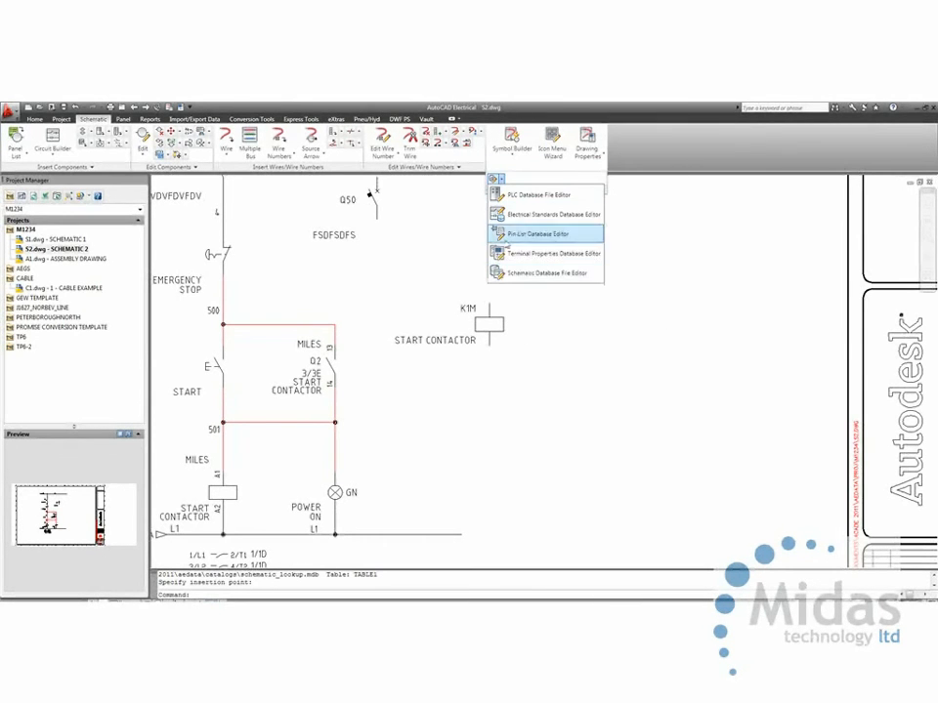
click(511, 274)
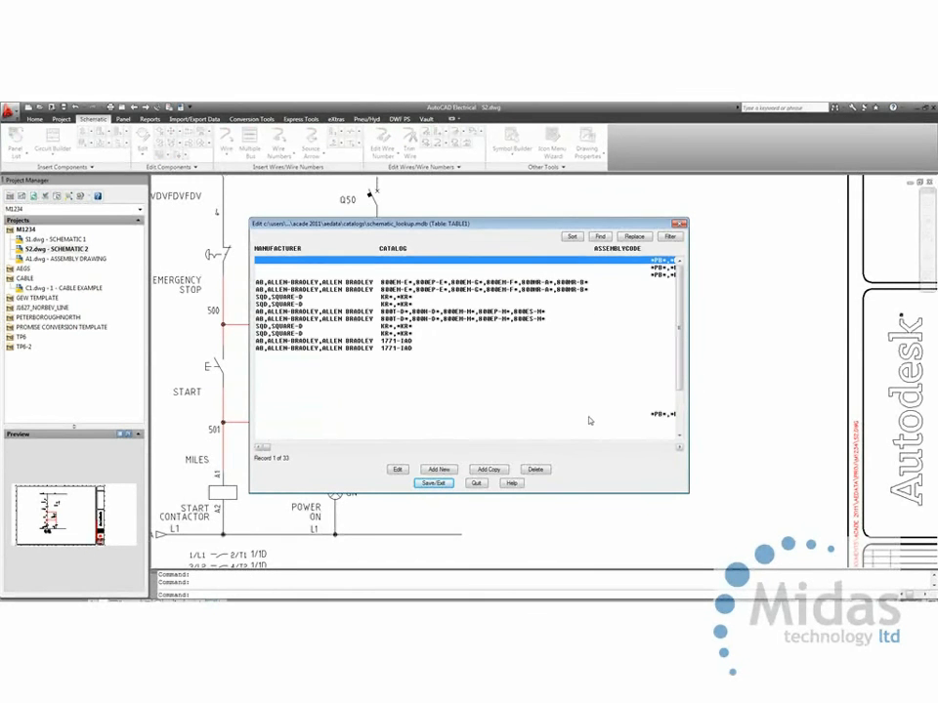
scroll(513, 332, down, 3)
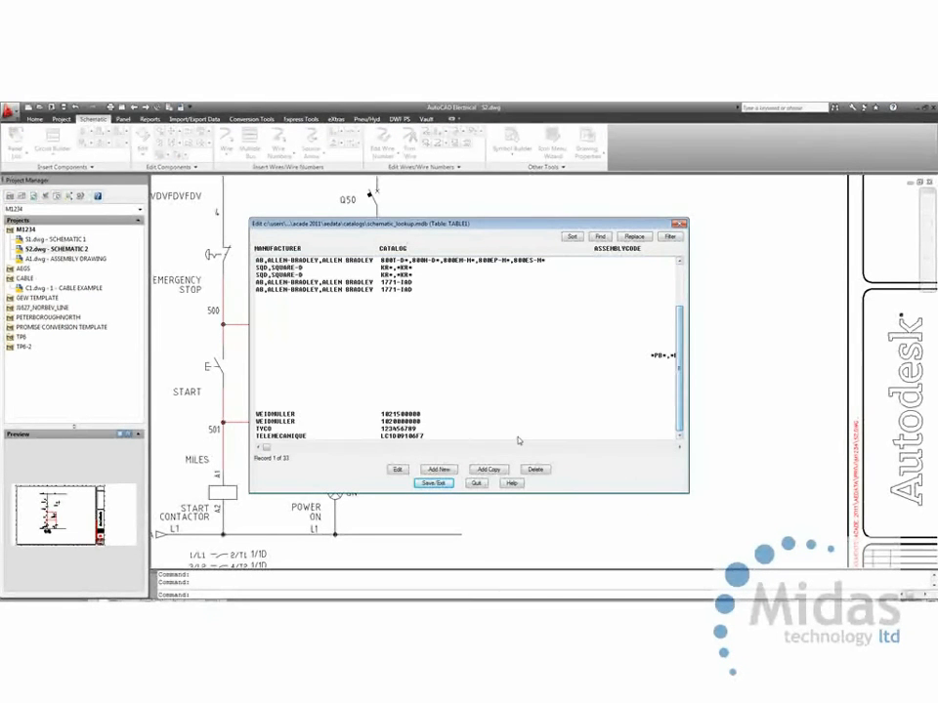
click(306, 436)
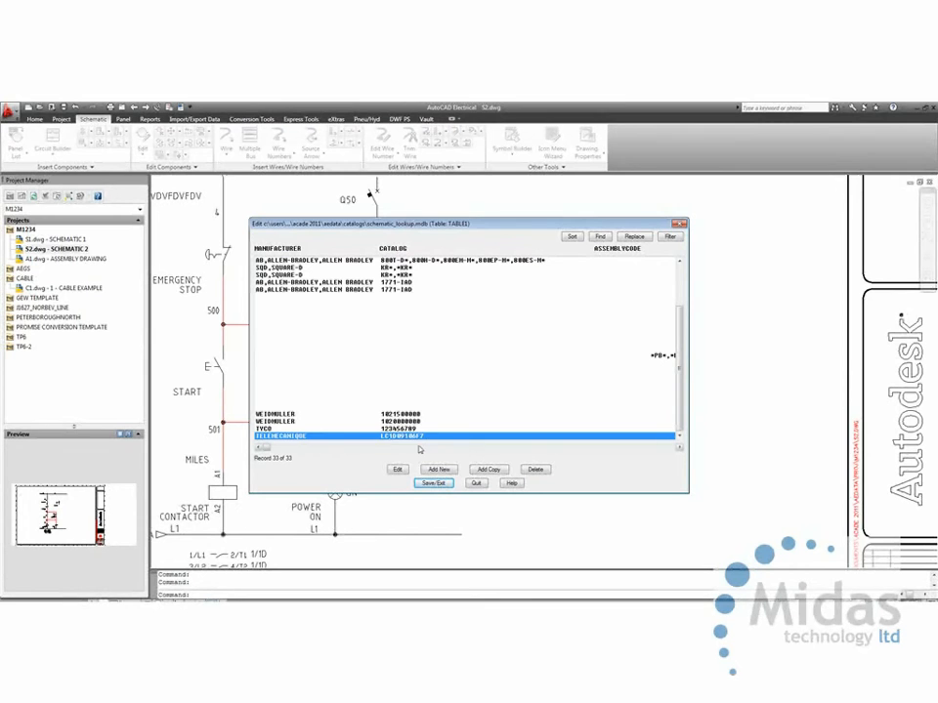
click(397, 470)
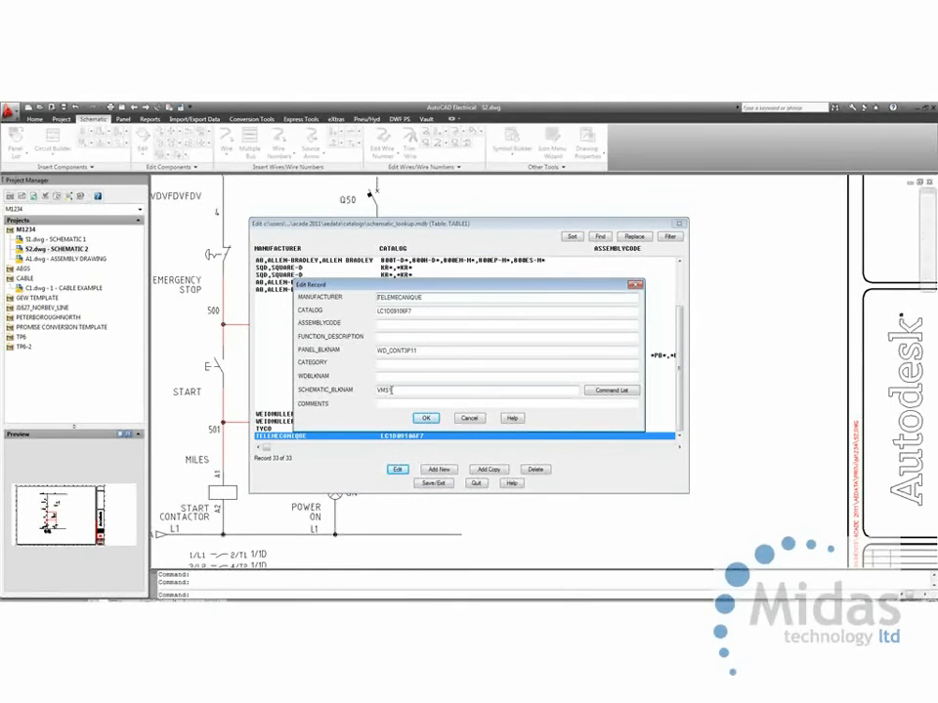
click(380, 390)
key(BackSpace)
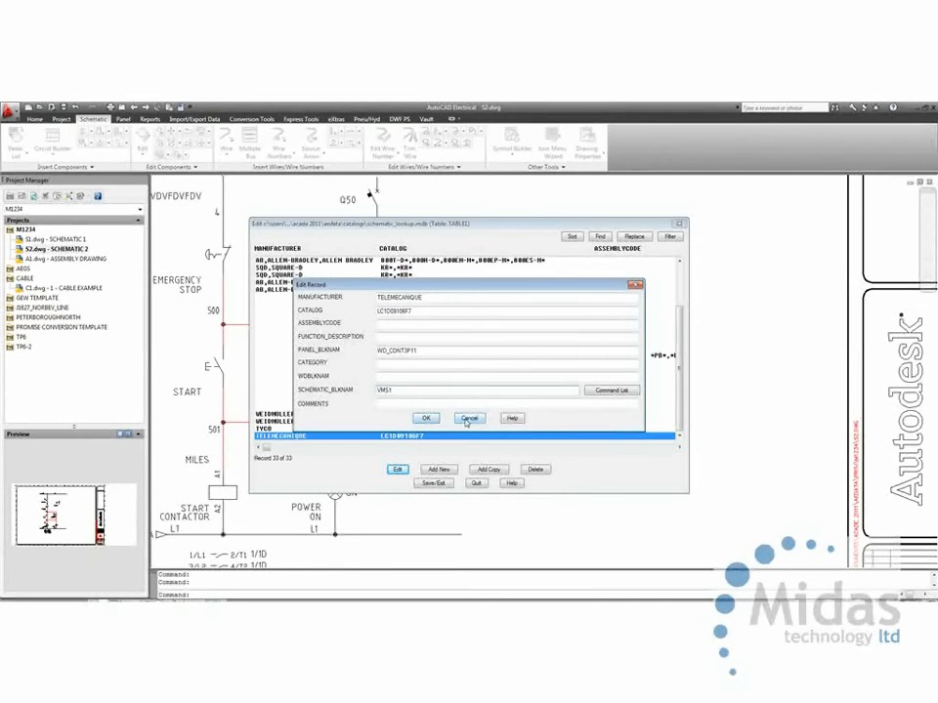
click(430, 418)
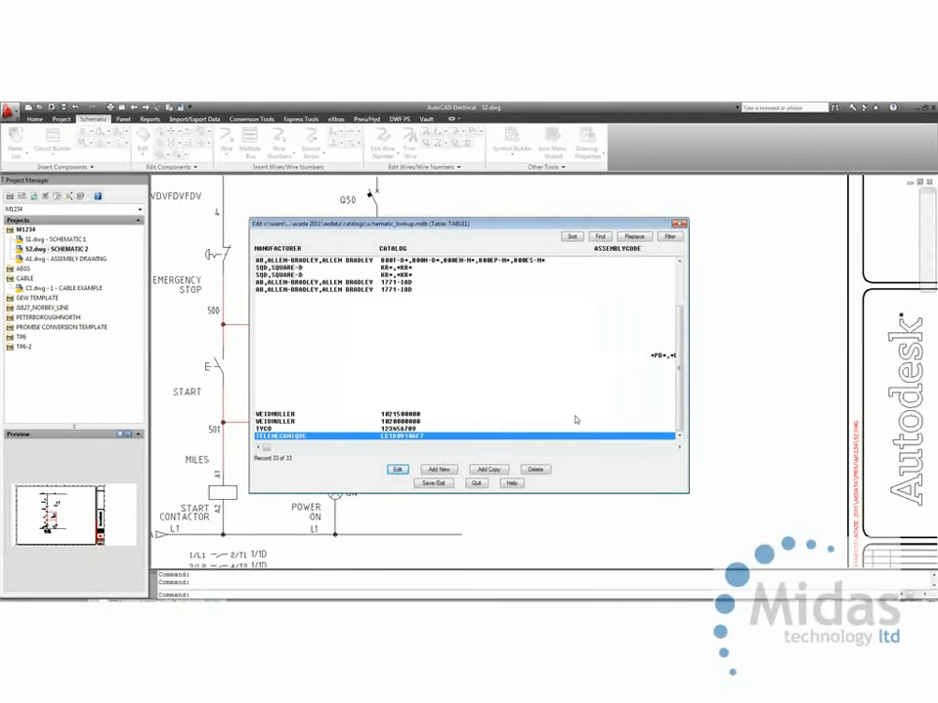
Step: Try changing the first letter of the schematic block name to V in the N.O. push button record
click(461, 357)
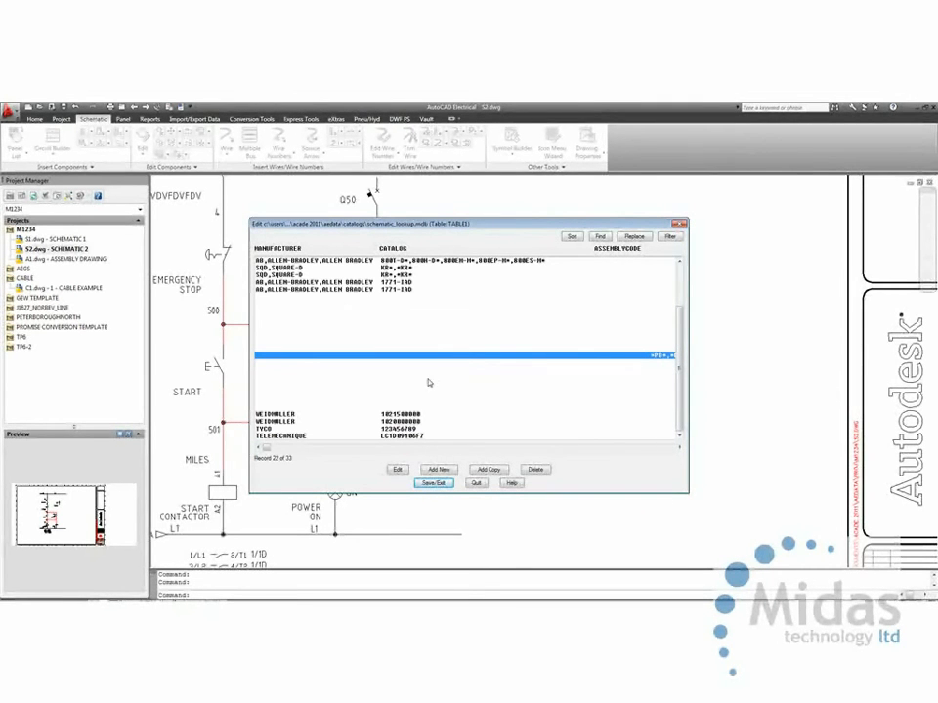
click(396, 470)
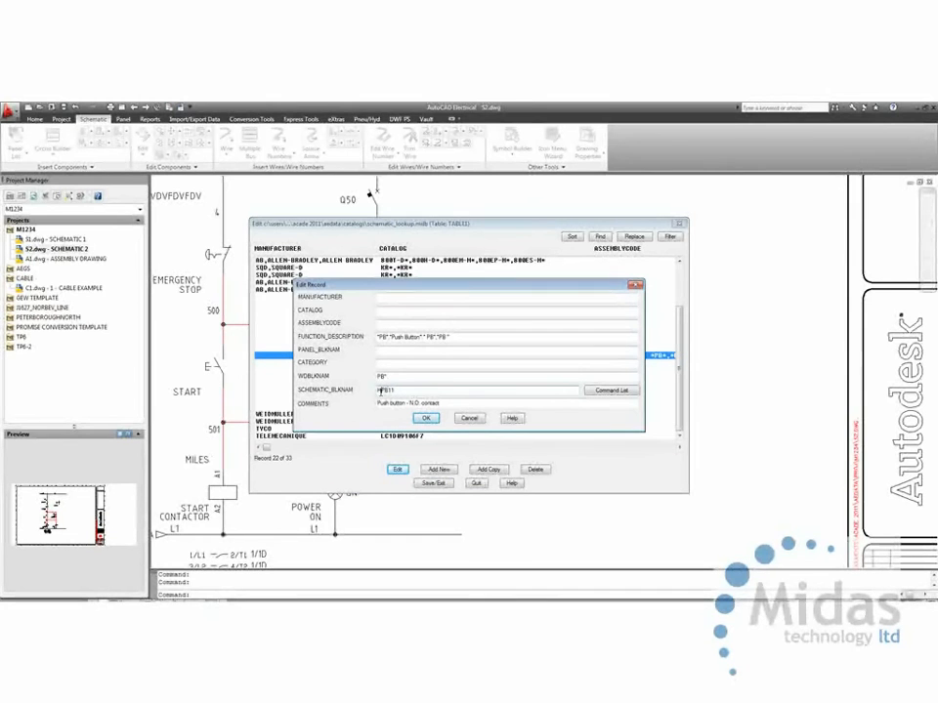
drag(379, 390, 384, 390)
text(V)
click(426, 418)
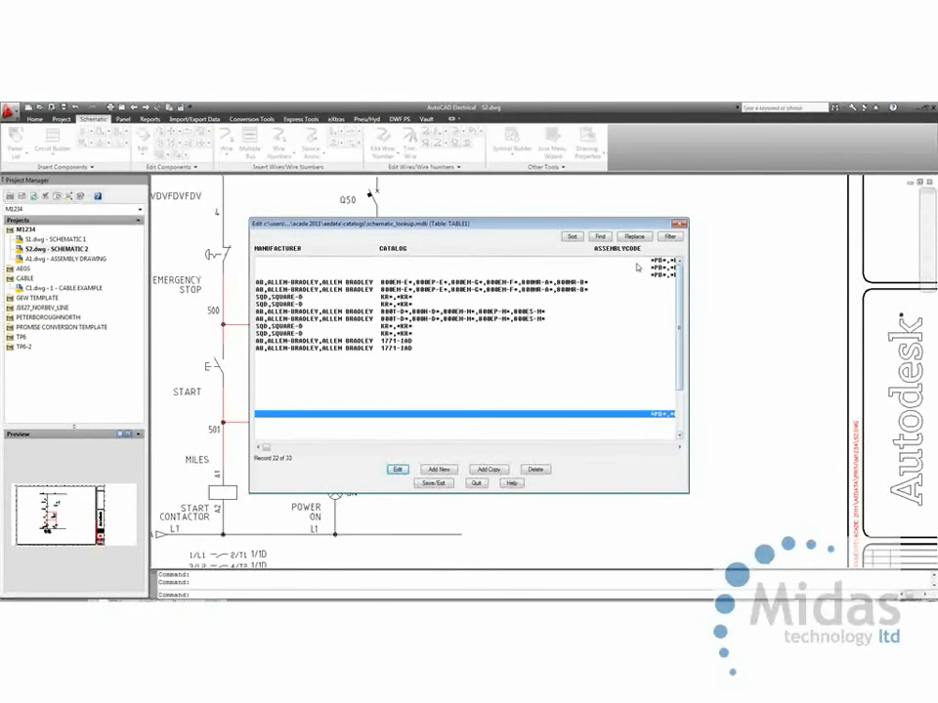
Step: Examine the N.C. push button record, then quit the lookup database without saving and return to the schematic
click(508, 260)
click(397, 471)
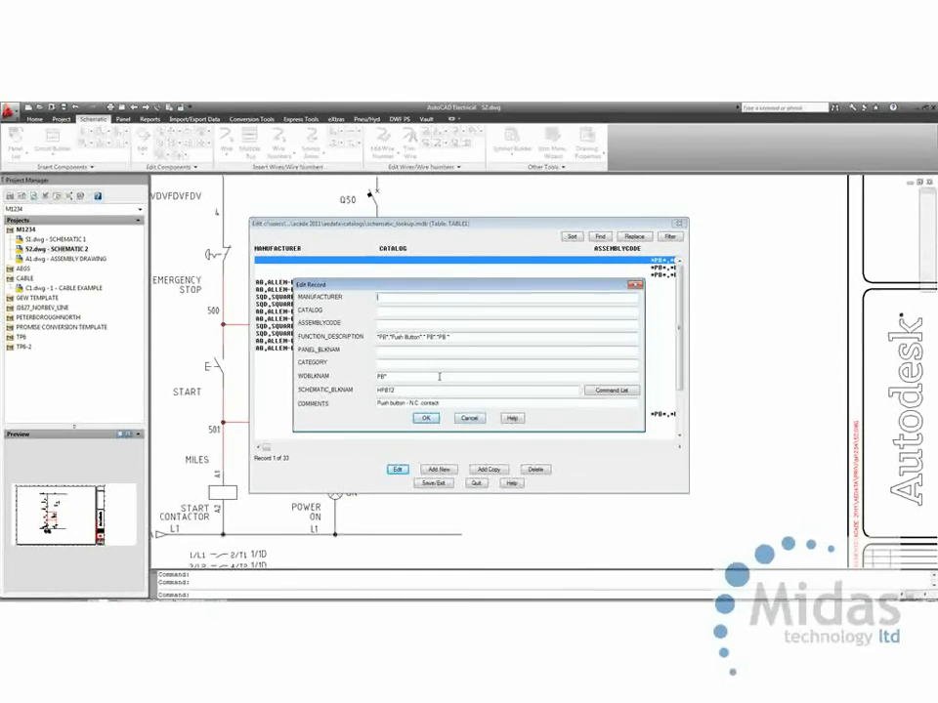
click(469, 418)
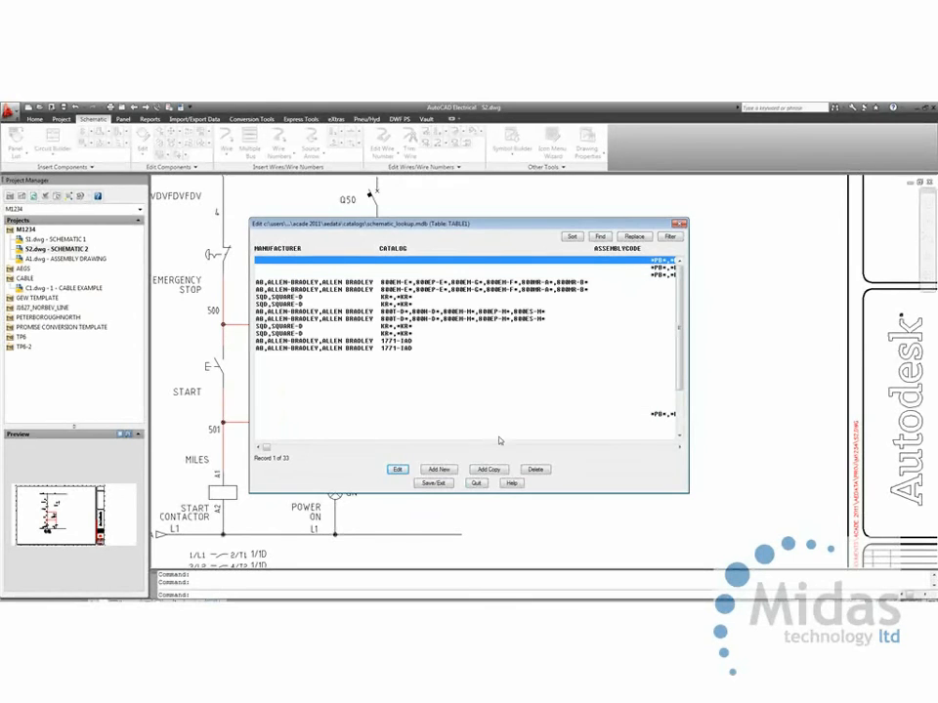
click(476, 486)
scroll(498, 430, down, 4)
scroll(478, 408, up, 2)
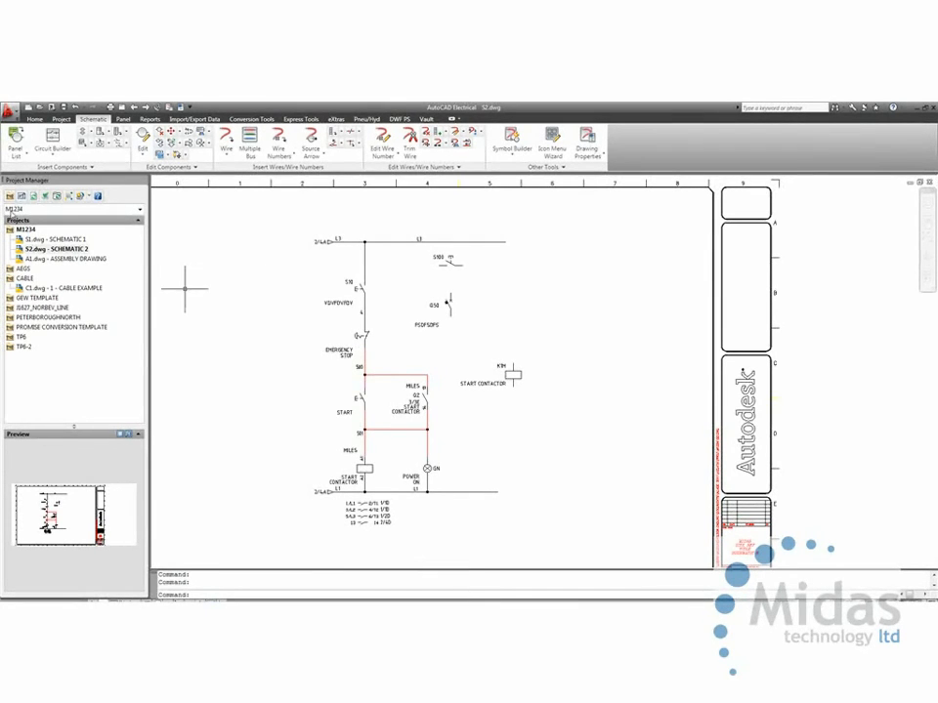
Step: Load ESTIMATE.xls as the schematic equipment list, using the saved settings file estimate2panel.wde from the Desktop
click(16, 153)
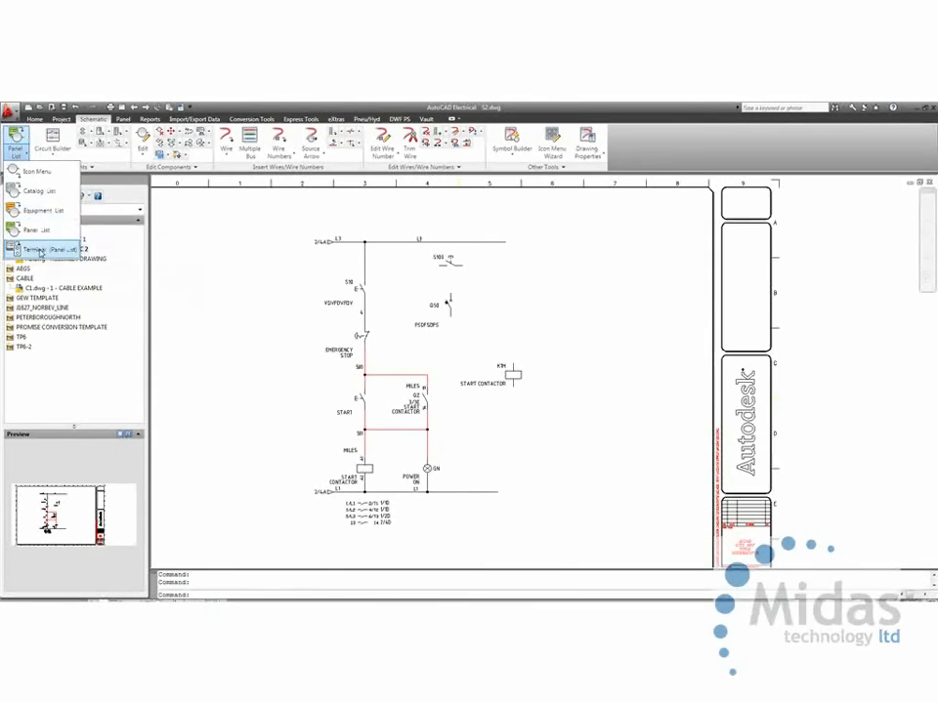
click(39, 210)
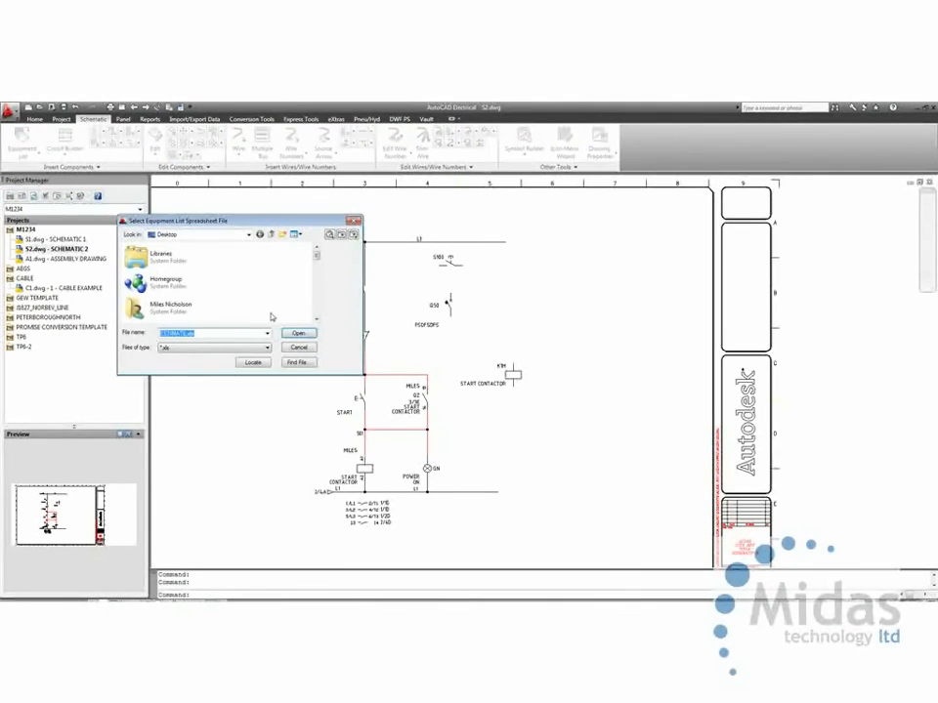
click(297, 333)
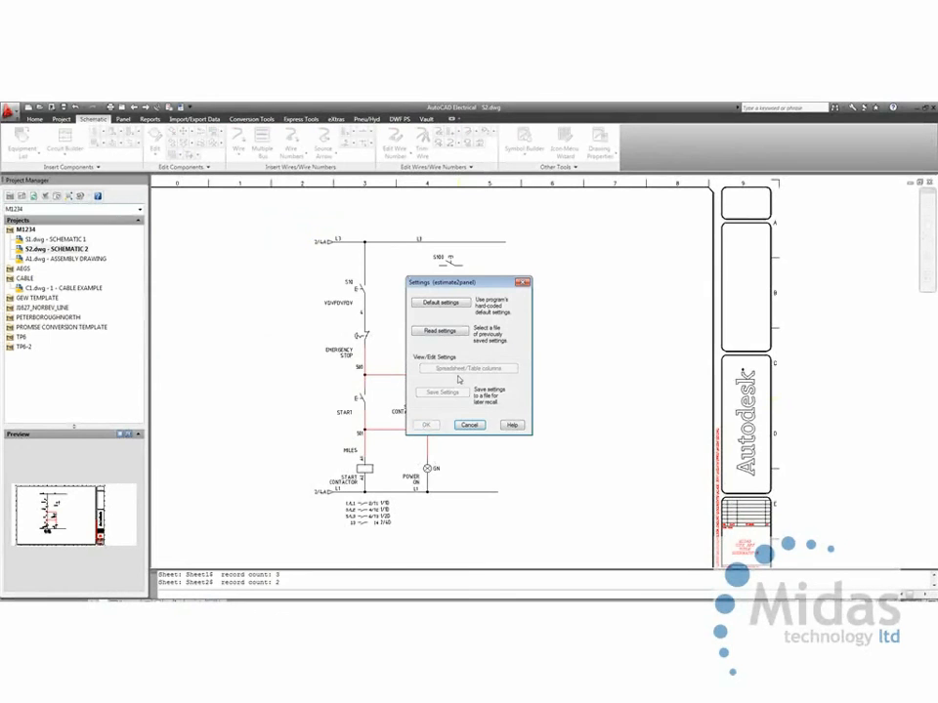
click(439, 330)
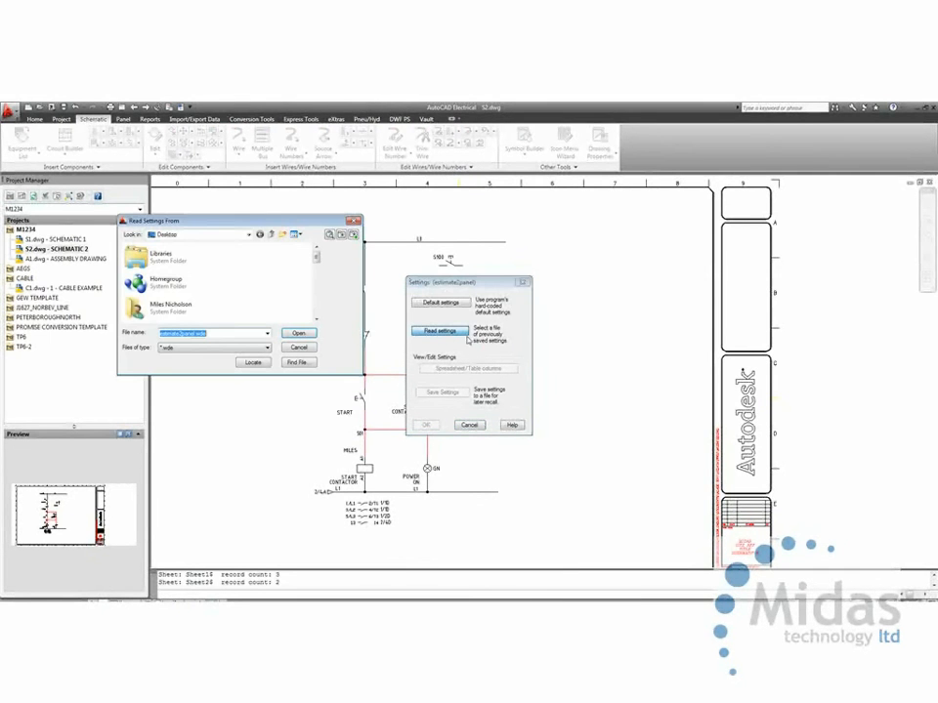
click(298, 333)
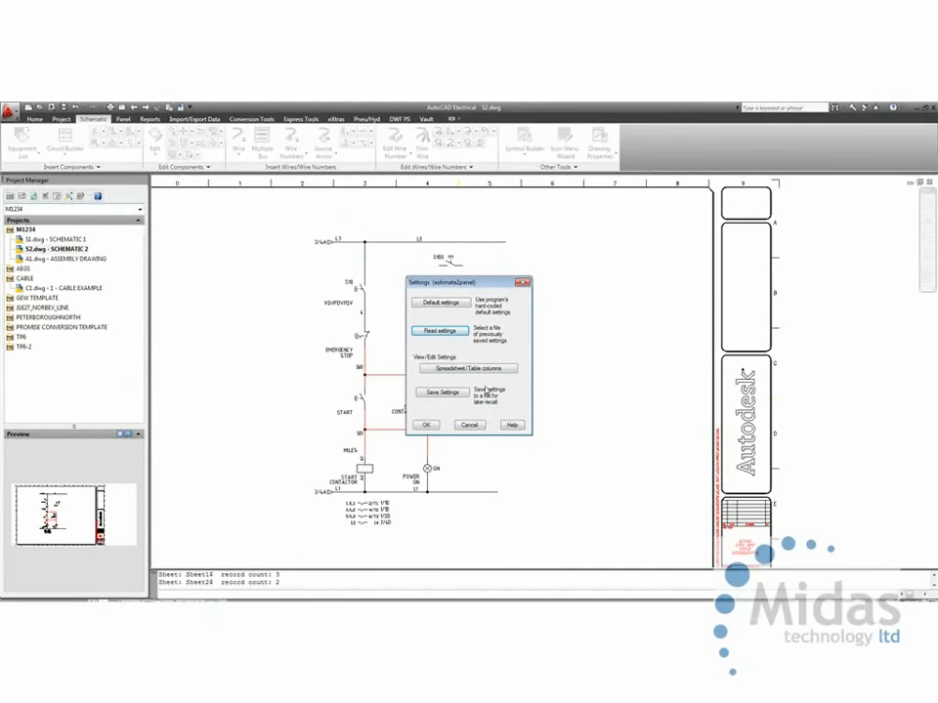
click(426, 424)
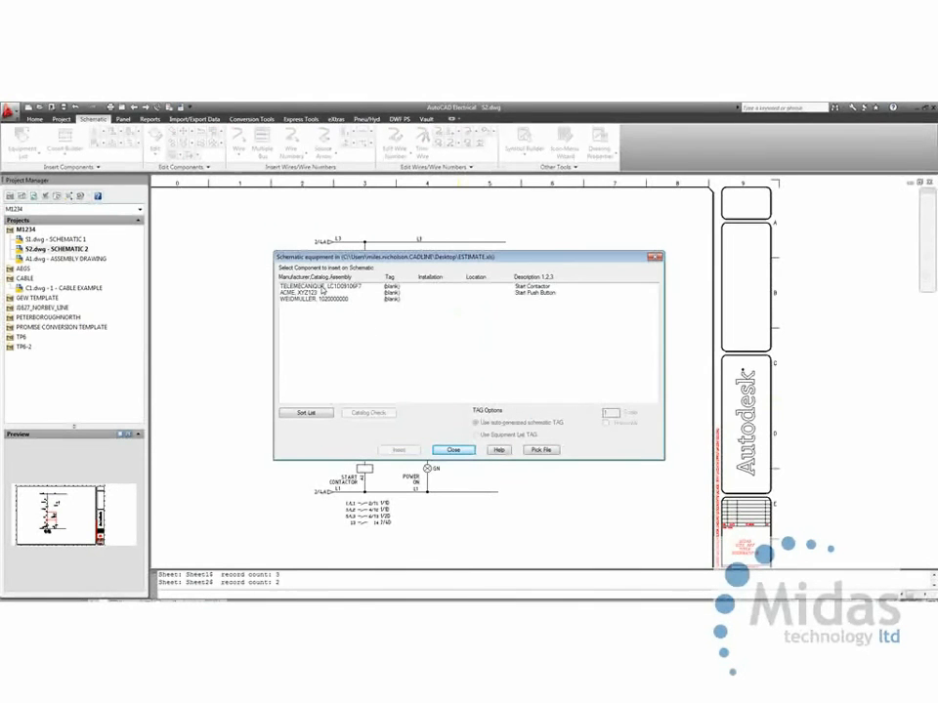
Step: Insert the ACME XYZ123 start push button as HPB11, a push button with N.O. contact, above the standalone start contactor coil
click(322, 293)
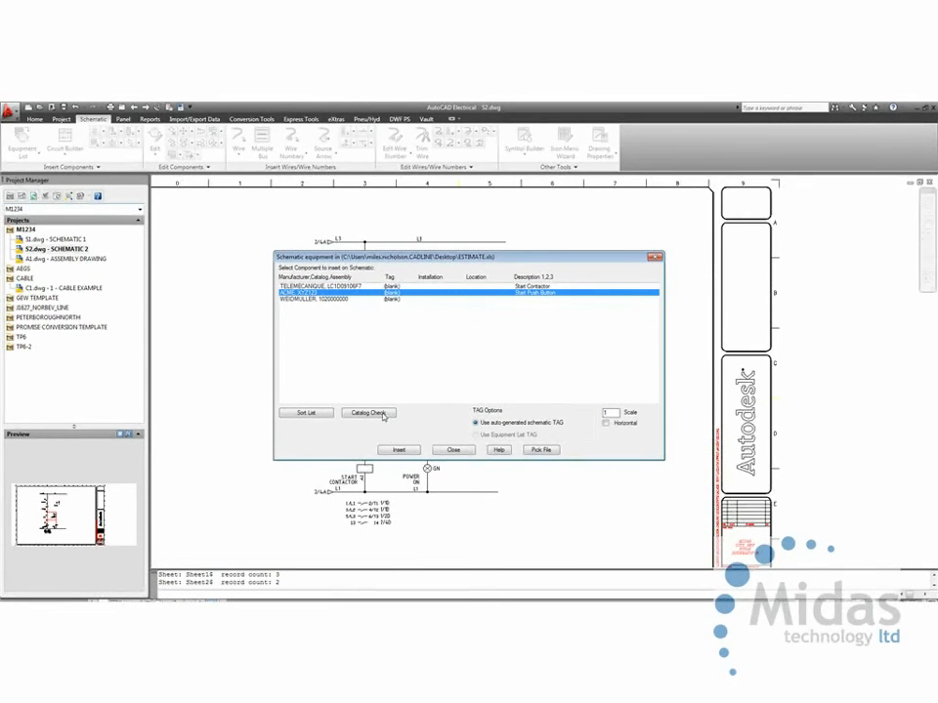
click(398, 449)
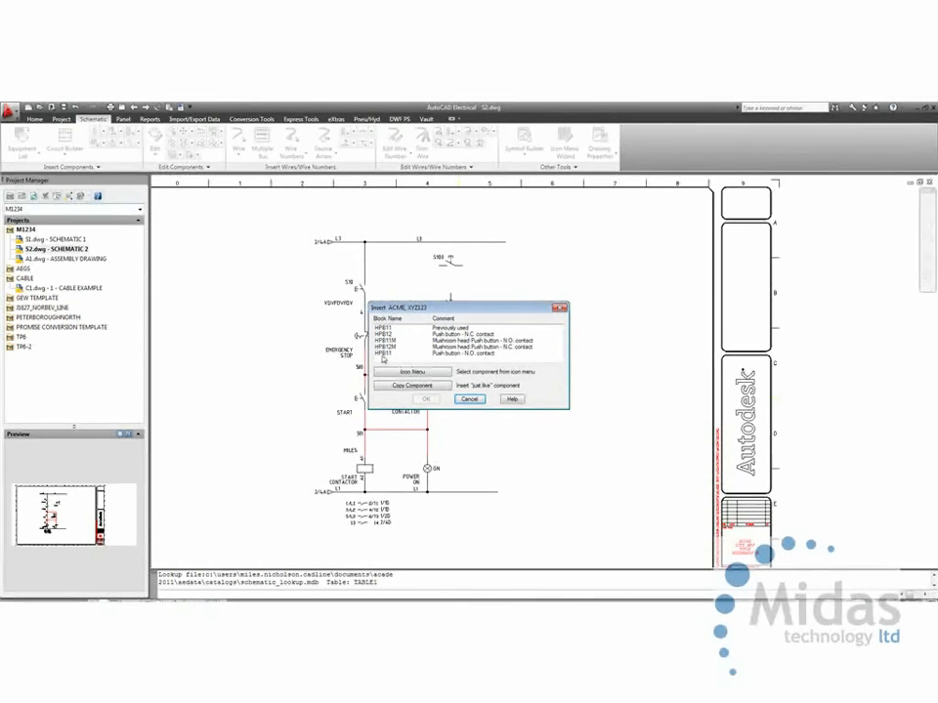
click(382, 354)
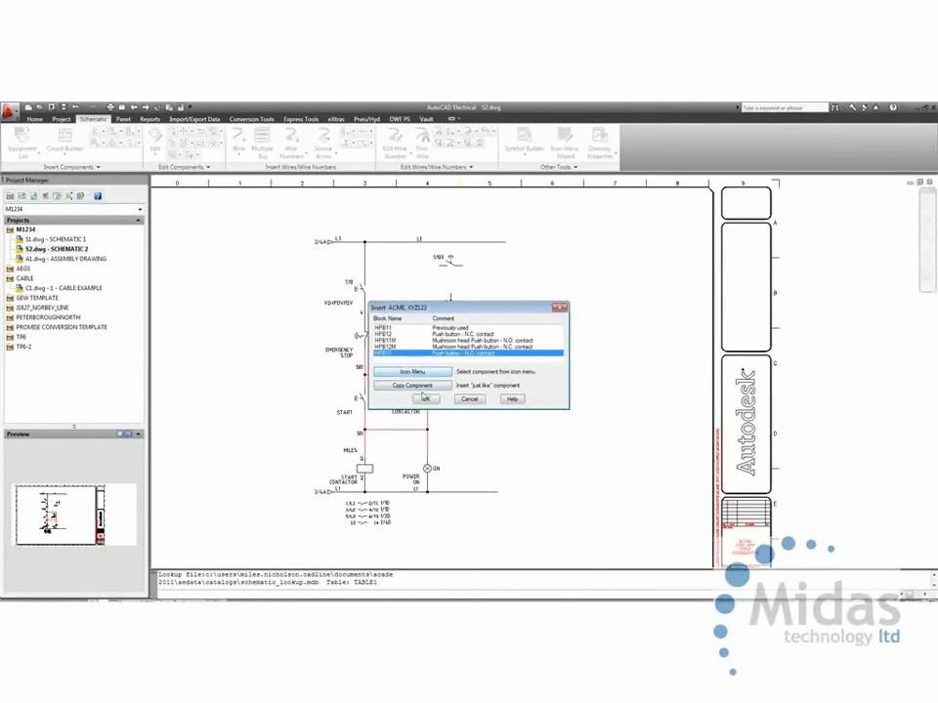
click(425, 401)
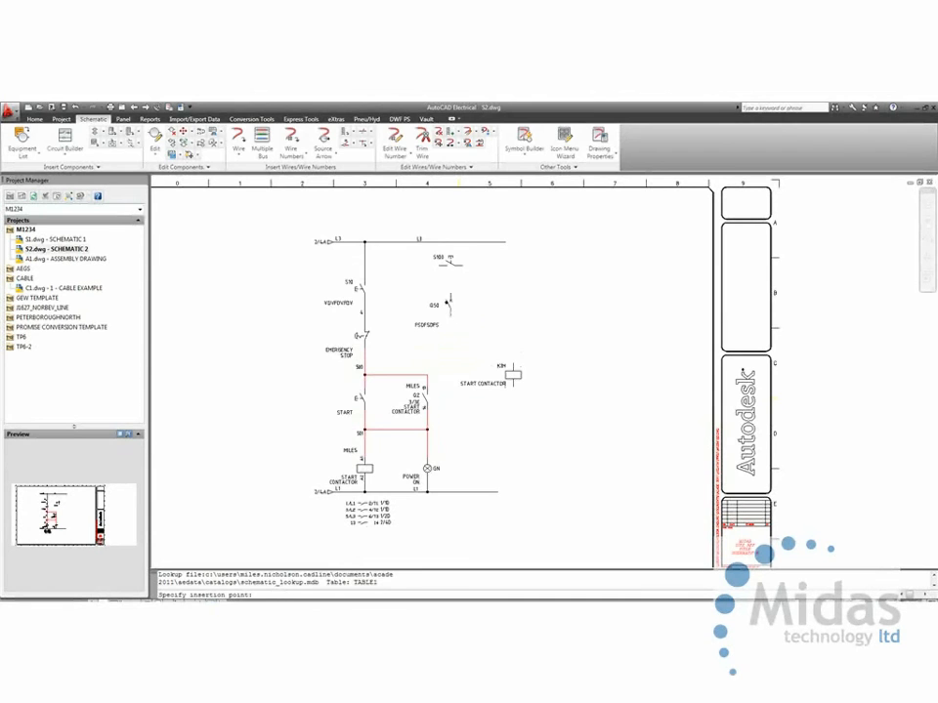
click(391, 245)
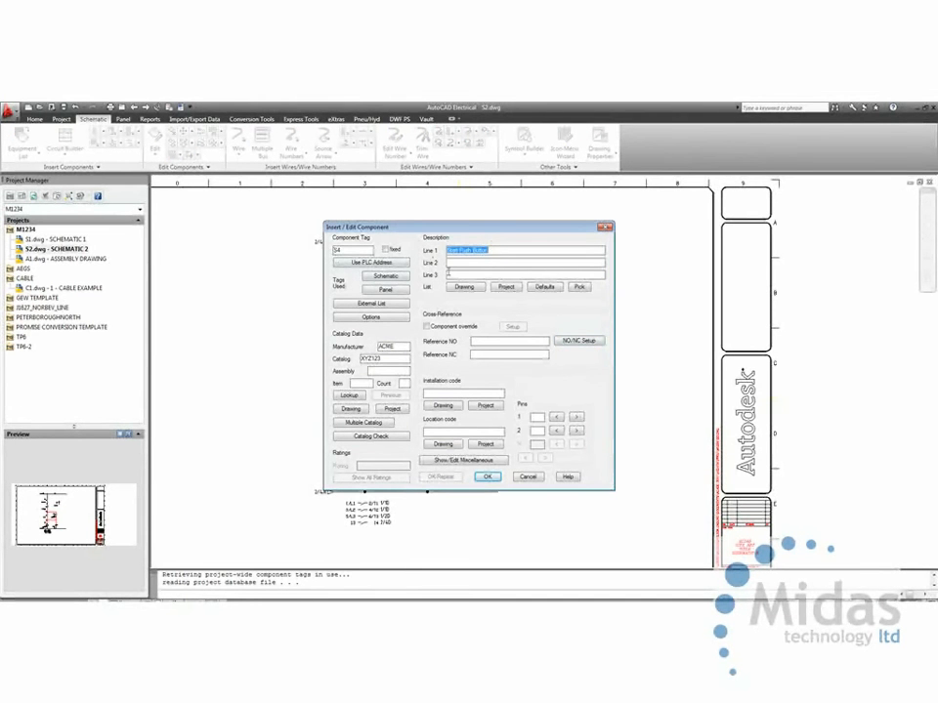
click(338, 252)
click(488, 477)
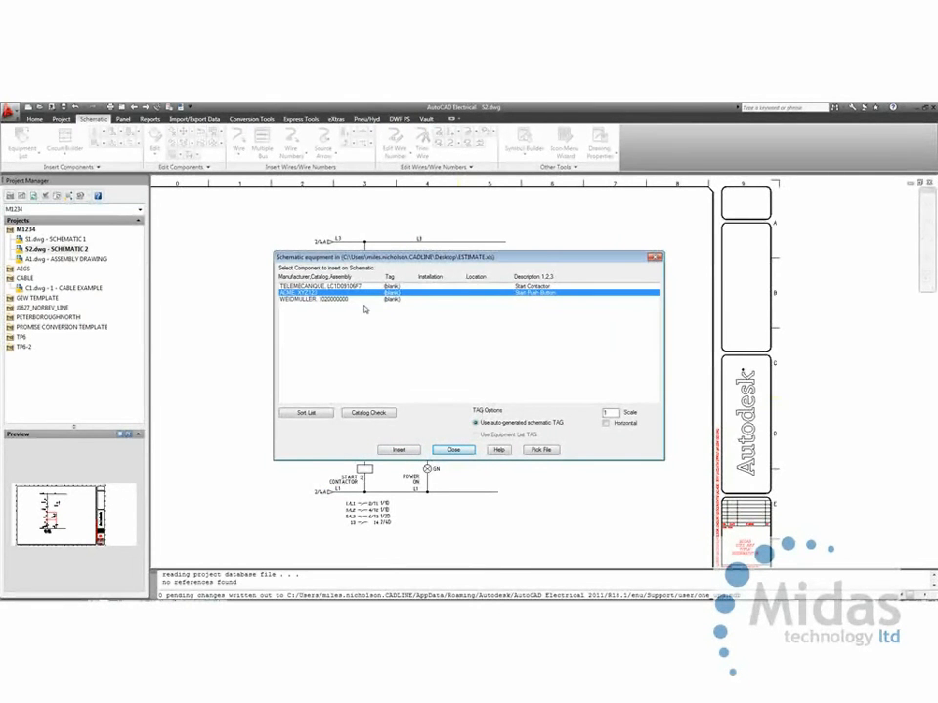
click(456, 451)
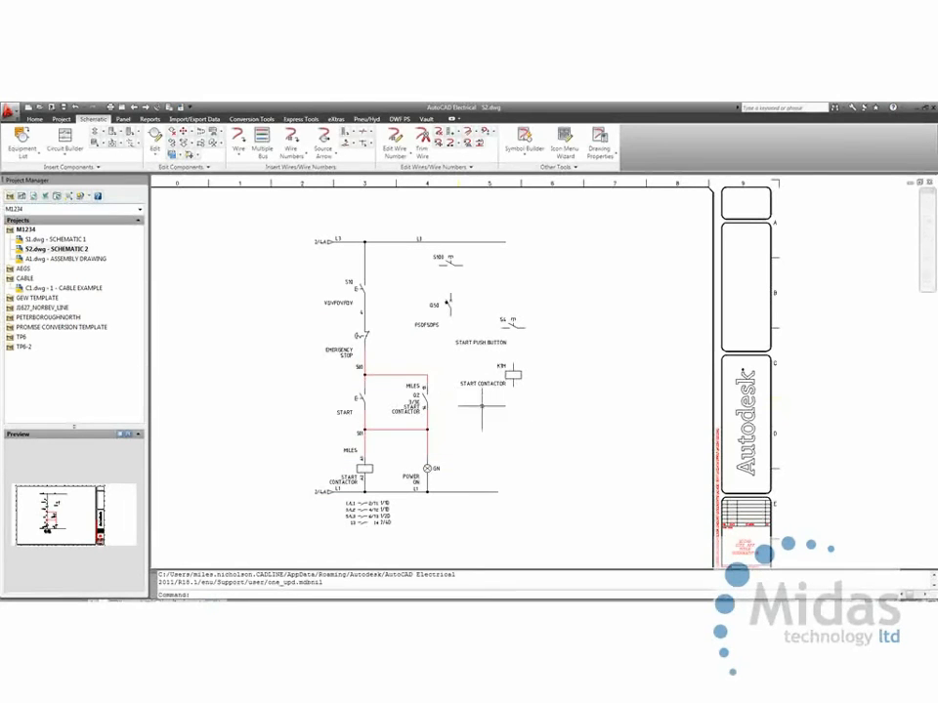
Step: Insert the AB 1492-L3Q terminal from the schematic catalog list beside the standalone start contactor coil, accepting the default terminal data
click(22, 157)
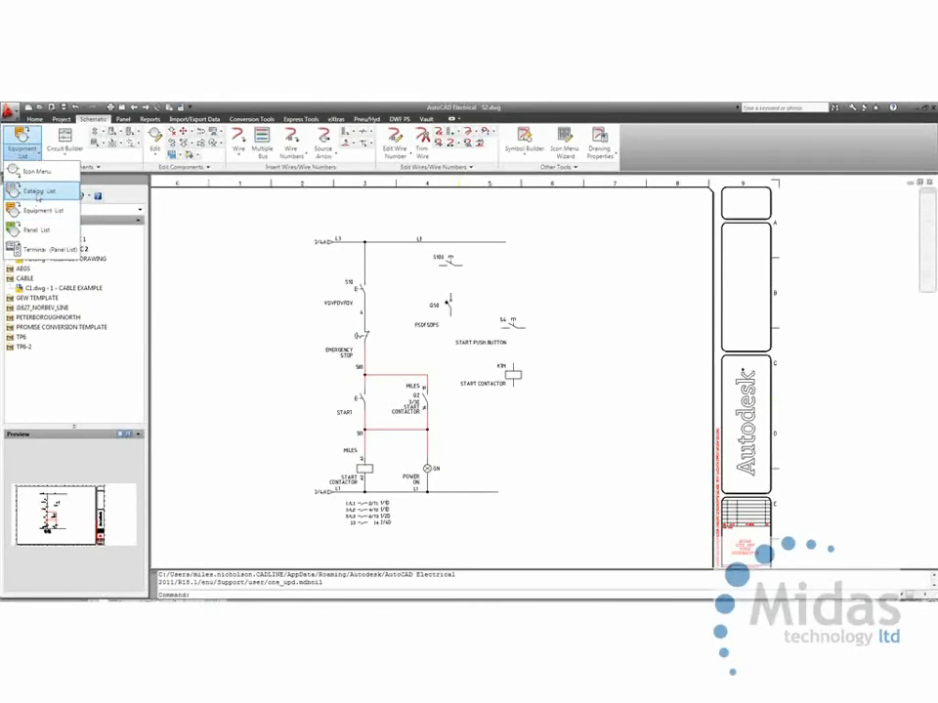
click(37, 191)
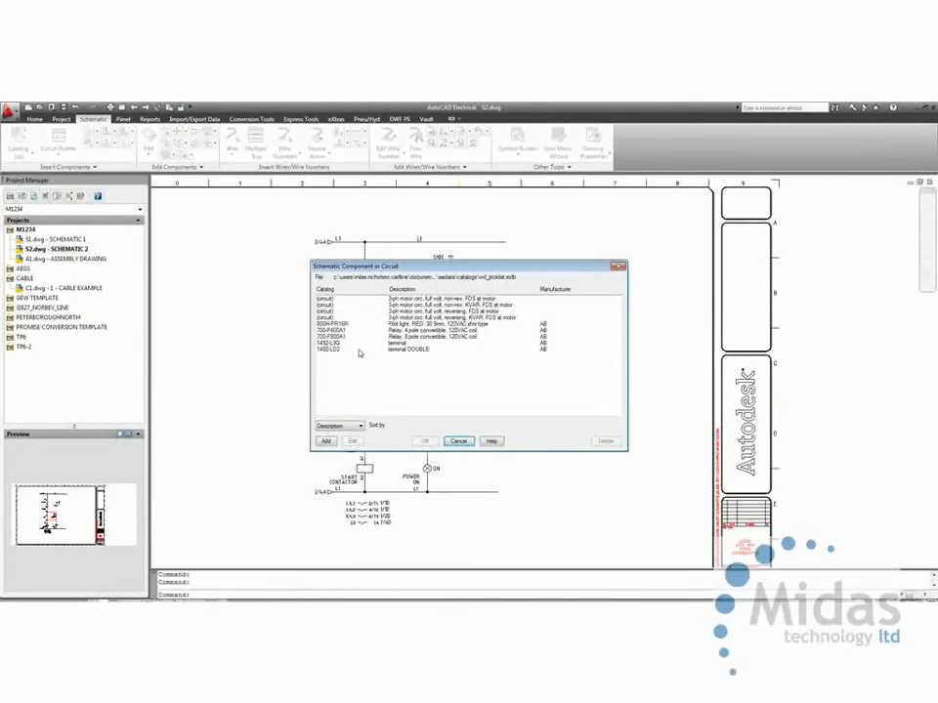
click(366, 349)
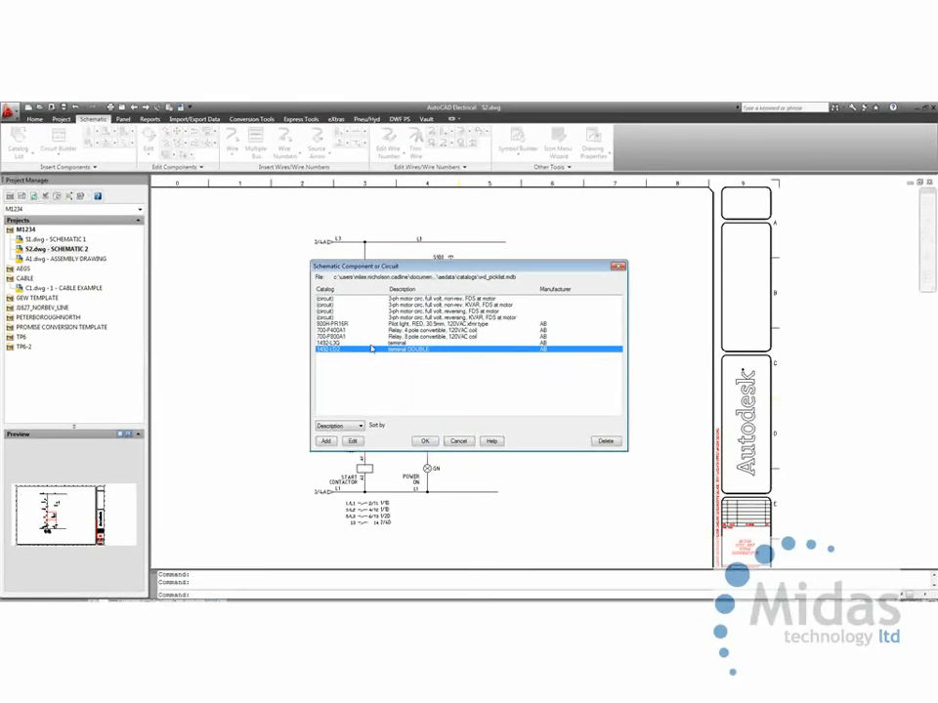
click(371, 343)
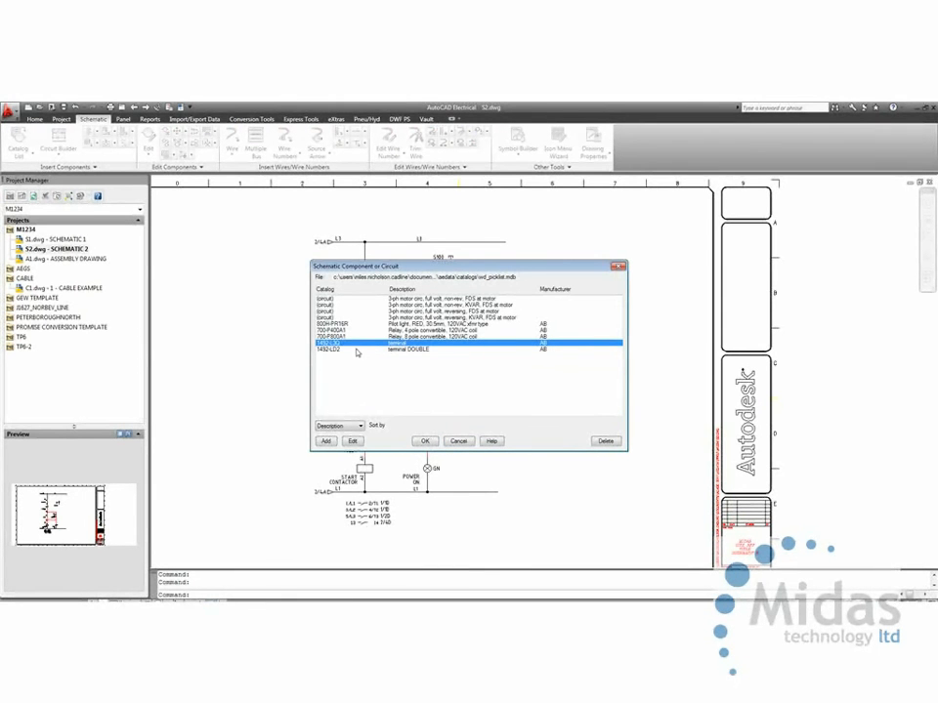
double_click(322, 330)
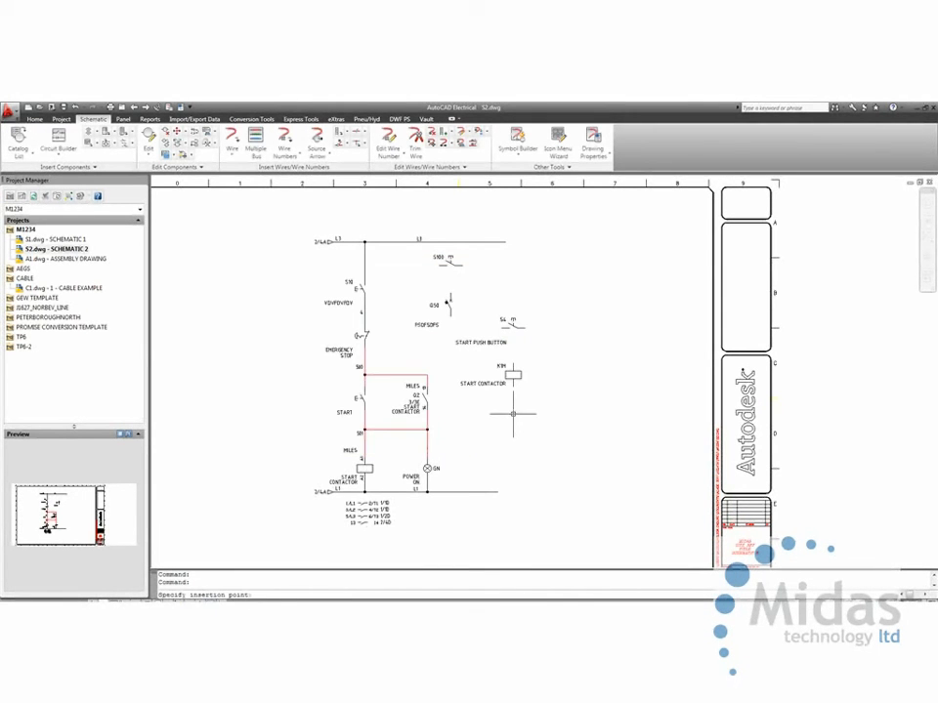
click(560, 377)
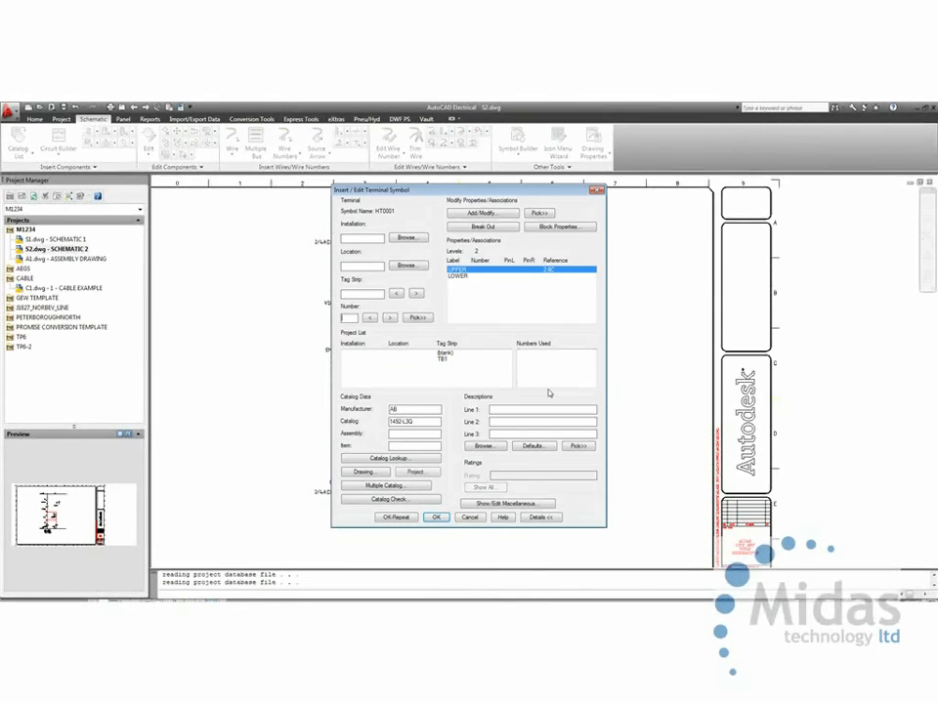
key(Return)
scroll(566, 399, up, 3)
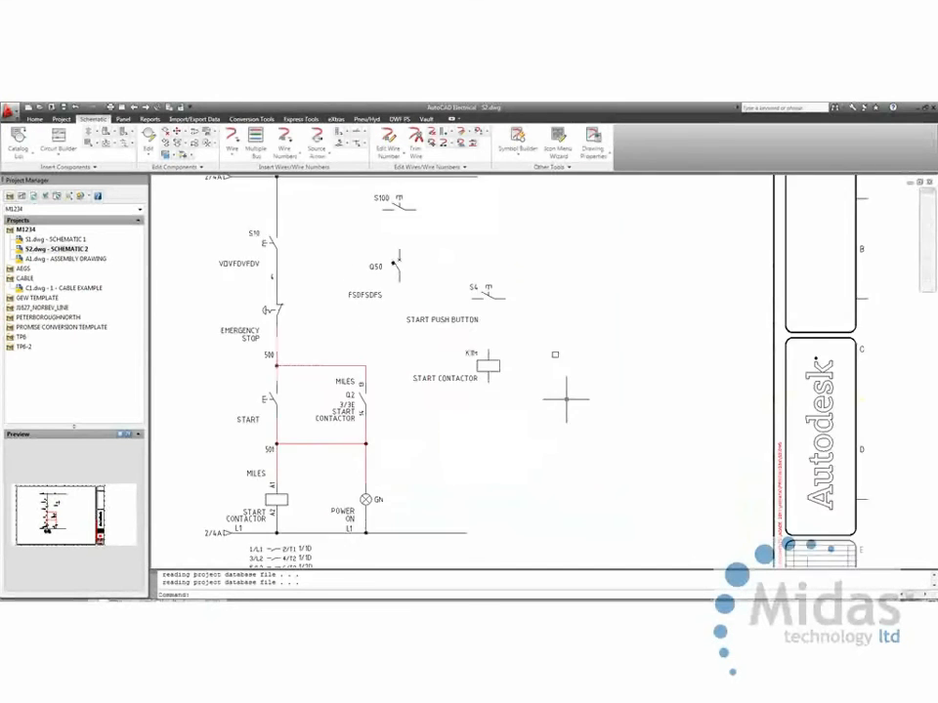
scroll(566, 398, up, 3)
scroll(562, 386, down, 2)
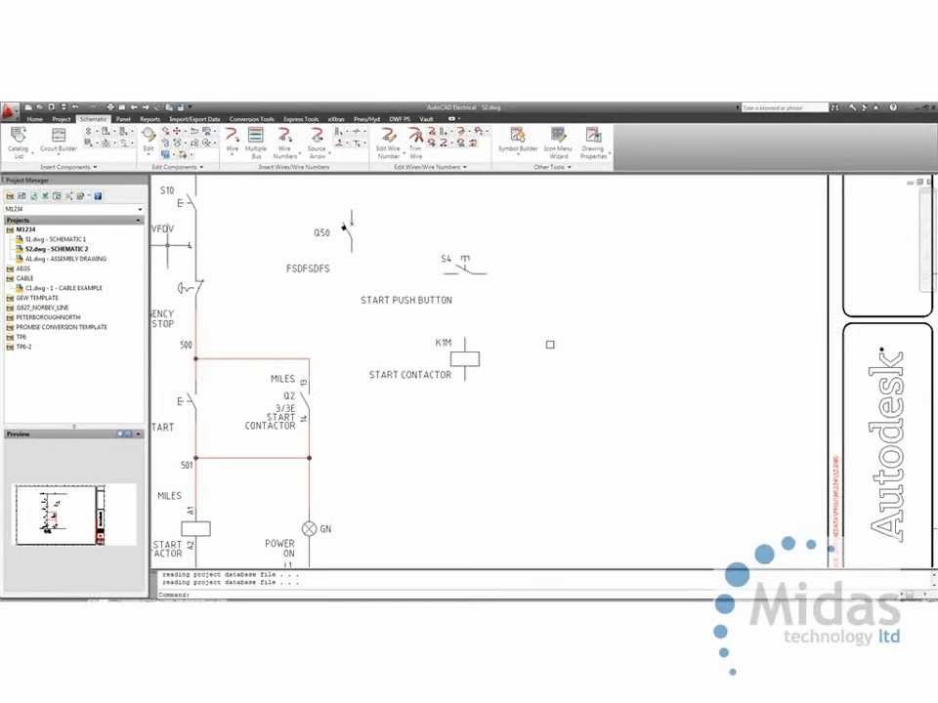
Step: Export the component data of all project drawings in Excel format to m1234.XLS on the Desktop
click(206, 120)
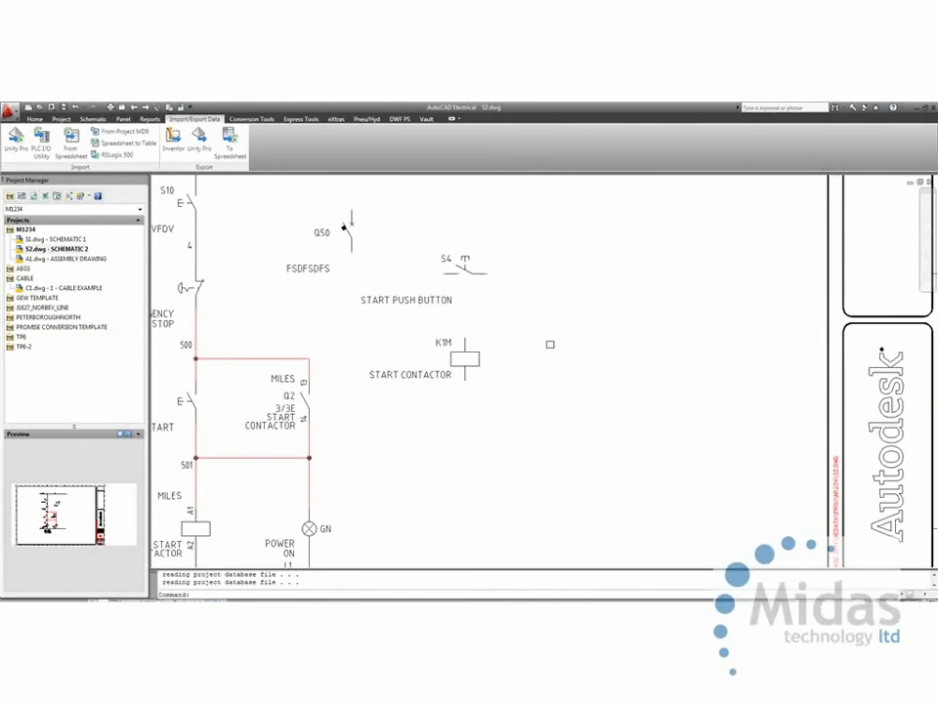
click(232, 146)
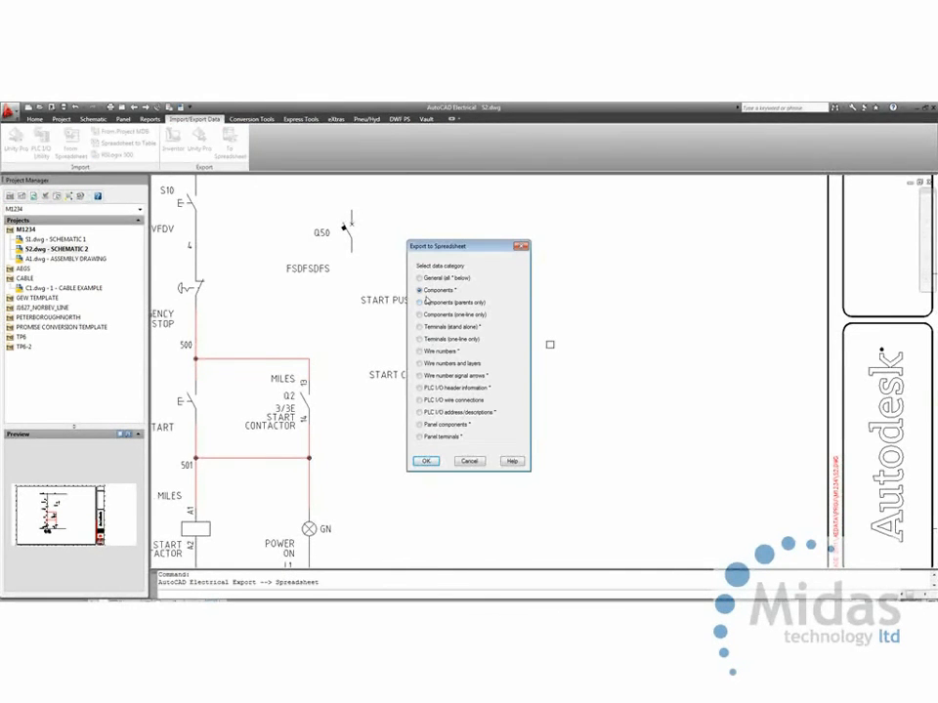
click(425, 461)
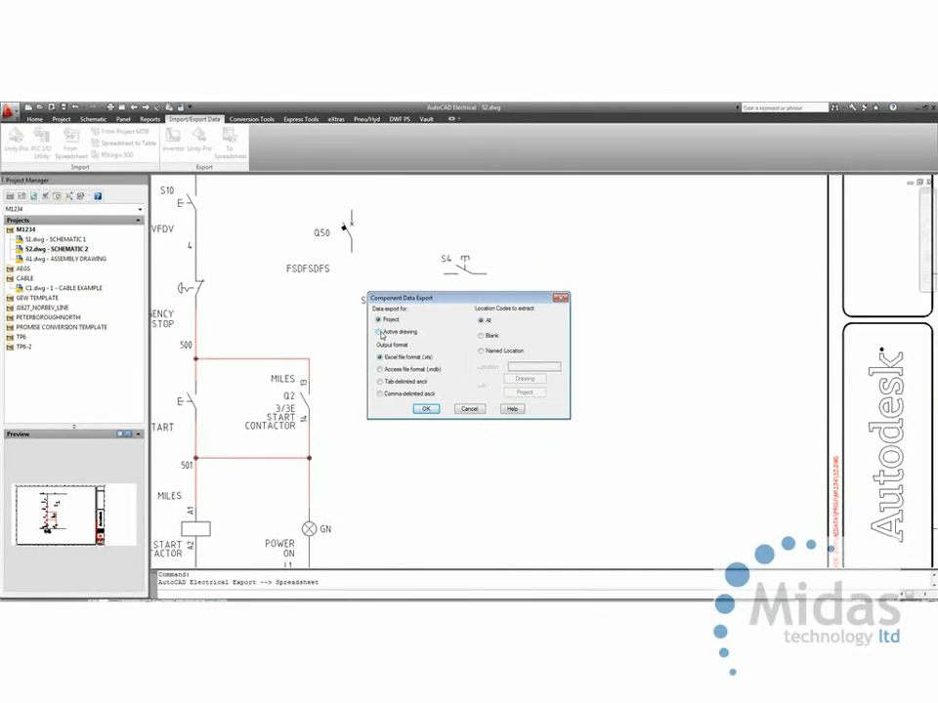
click(425, 408)
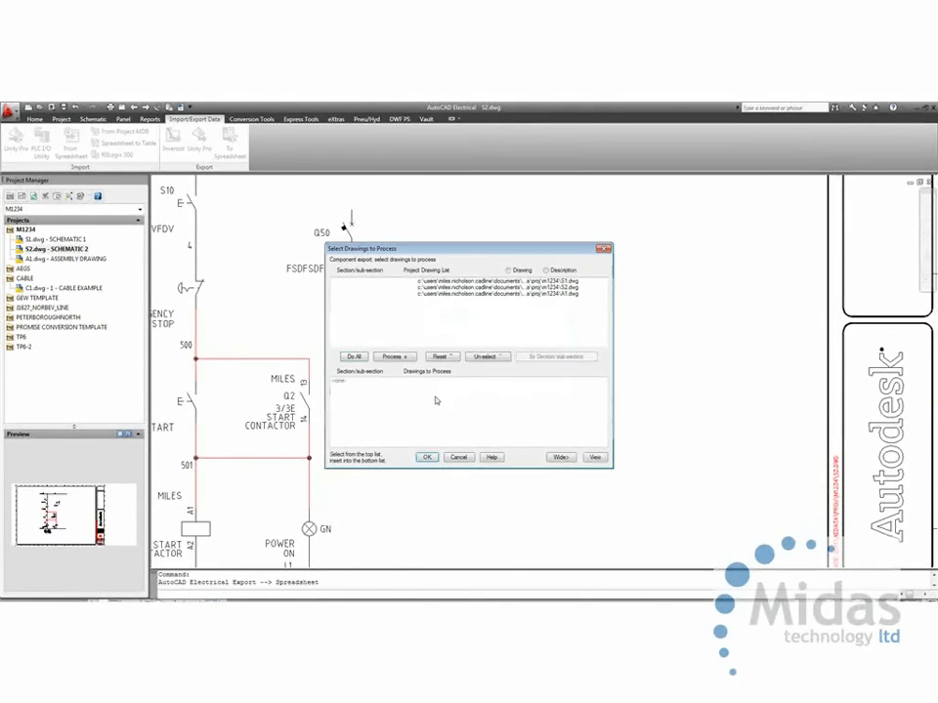
click(354, 357)
click(427, 457)
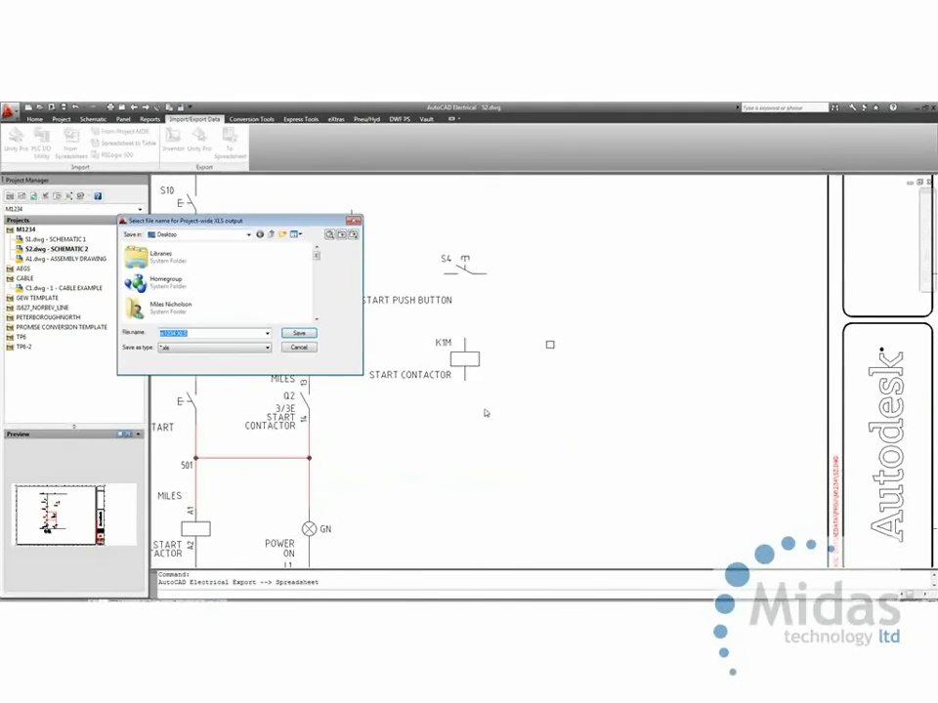
click(296, 334)
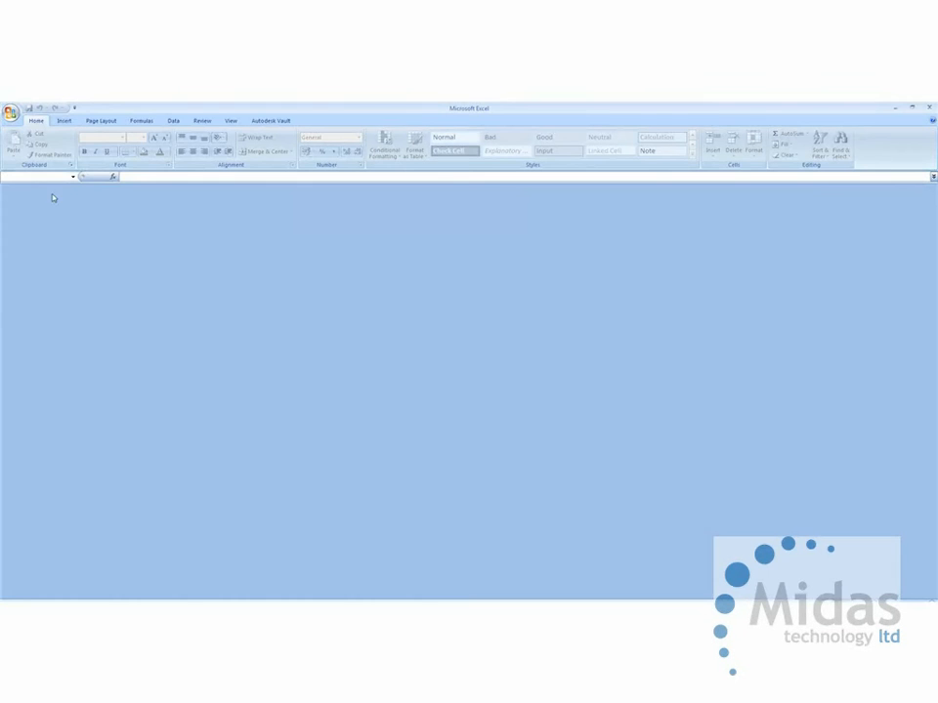
Step: Switch to Excel, open the exported m1234.XLS, and examine its columns, including the HDL column
click(10, 111)
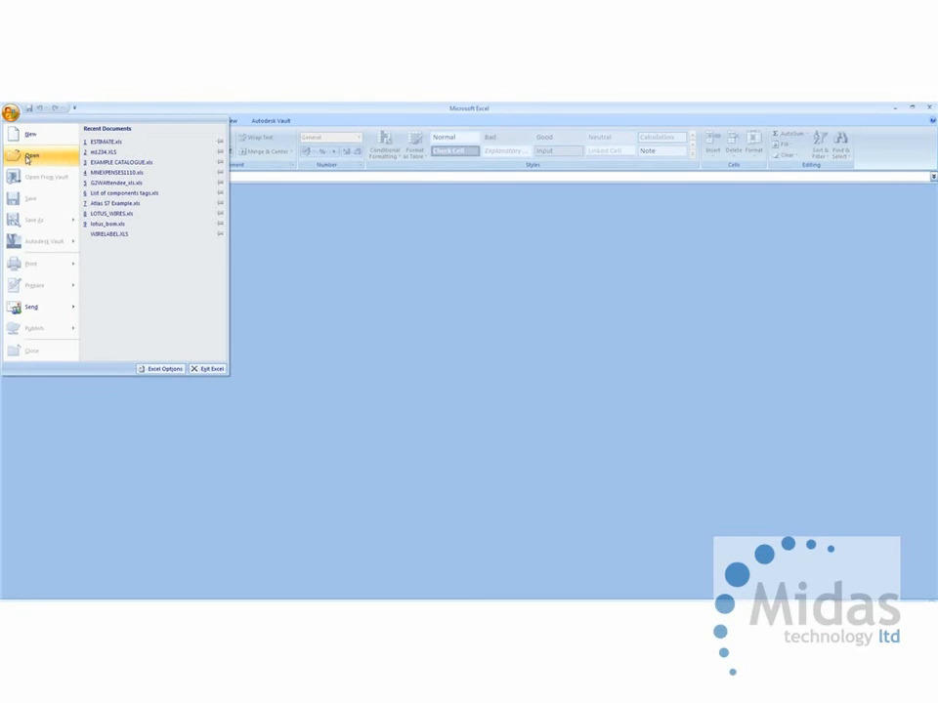
click(103, 151)
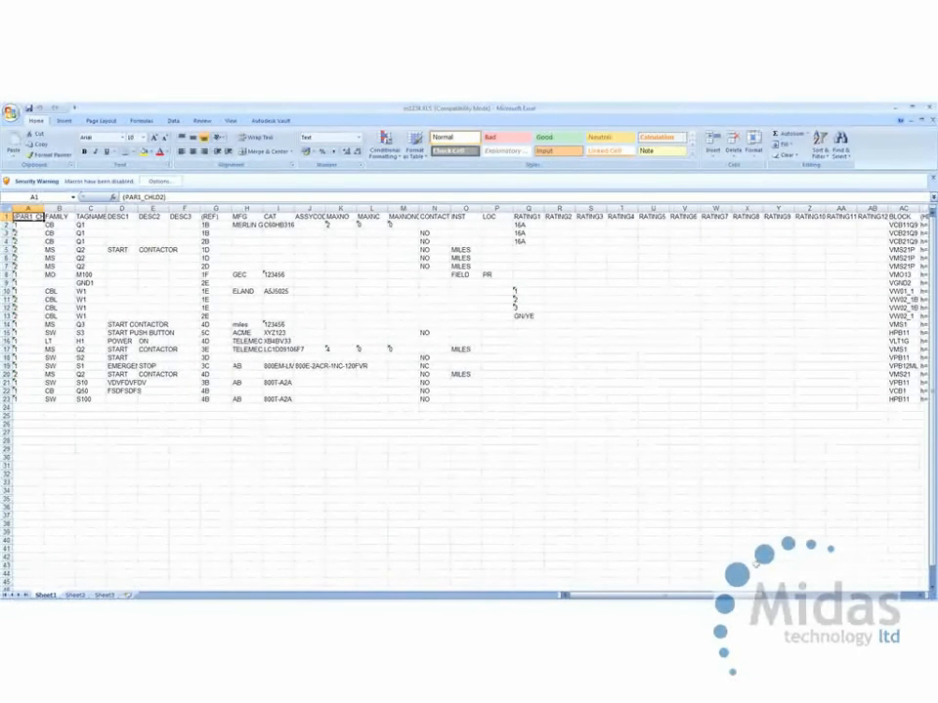
scroll(811, 293, right, 4)
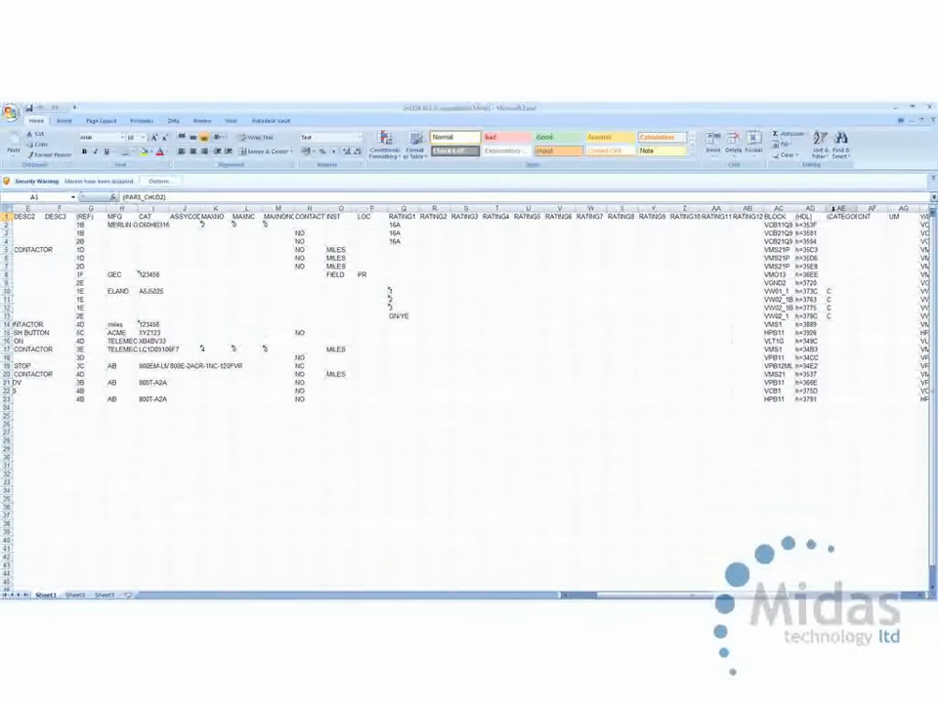
click(810, 208)
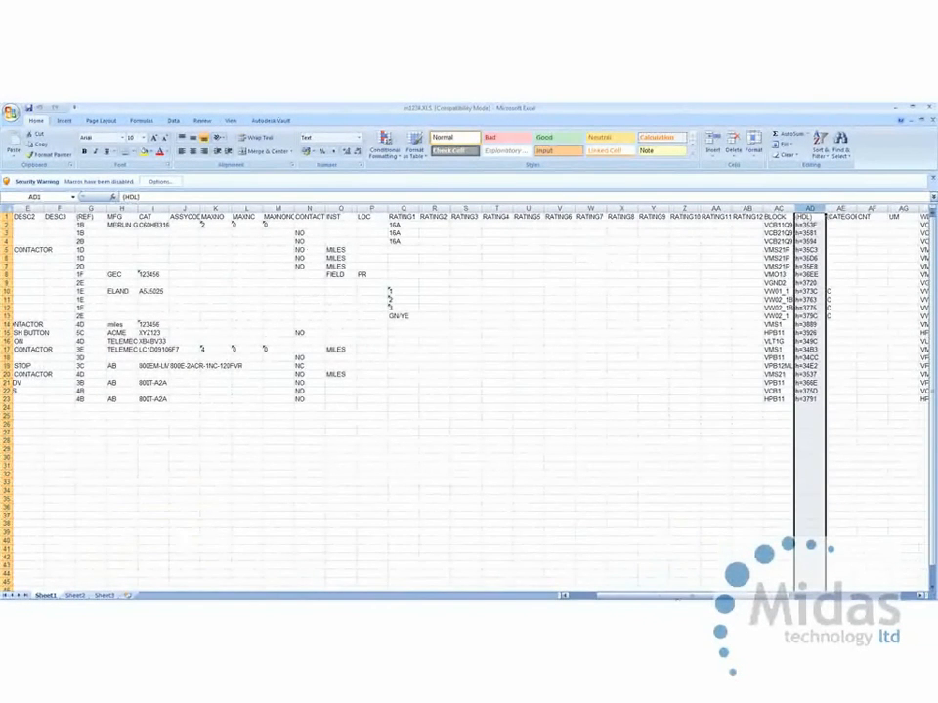
drag(650, 596, 619, 600)
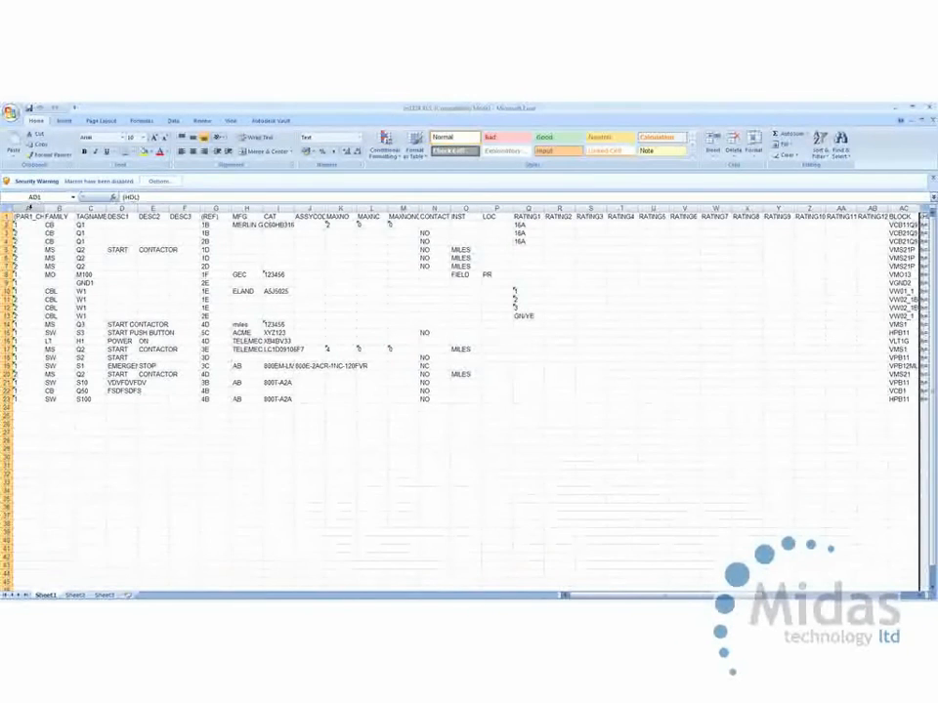
Step: Hide the PAR1_CHLD2, FAMILY and REF columns in the exported component sheet
drag(27, 208, 59, 208)
right_click(61, 208)
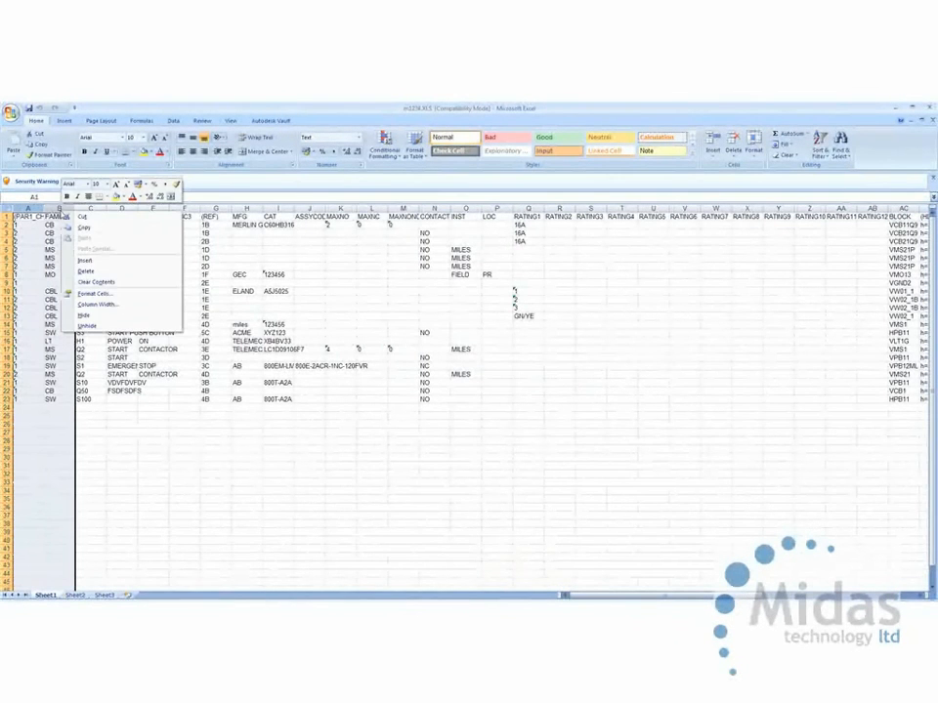
click(94, 312)
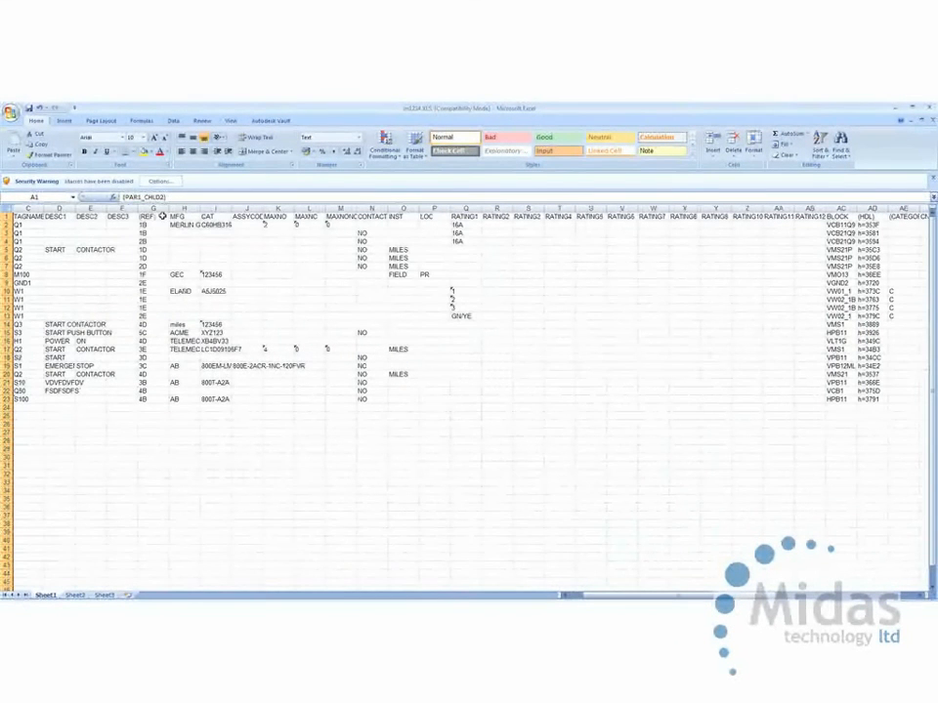
click(154, 208)
right_click(154, 208)
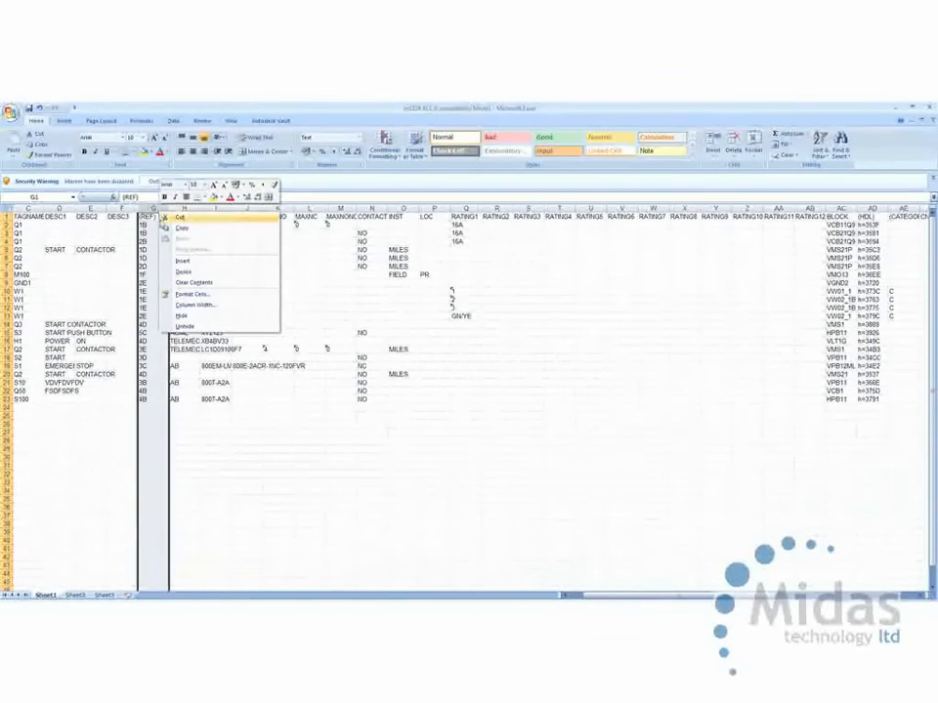
click(186, 315)
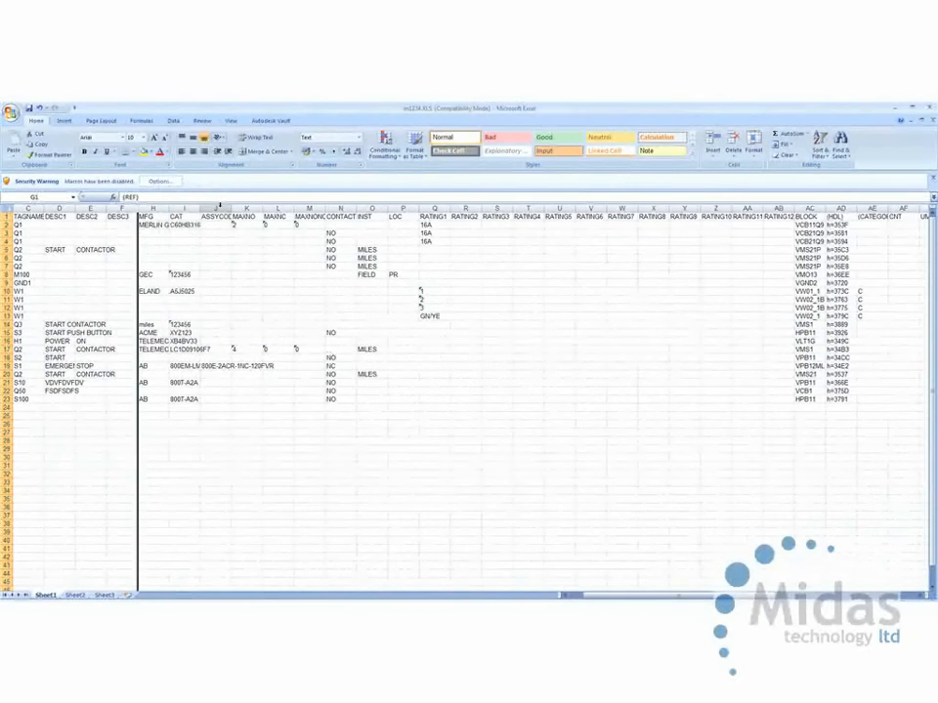
Step: Hide all columns after the catalog column, from ASSYCODE in column J through column AT
click(215, 208)
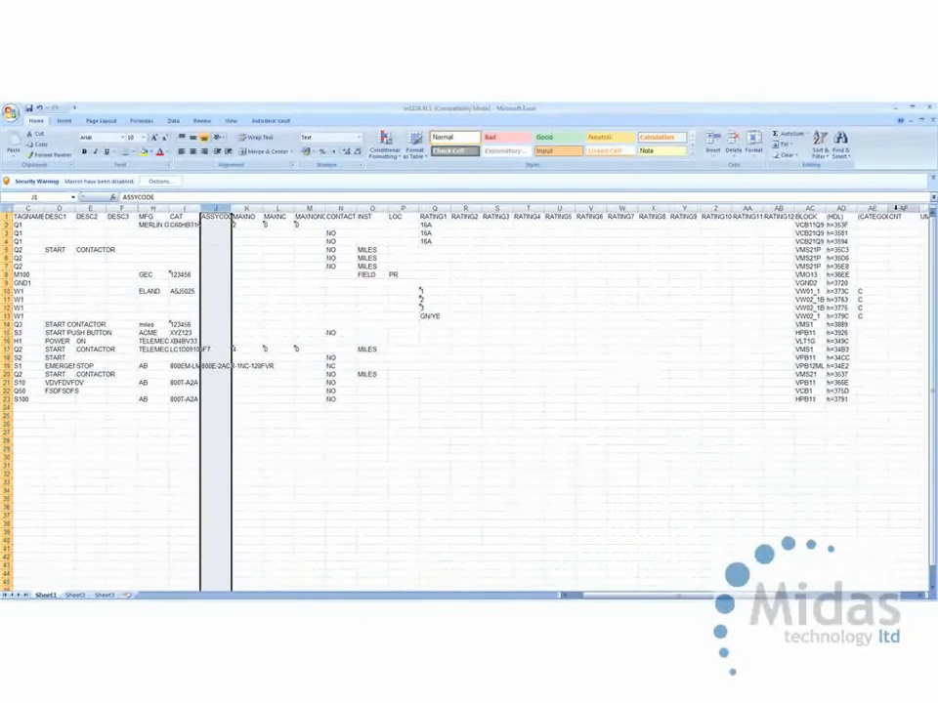
shift+click(901, 208)
right_click(902, 209)
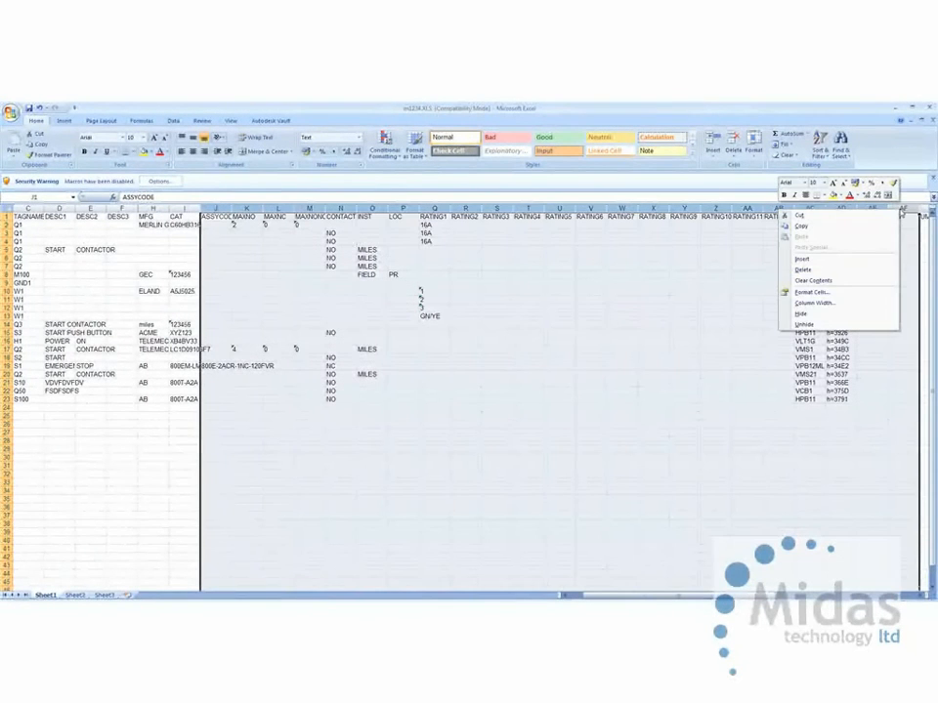
click(807, 314)
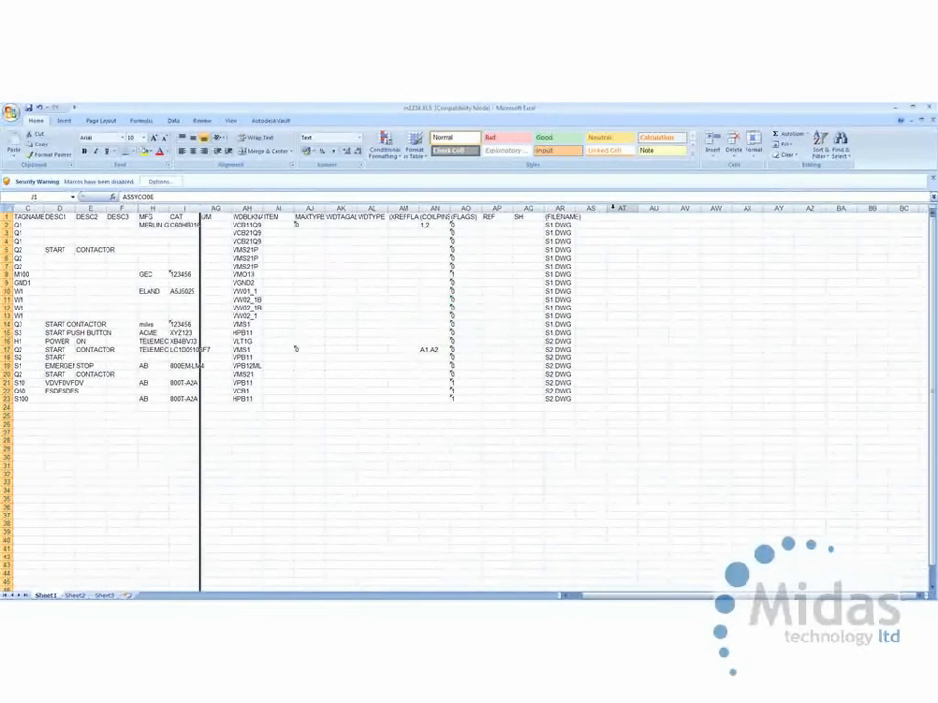
shift+click(612, 208)
right_click(615, 208)
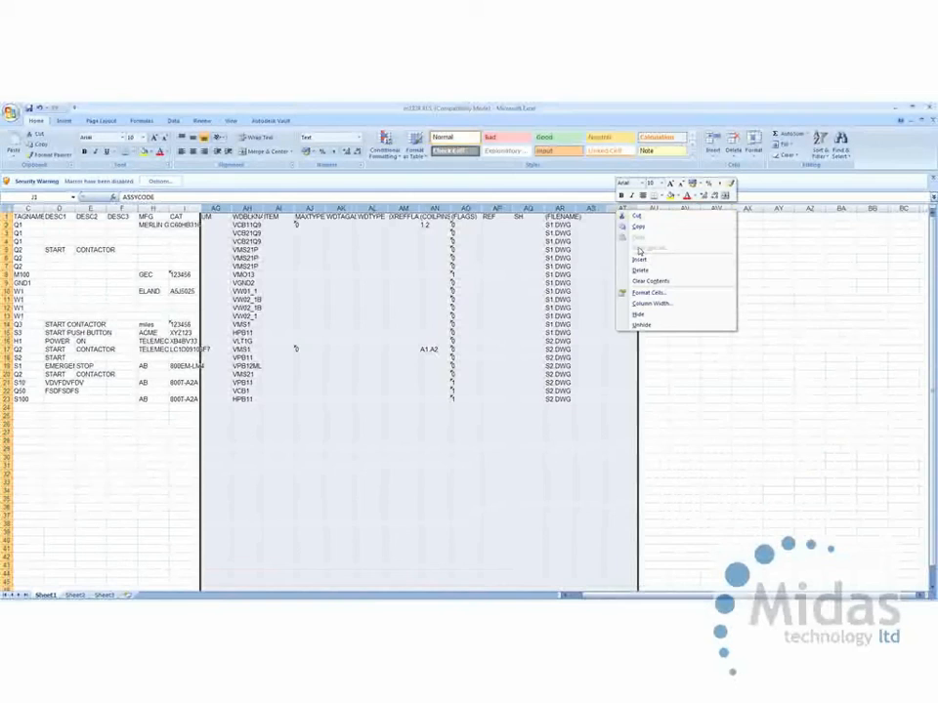
click(641, 316)
click(403, 341)
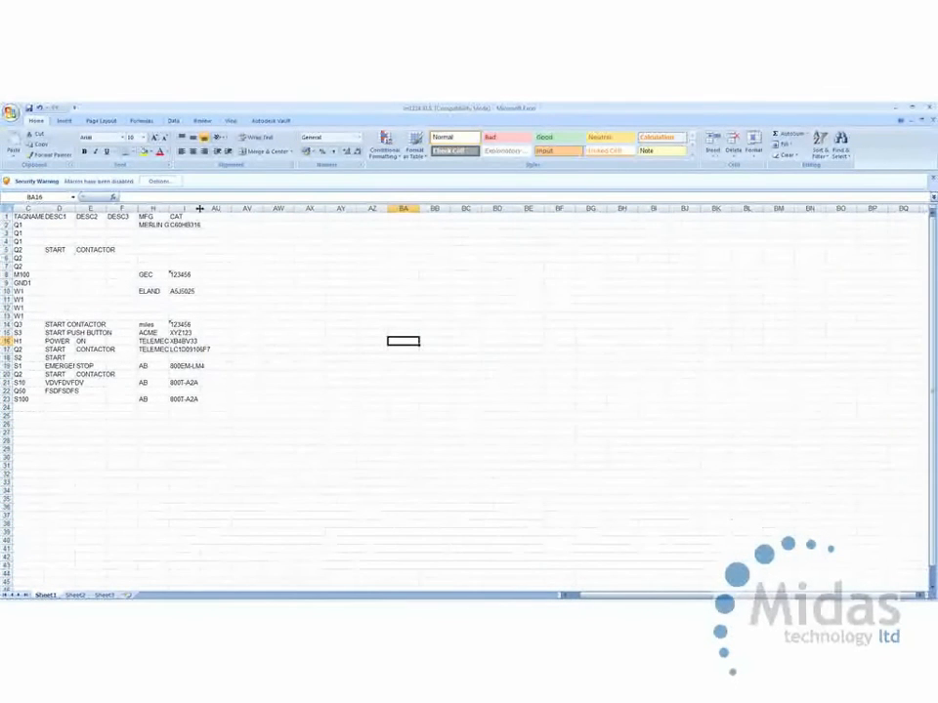
Step: Fit the widths of the CAT, MFG, DESC1 and DESC2 columns to their contents
double_click(199, 208)
double_click(169, 208)
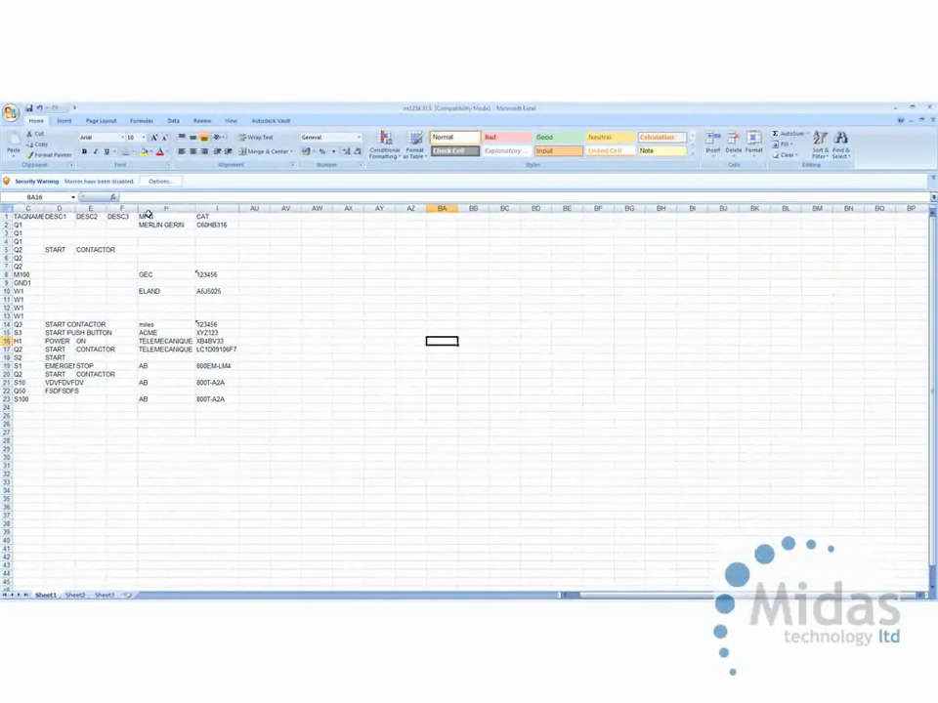
double_click(80, 208)
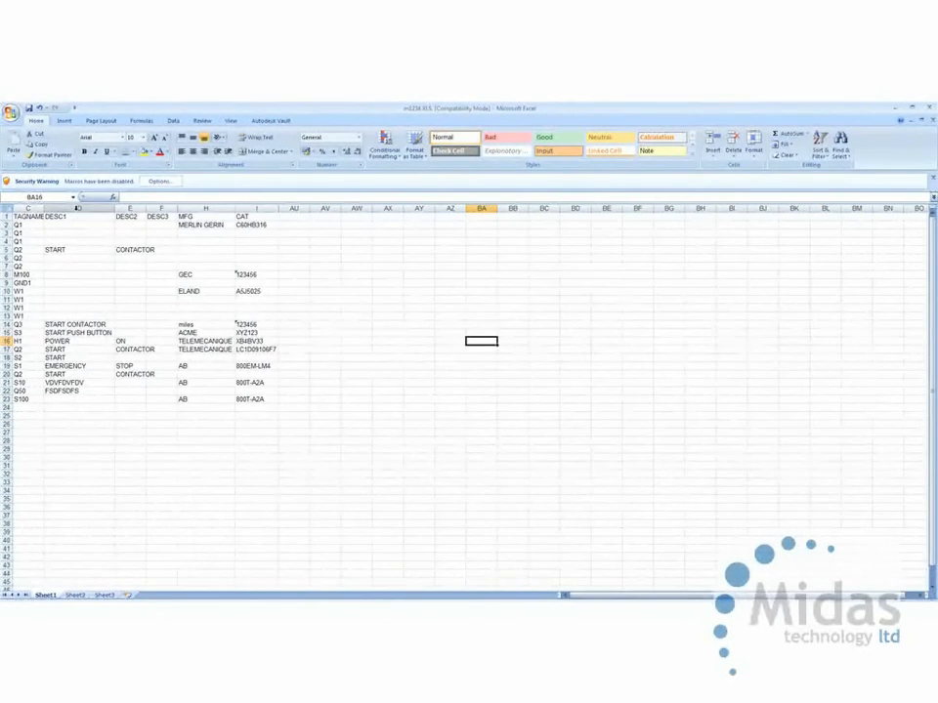
double_click(147, 208)
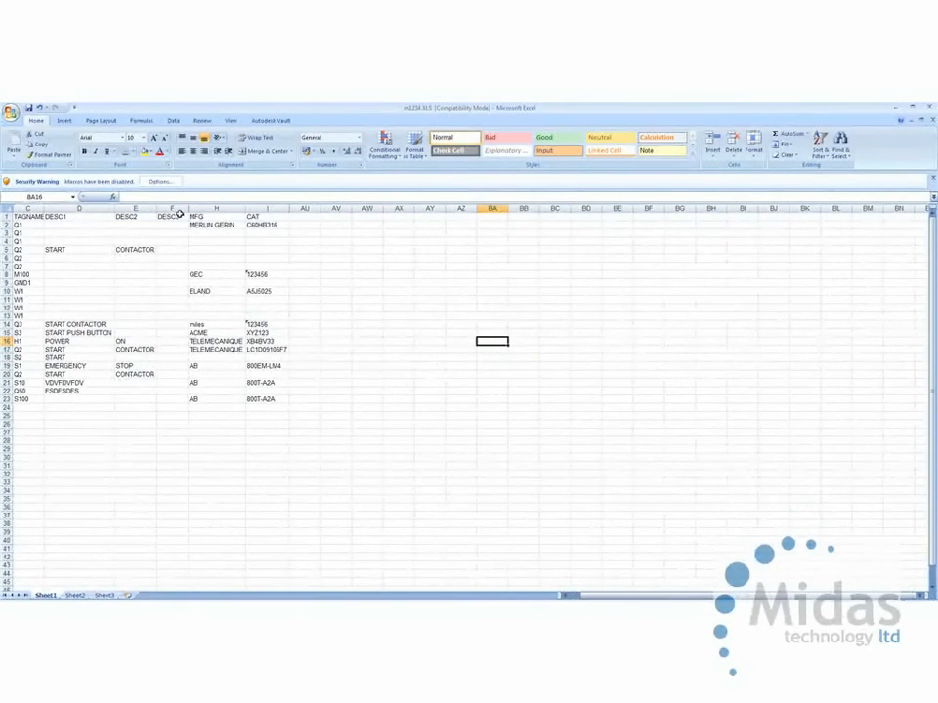
Step: Delete the DESC3 column and fit the TAGNAME column's width to its contents
click(180, 209)
right_click(180, 209)
click(244, 273)
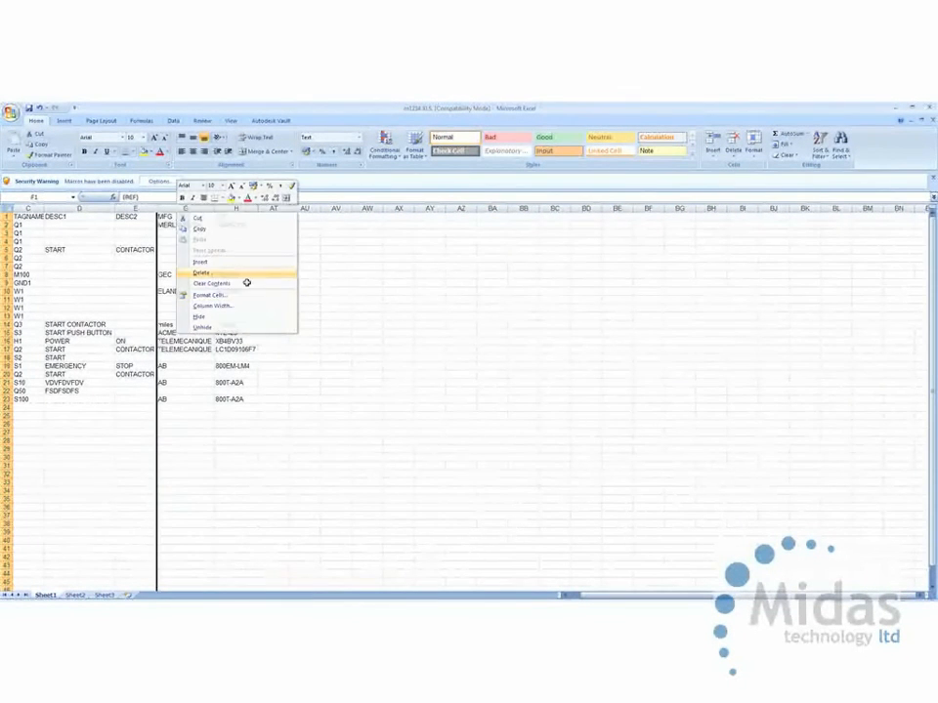
click(429, 332)
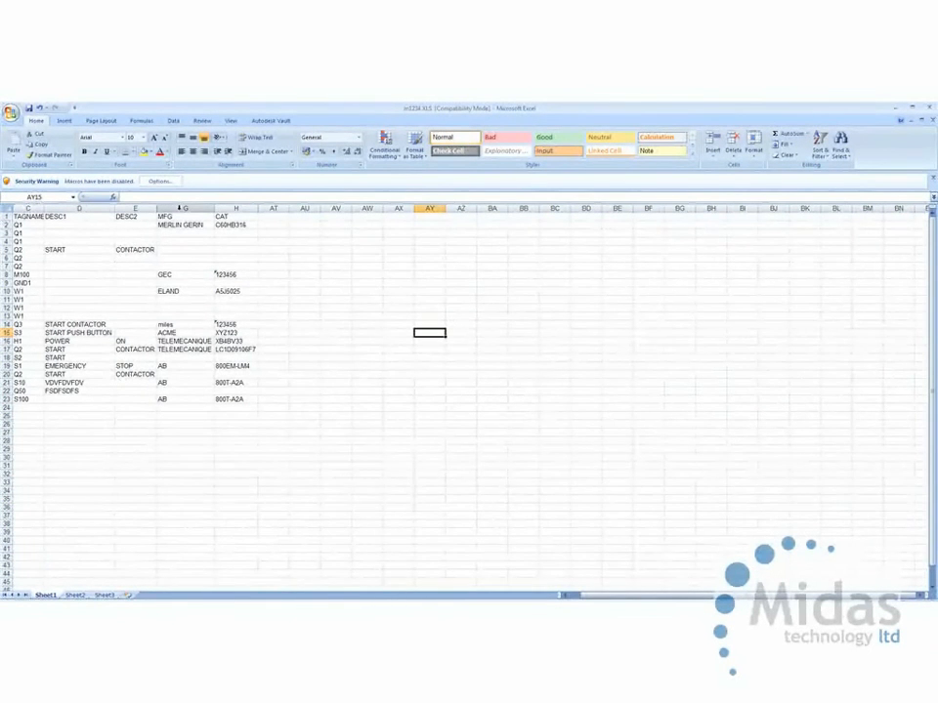
double_click(45, 208)
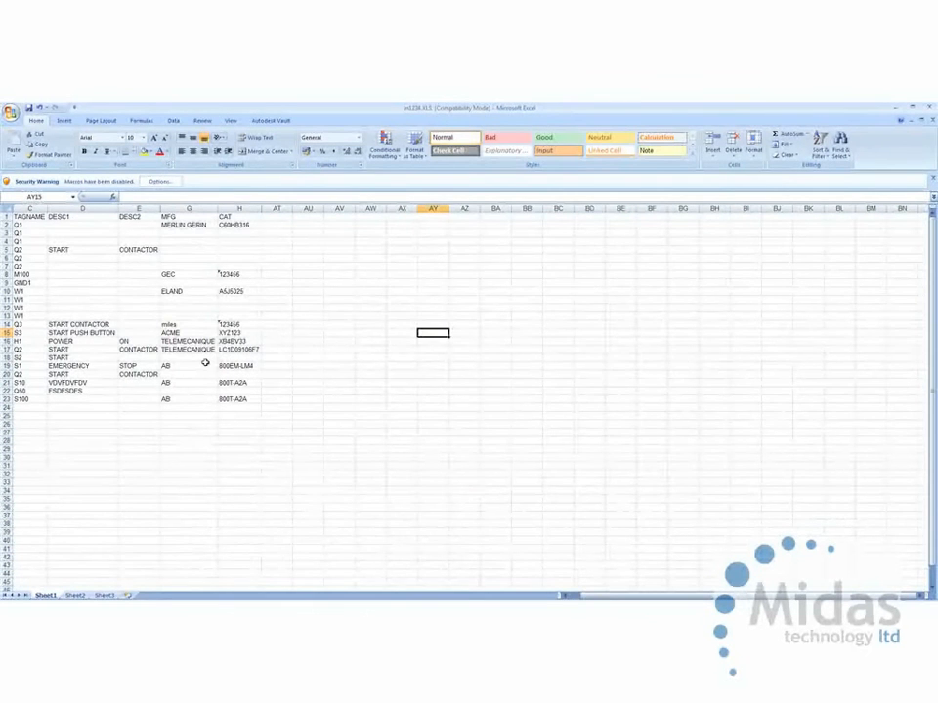
Step: Enter MY CIRCUIT BREAKER as the DESC1 description of the first Q1 row, in cell D2
click(229, 224)
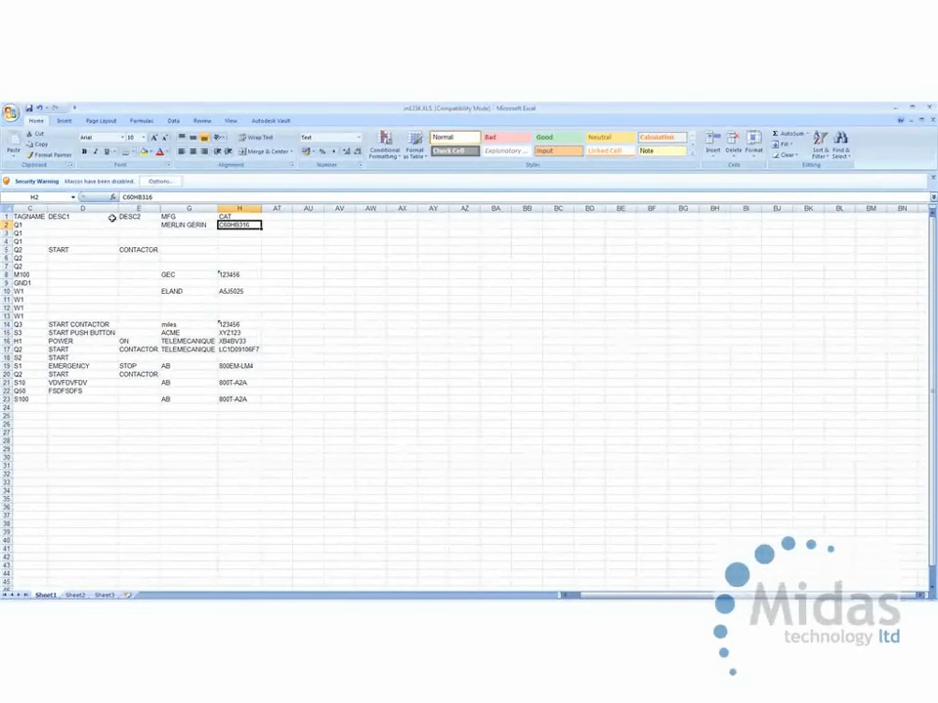
click(71, 226)
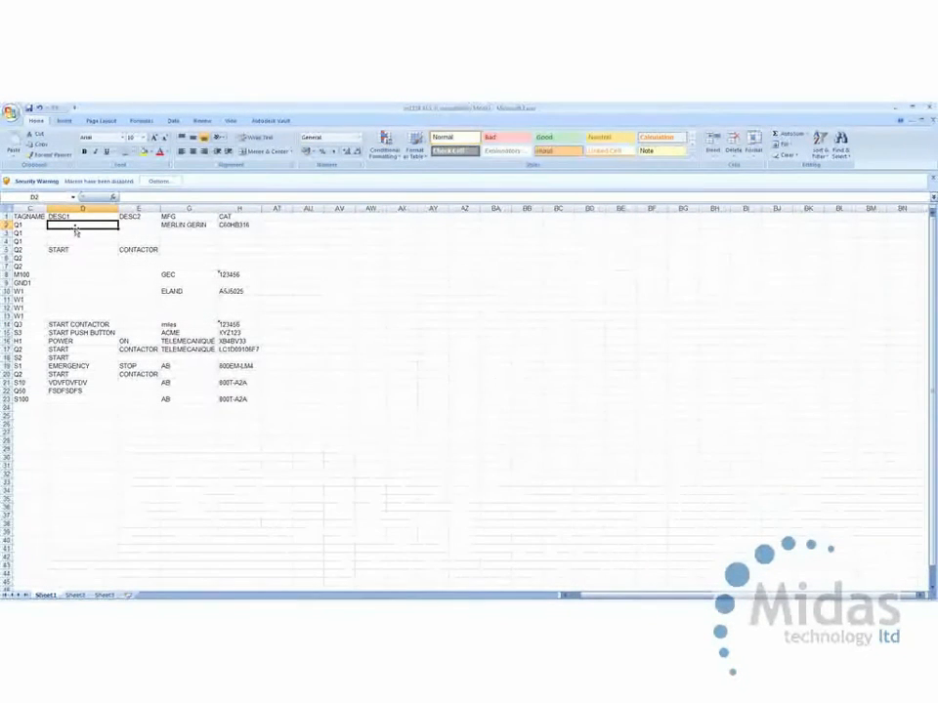
text(MY)
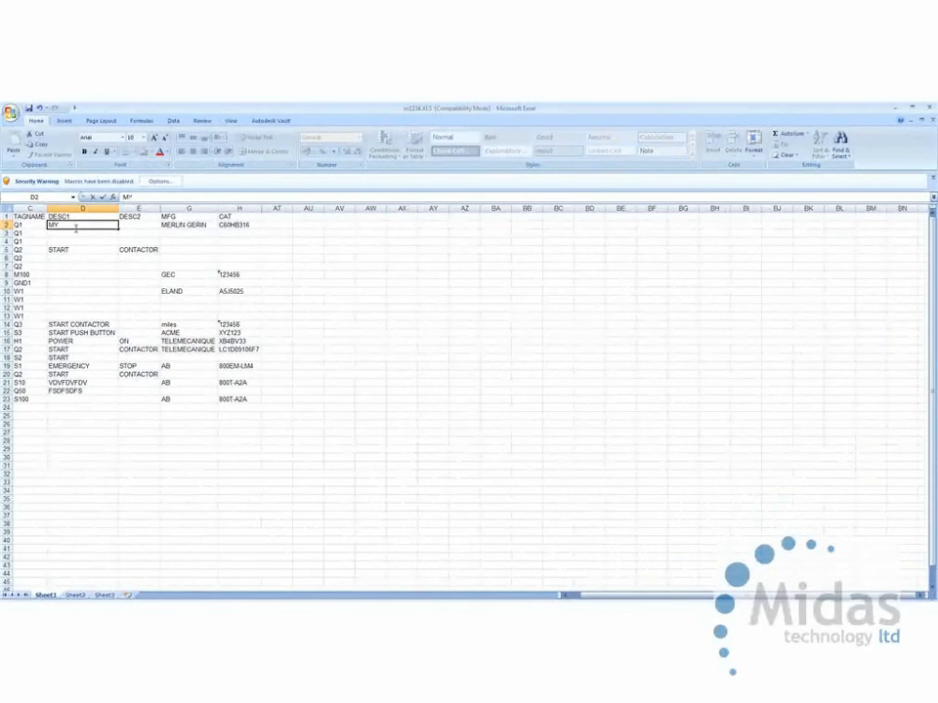
text( CIRCUIT BREAKER)
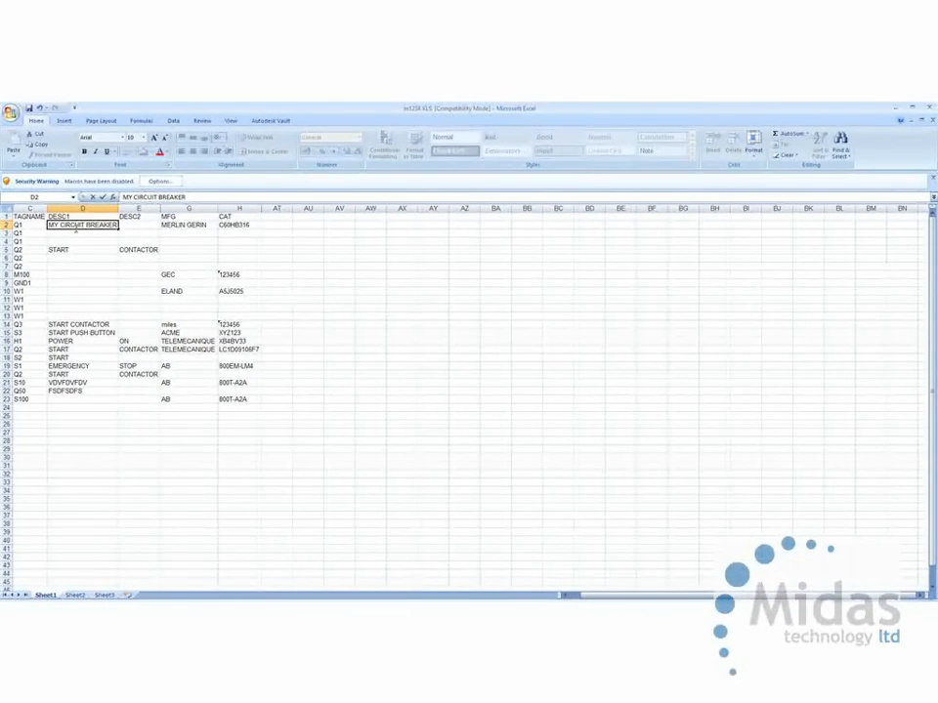
key(Return)
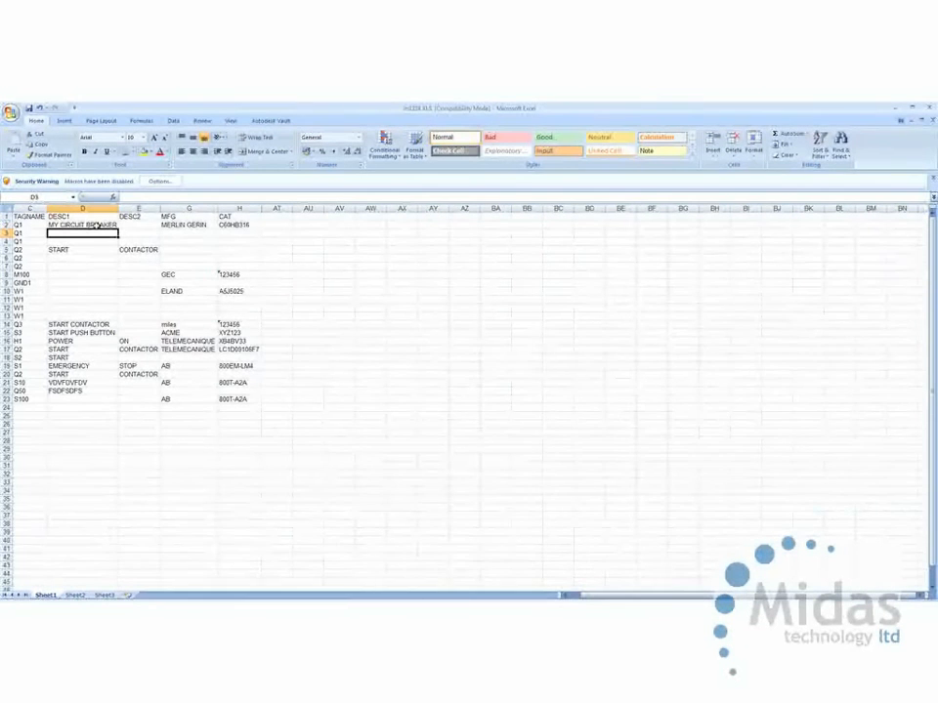
Step: Set Q50's manufacturer to MIDAS and catalog number to 123456, and close m1234.XLS with the changes saved
click(31, 399)
click(86, 399)
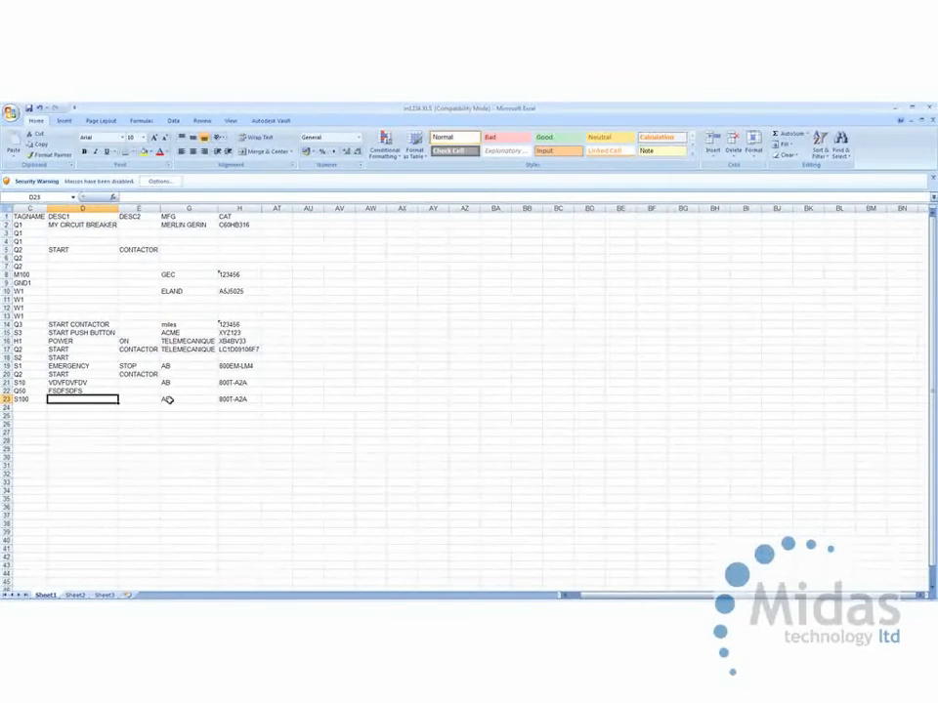
click(32, 391)
click(196, 392)
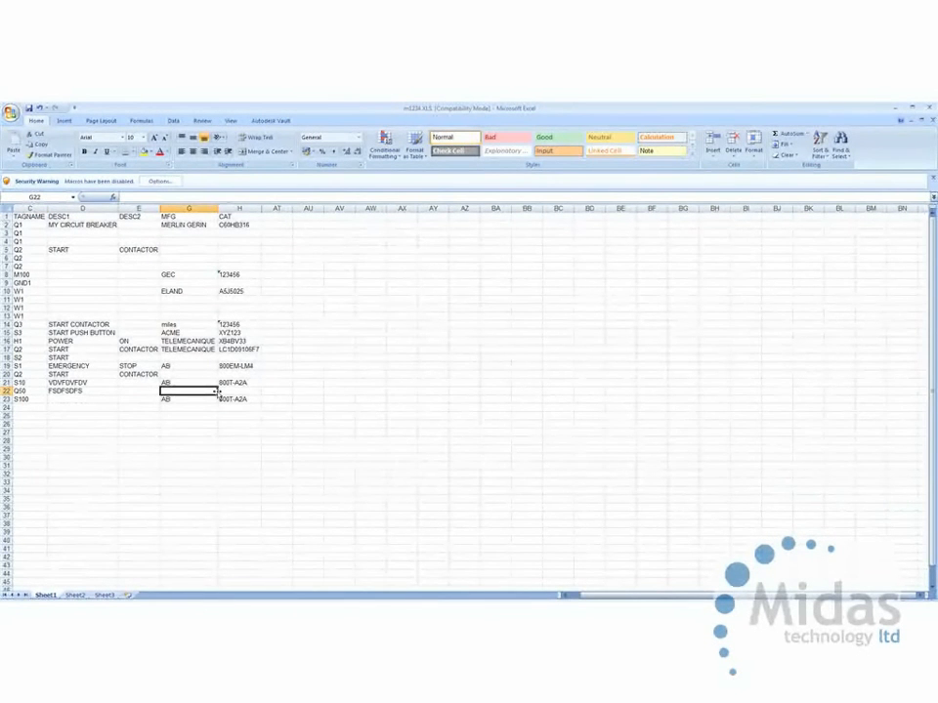
text(MIDAS)
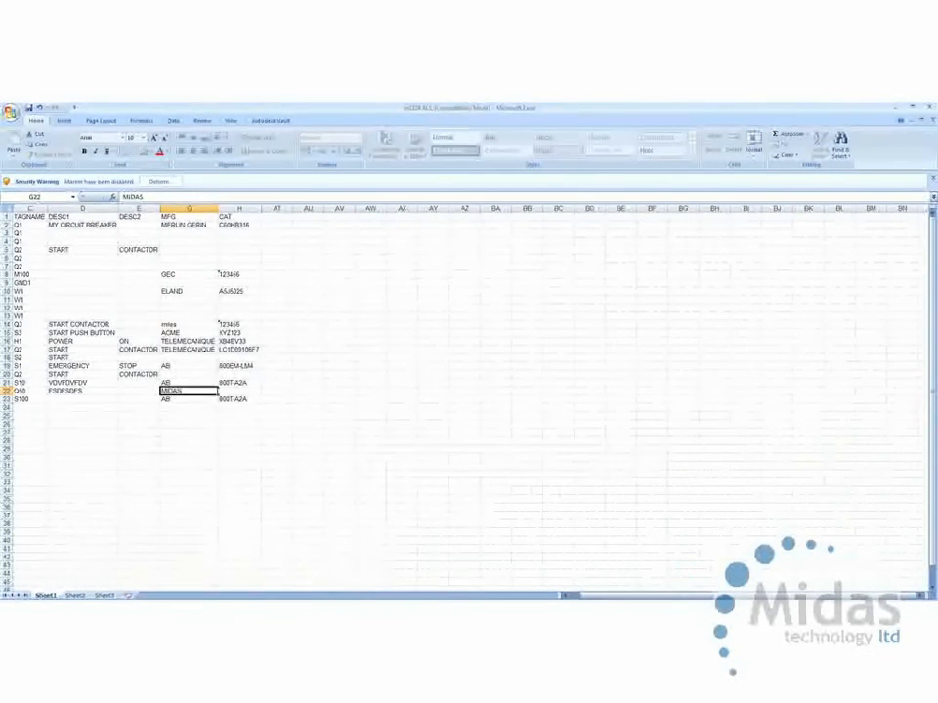
key(Tab)
text(123456)
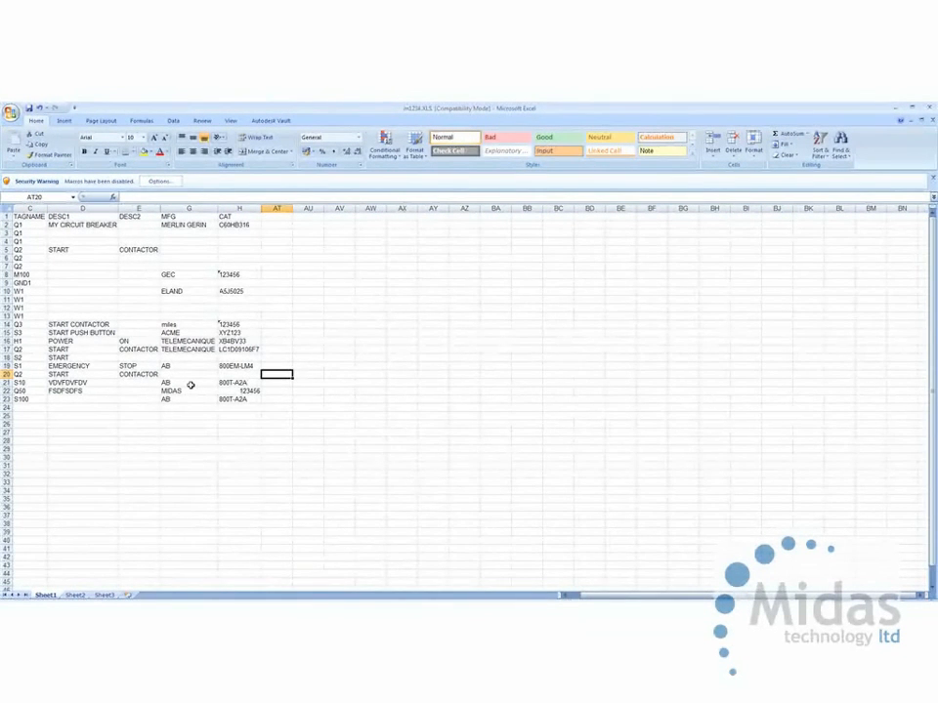
click(930, 121)
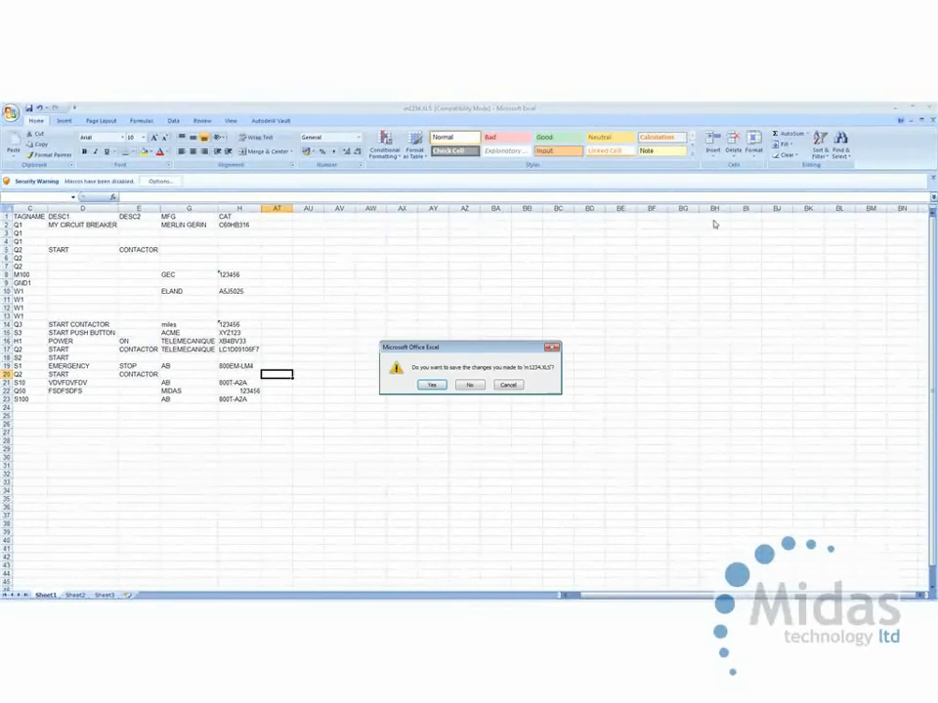
click(433, 385)
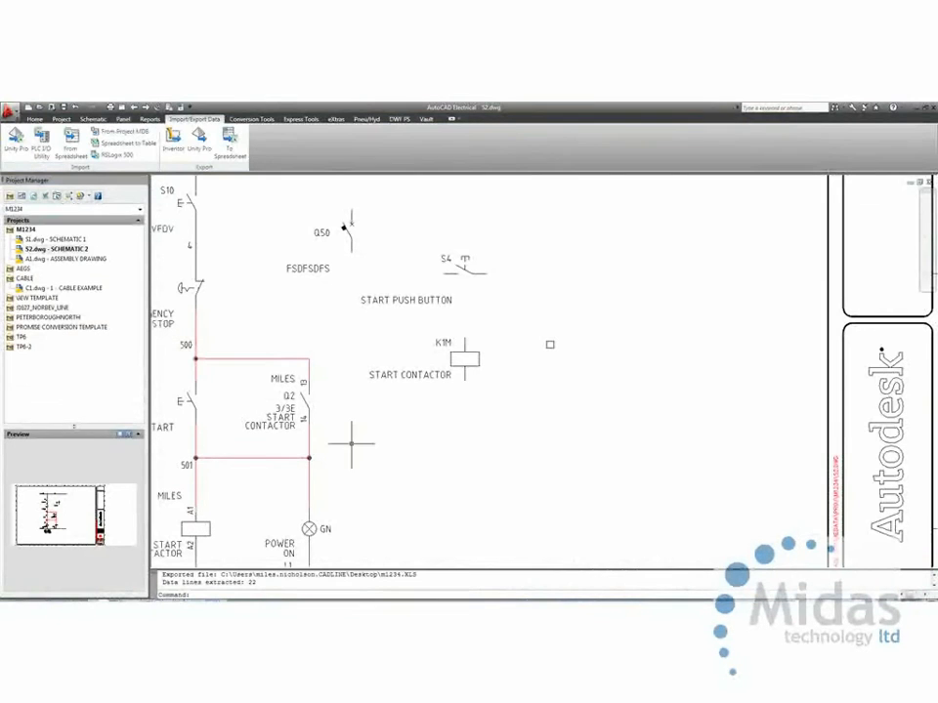
Step: Switch to AutoCAD Electrical and update all project drawings from the m1234.XLS spreadsheet, saving the current drawing
click(70, 141)
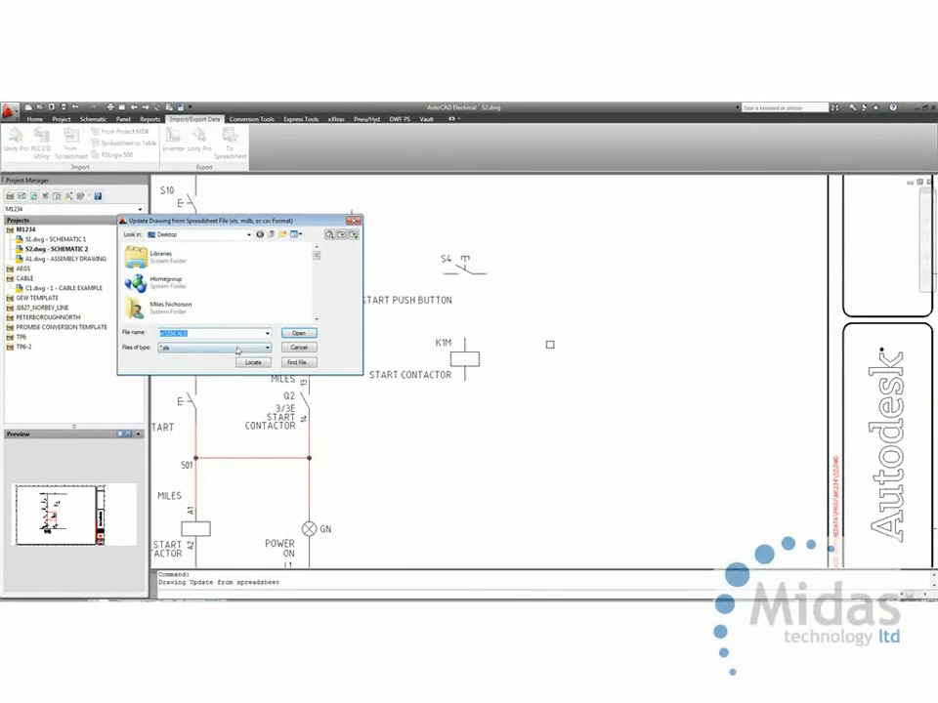
click(298, 333)
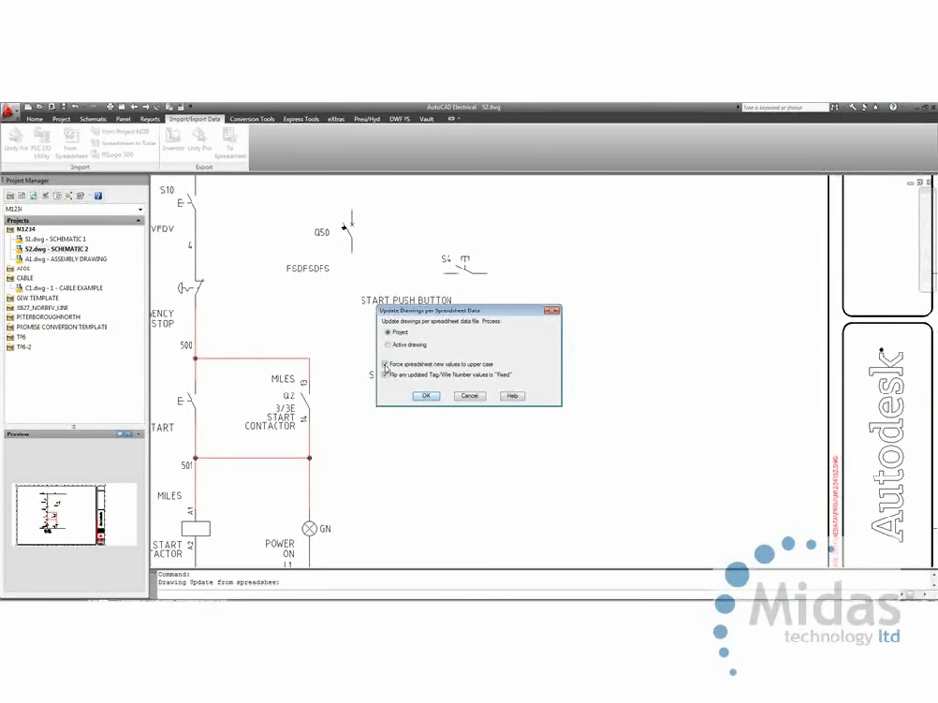
click(425, 397)
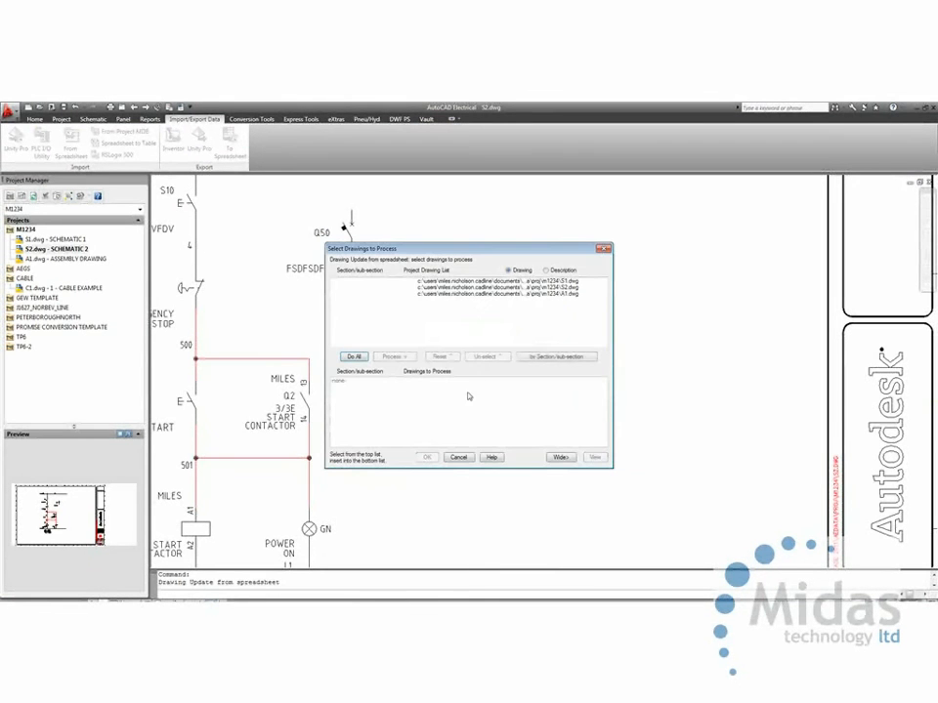
click(355, 357)
click(427, 455)
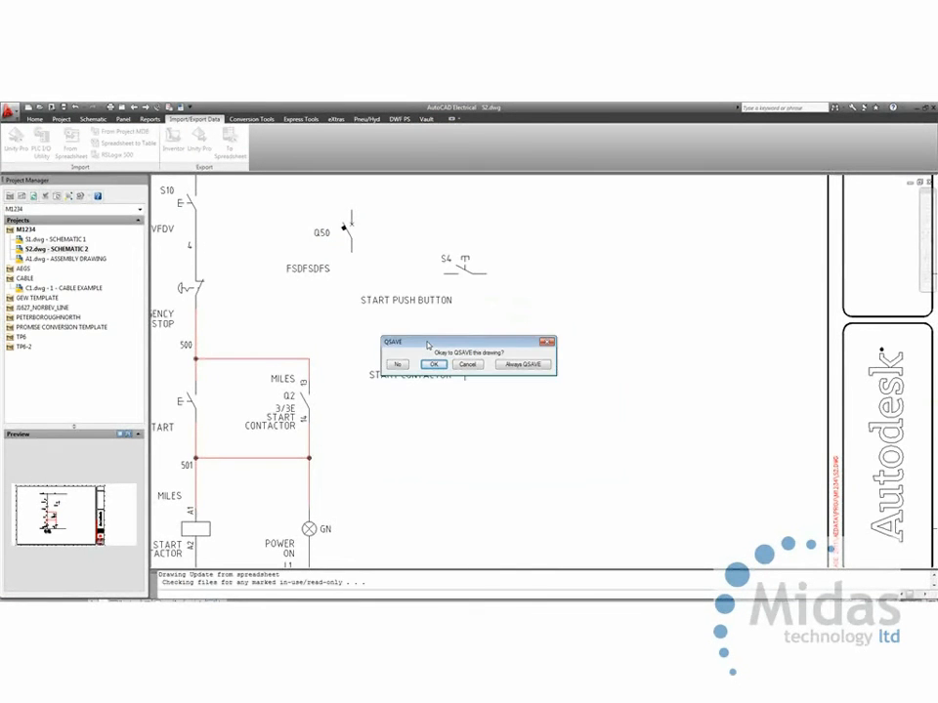
click(434, 365)
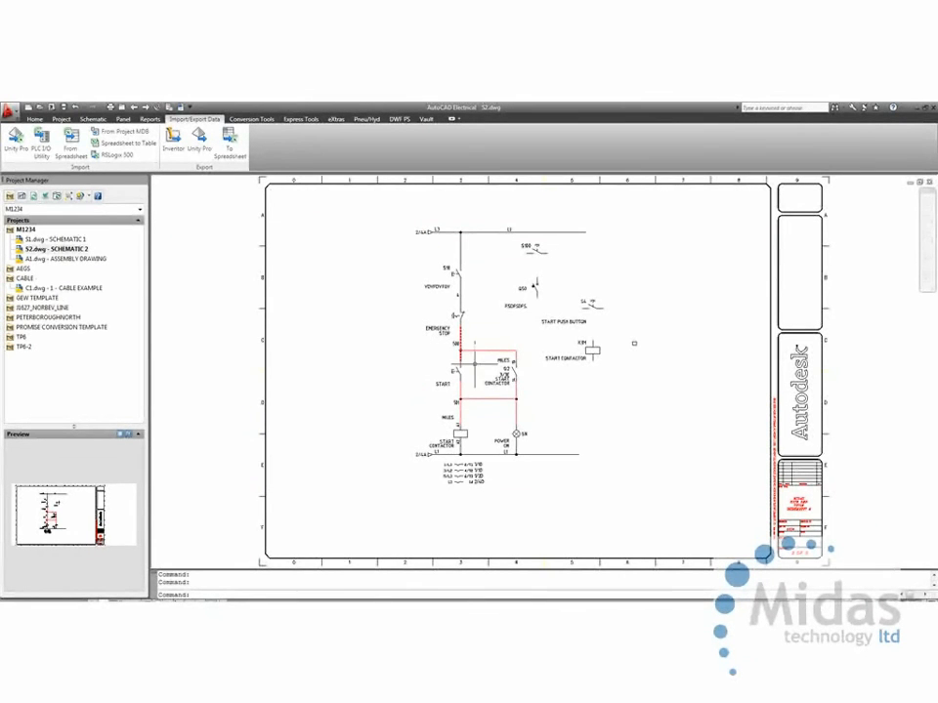
Step: Check the manufacturer and catalog number in the component data of Q50 on S2.dwg, leaving the component unedited
scroll(535, 252, up, 3)
middle_drag(539, 242, 507, 334)
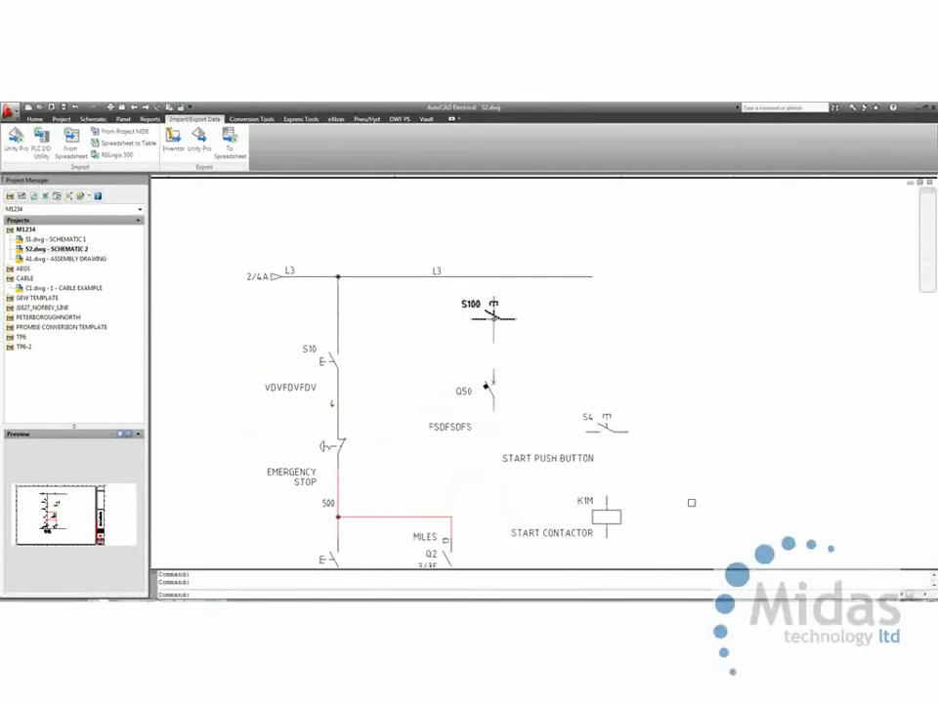
right_click(509, 385)
right_click(491, 385)
click(520, 436)
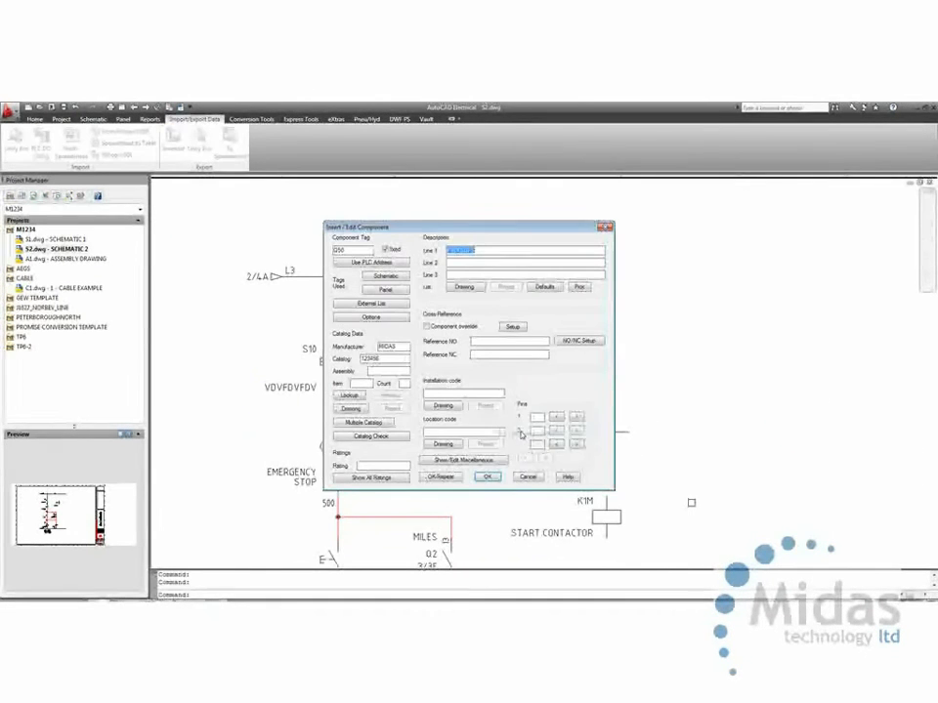
double_click(401, 346)
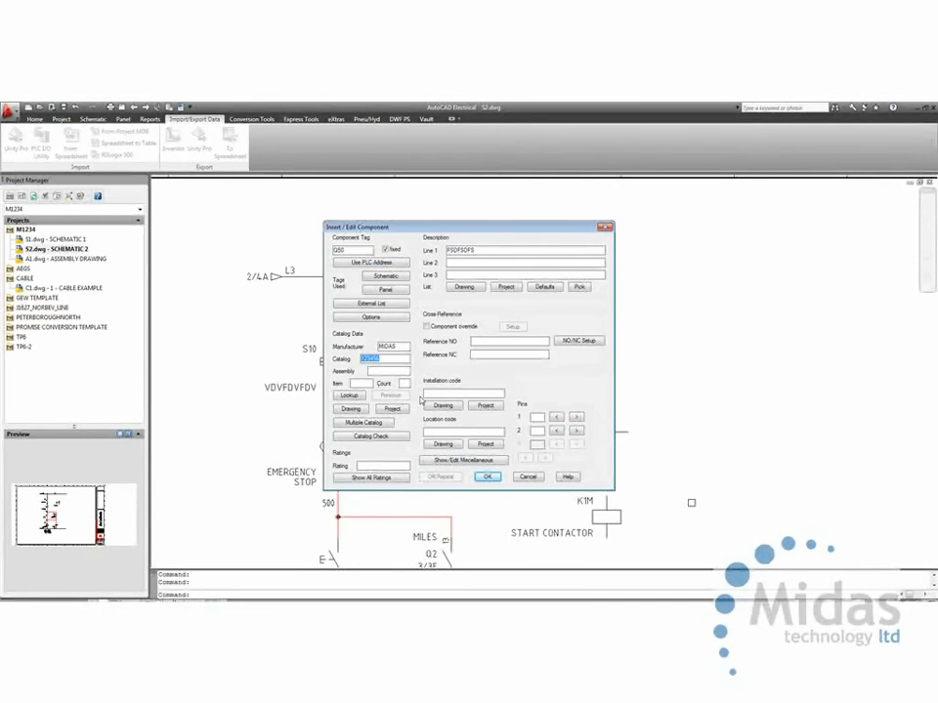
click(529, 476)
scroll(410, 430, down, 2)
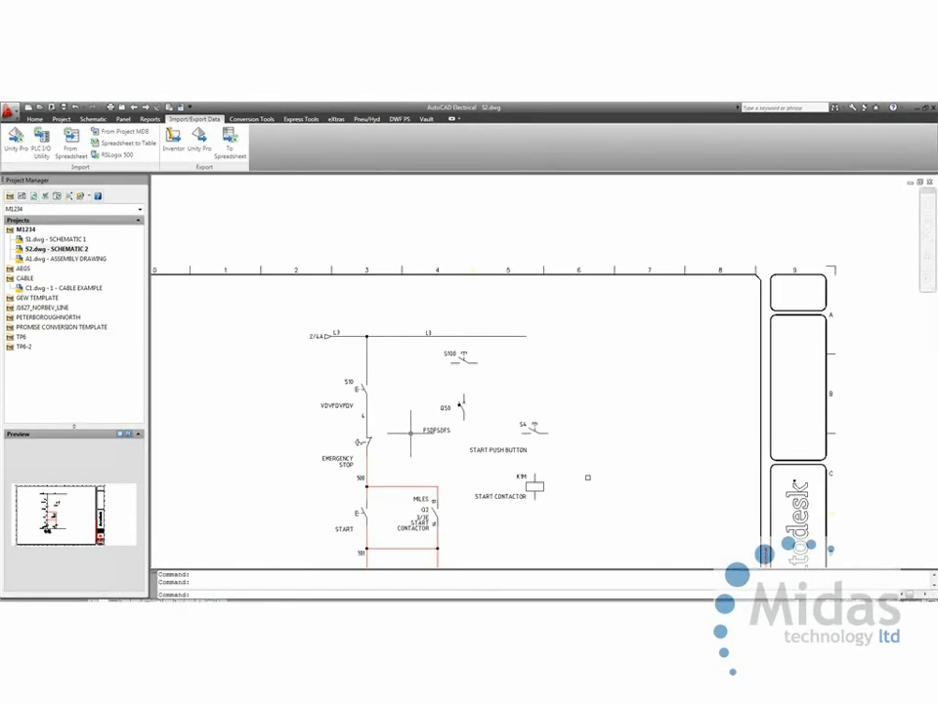
middle_click(410, 430)
middle_click(410, 430)
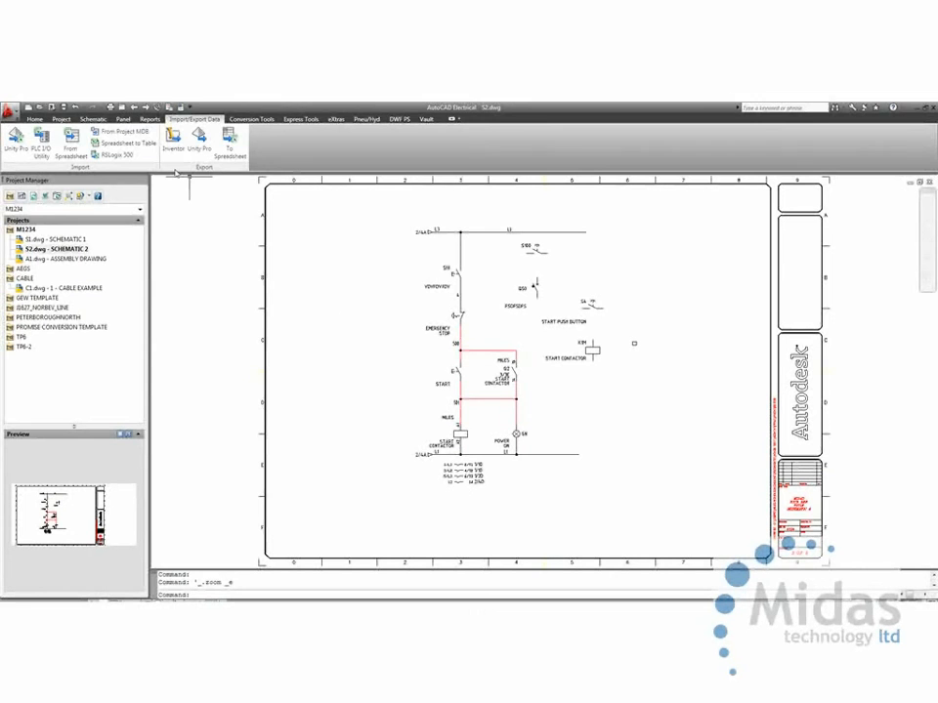
Step: Surf to component tag Q1 through its first sheet 1 reference and inspect the breaker's description
click(158, 108)
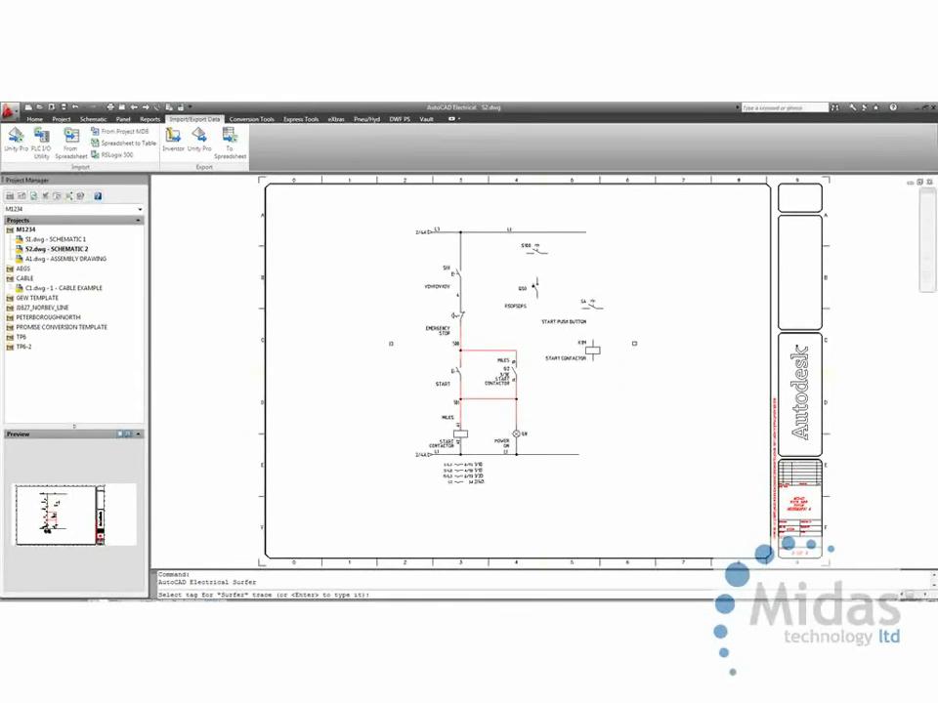
key(Return)
click(444, 342)
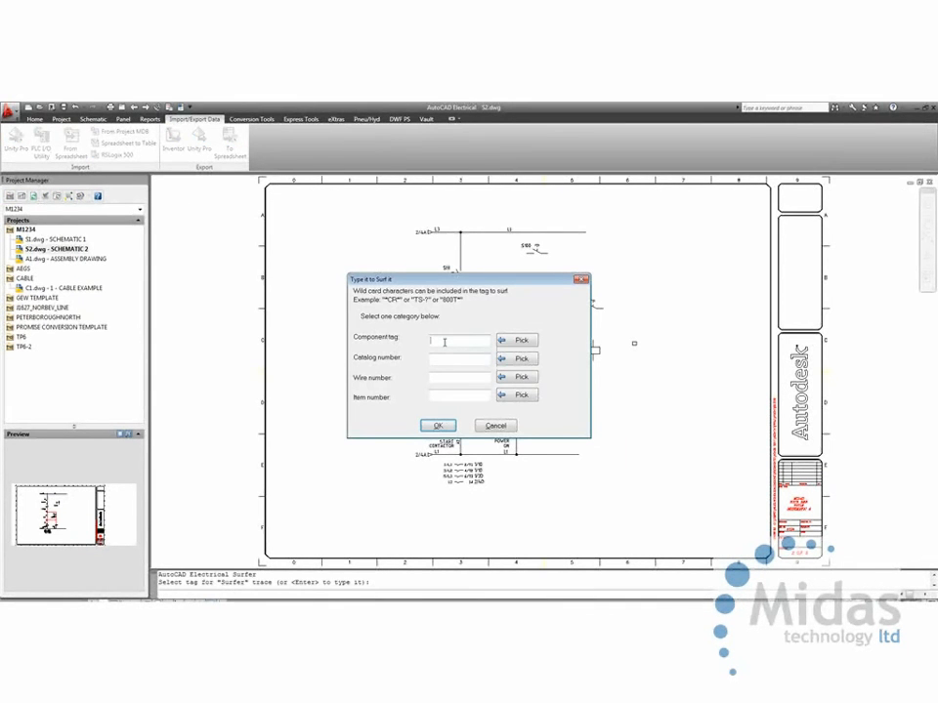
text(Q1)
click(437, 426)
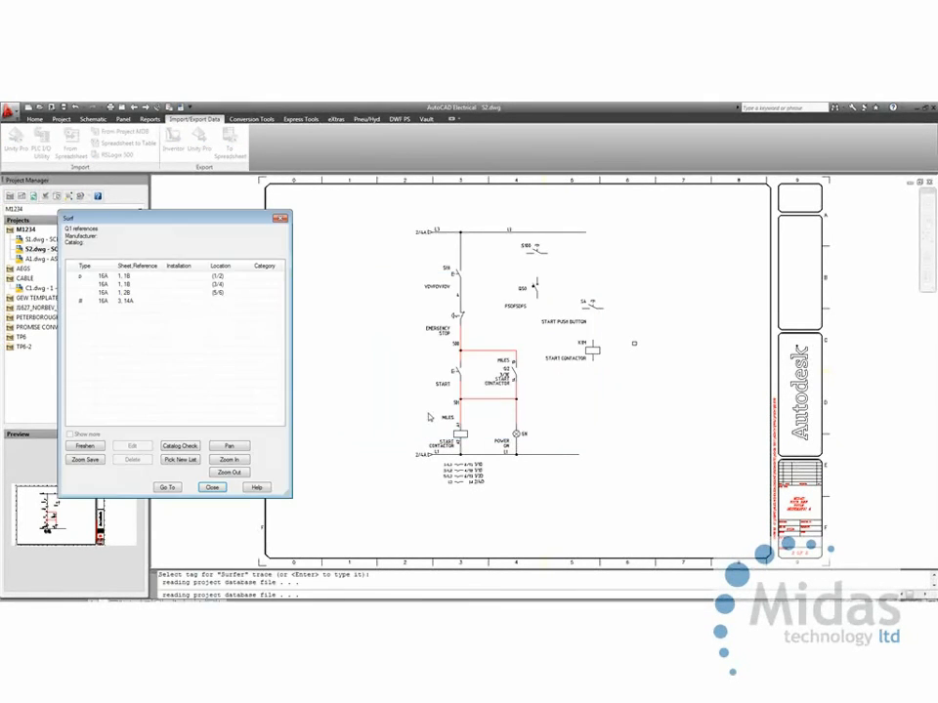
double_click(145, 283)
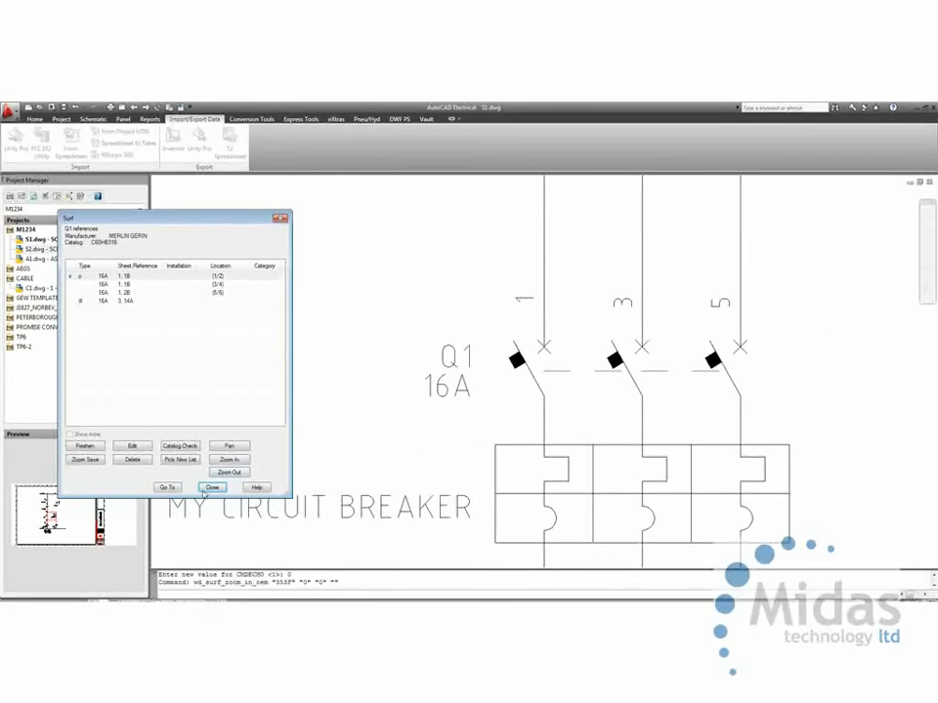
click(203, 491)
middle_drag(334, 469, 397, 411)
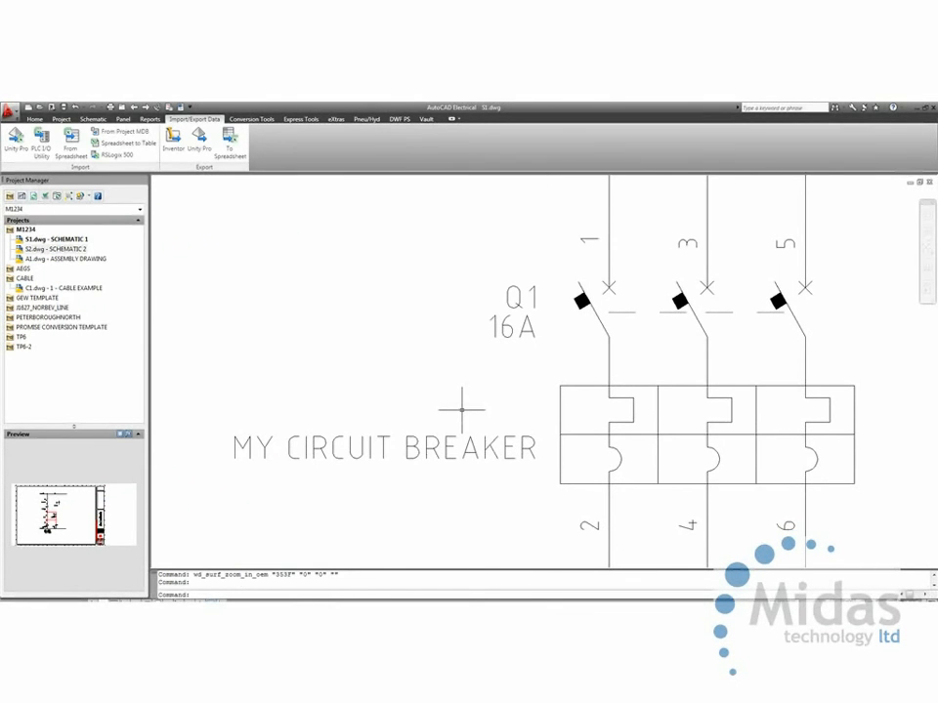